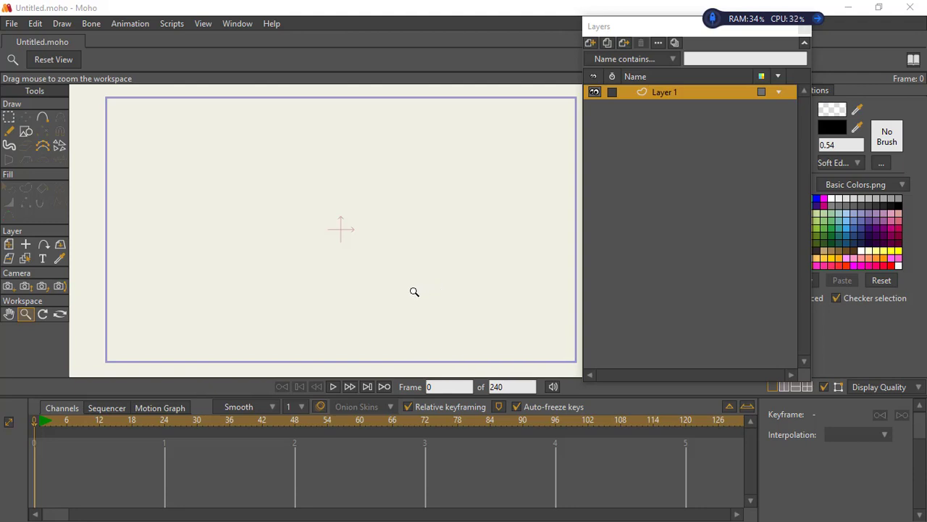
Draw a background rectangle on Layer 1 that extends slightly beyond the camera frame on all sides.
left_click(42, 118)
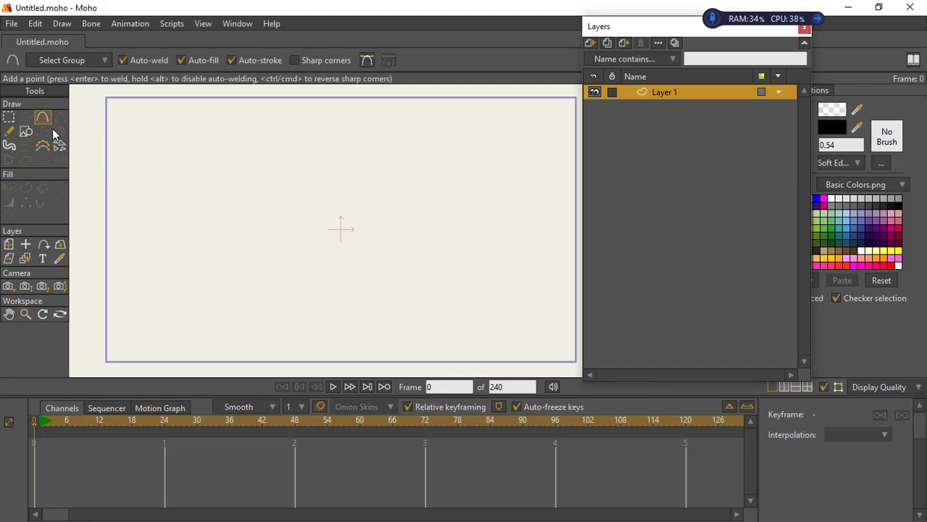
left_click(25, 314)
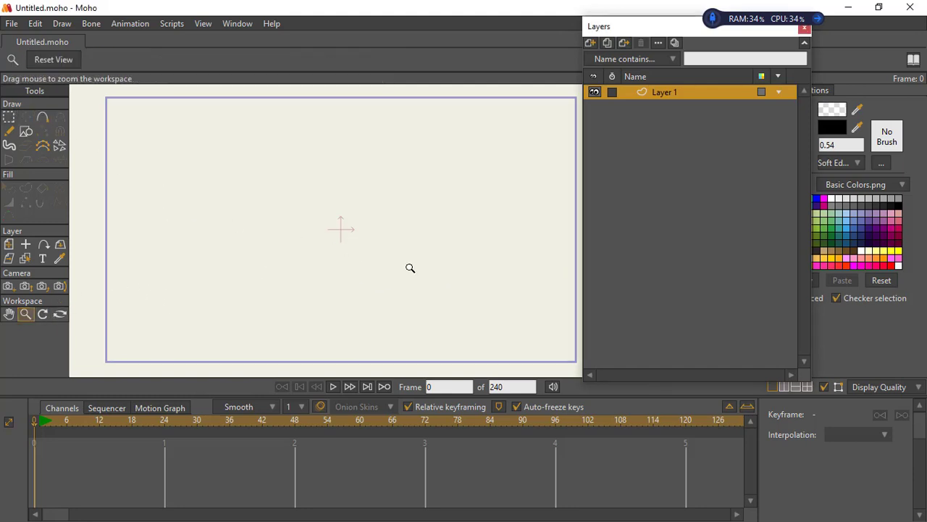
left_click_drag(410, 267, 379, 248)
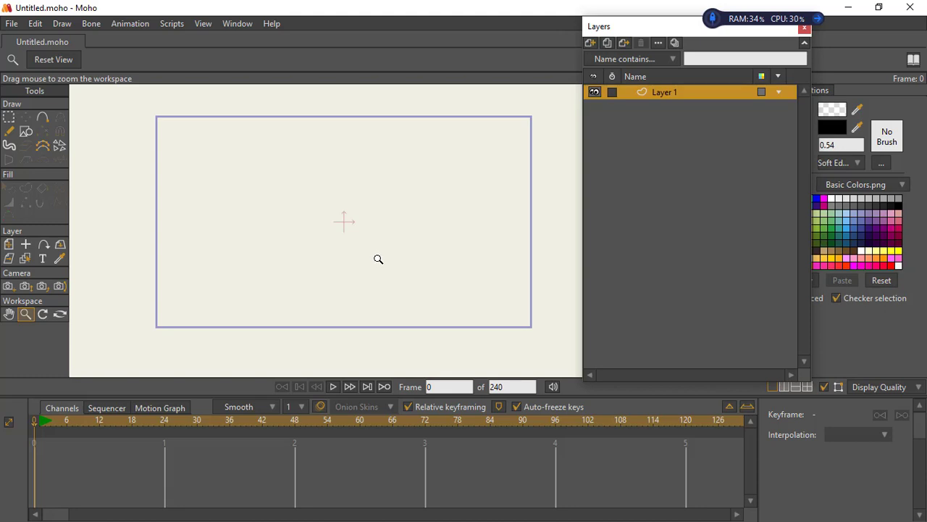
left_click(25, 131)
left_click(43, 118)
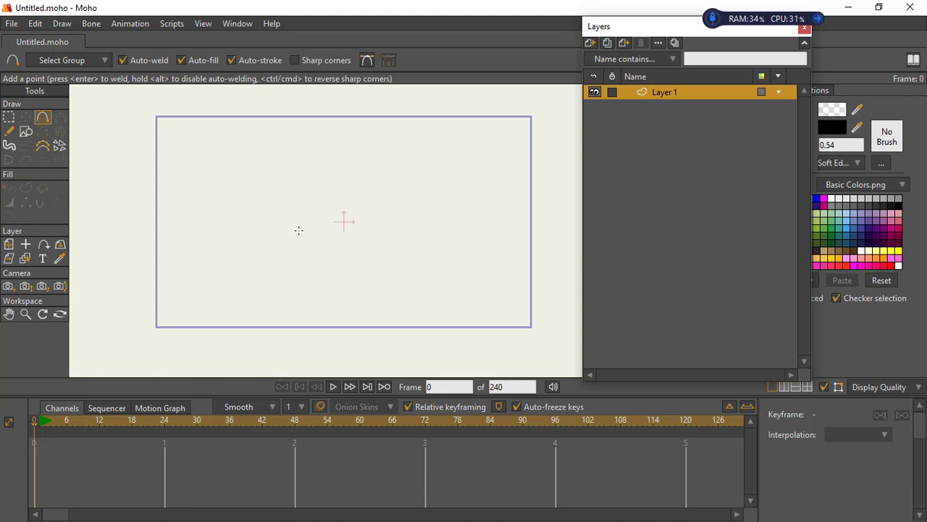
left_click(26, 131)
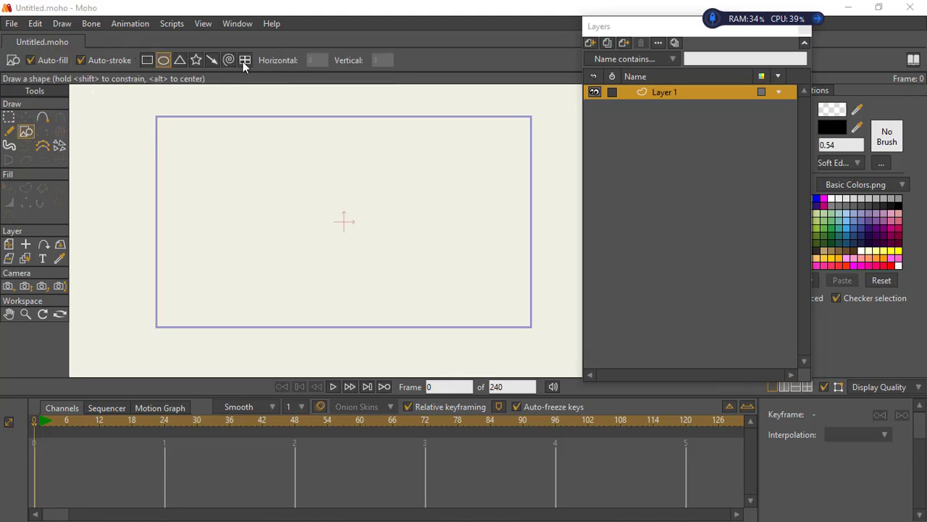
left_click(147, 59)
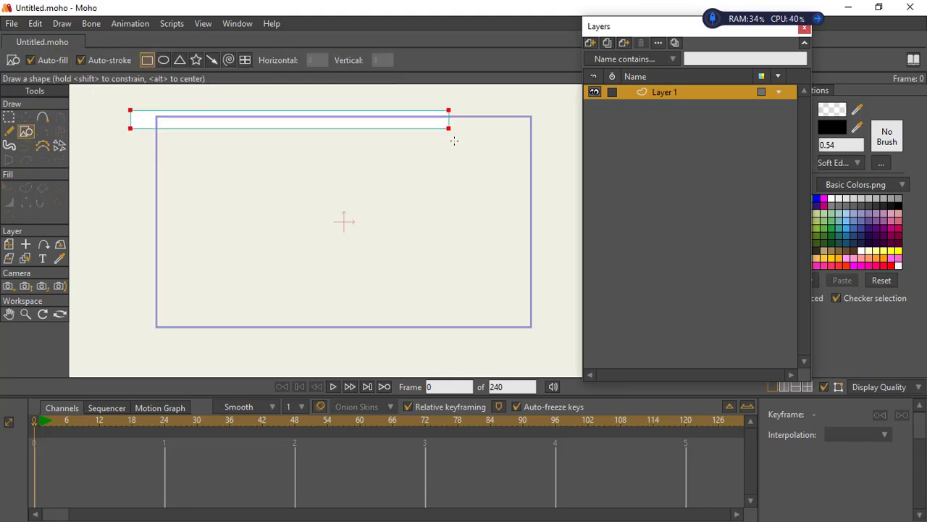
left_click_drag(130, 110, 557, 341)
Fill the background rectangle with opaque dark purple (381578) using the plain effect, and deselect it.
left_click(868, 230)
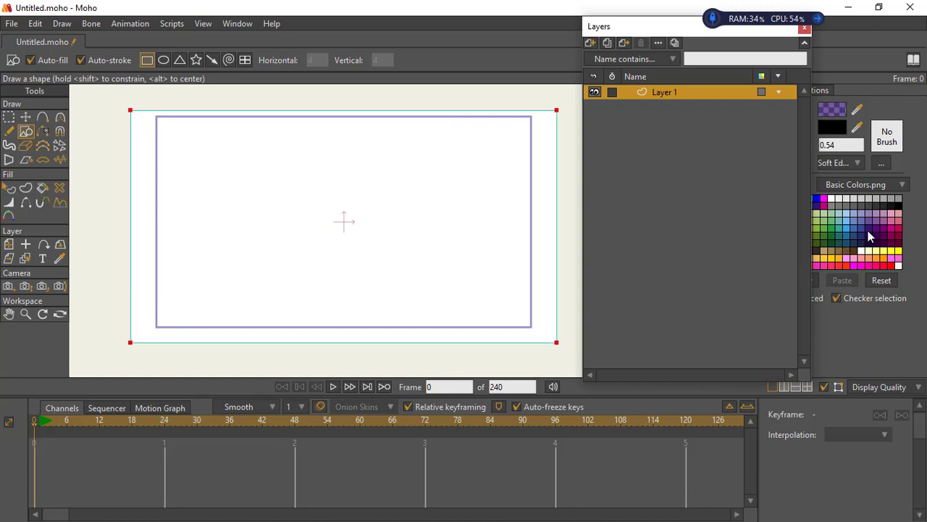
left_click(841, 115)
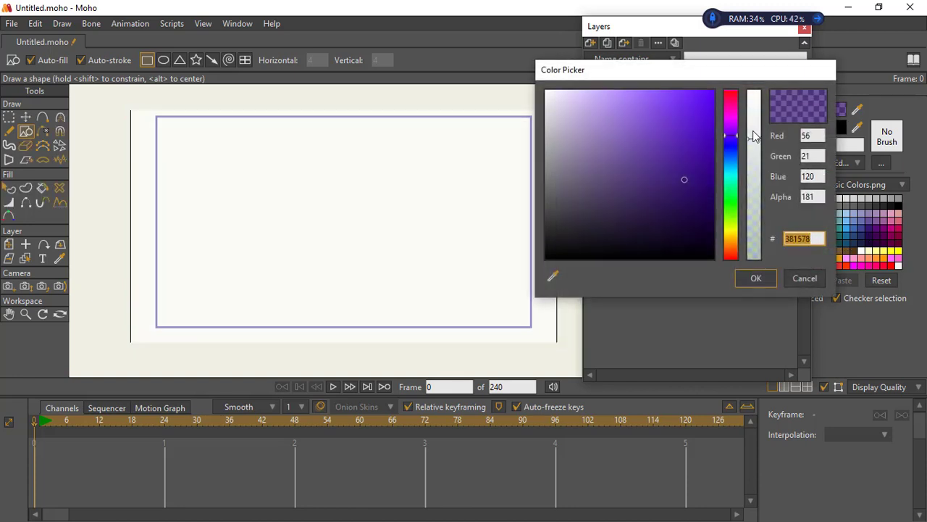
left_click(750, 273)
left_click(854, 163)
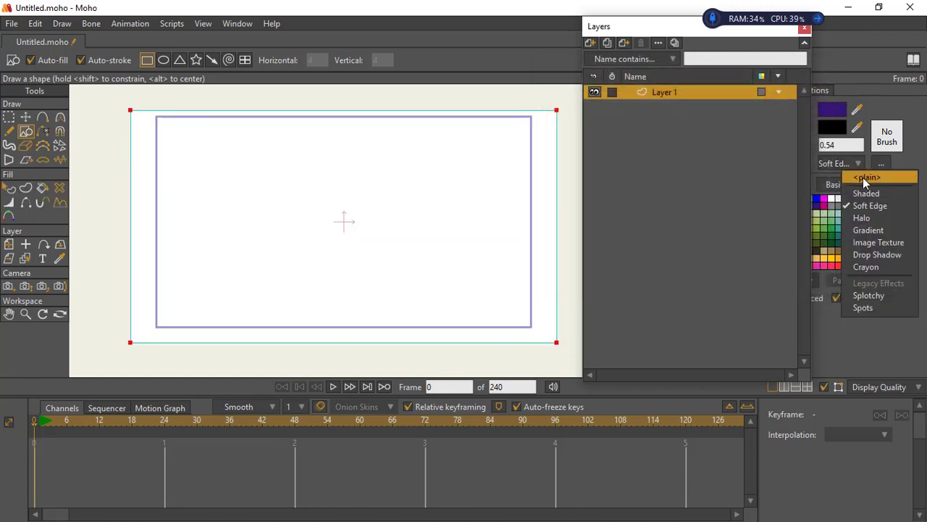
left_click(852, 176)
left_click(42, 187)
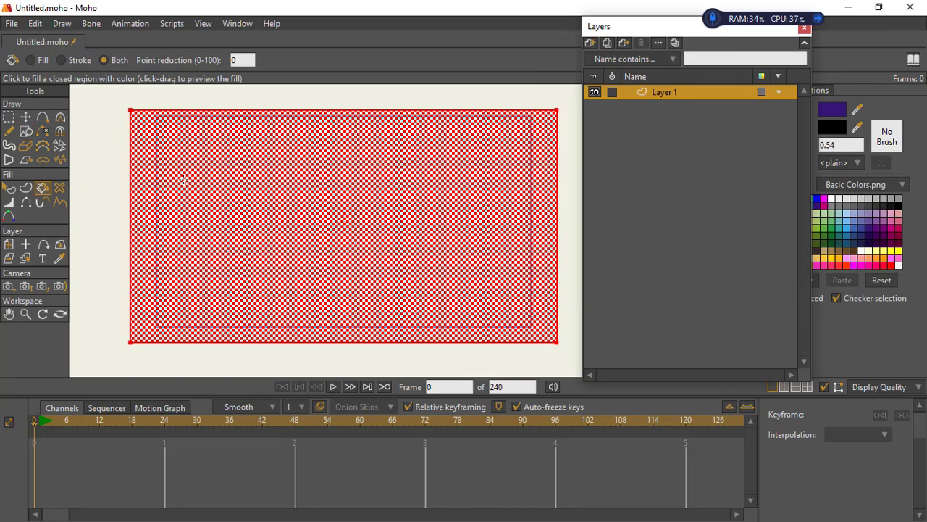
left_click(167, 196)
left_click(9, 117)
left_click(251, 152)
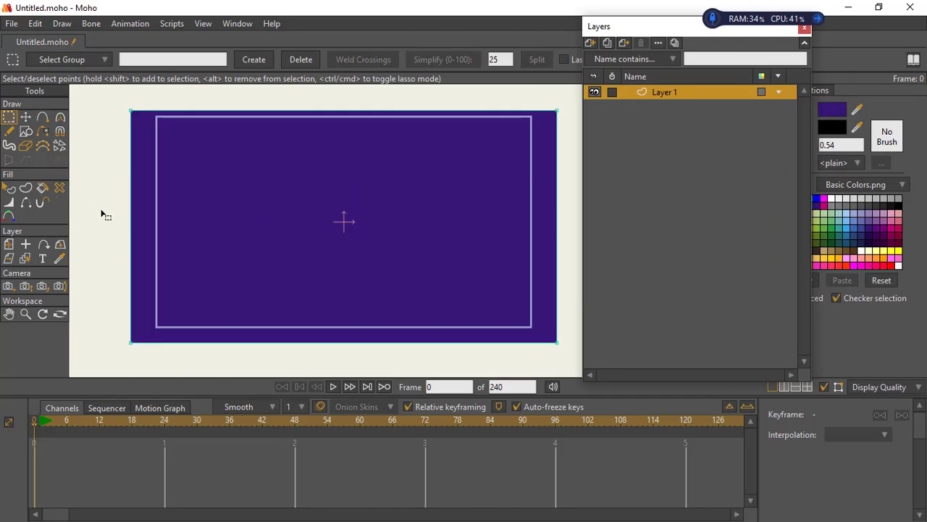
left_click(25, 133)
left_click(163, 60)
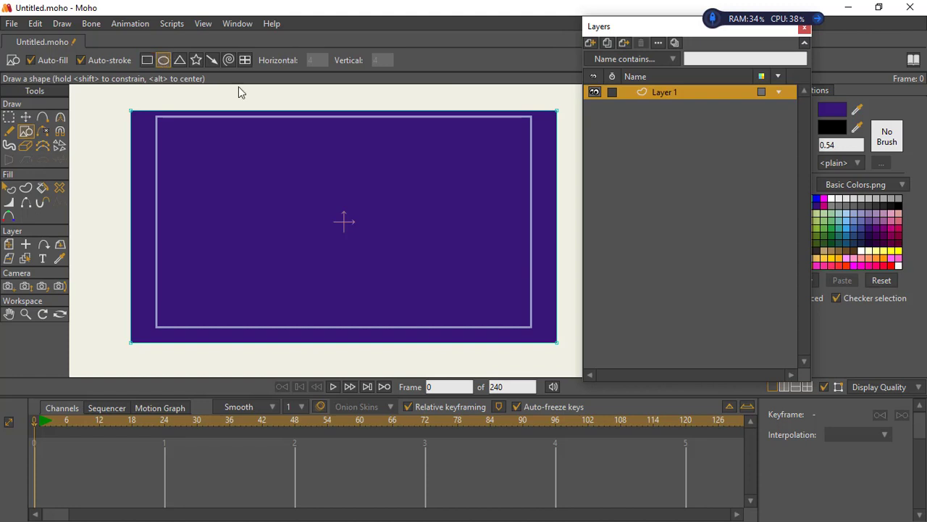
mouse_move(310, 123)
left_mouse_down()
mouse_move(336, 180)
mouse_move(345, 164)
left_mouse_up()
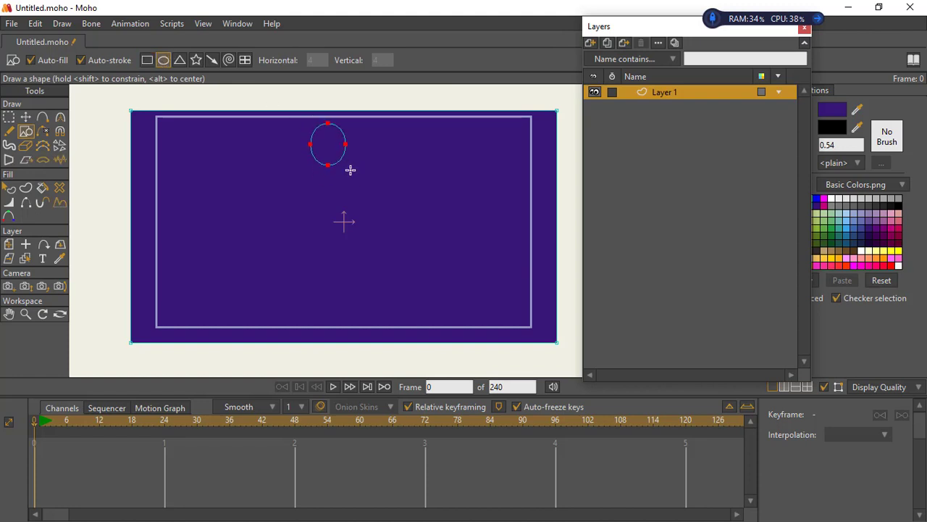
key("ctrl+z")
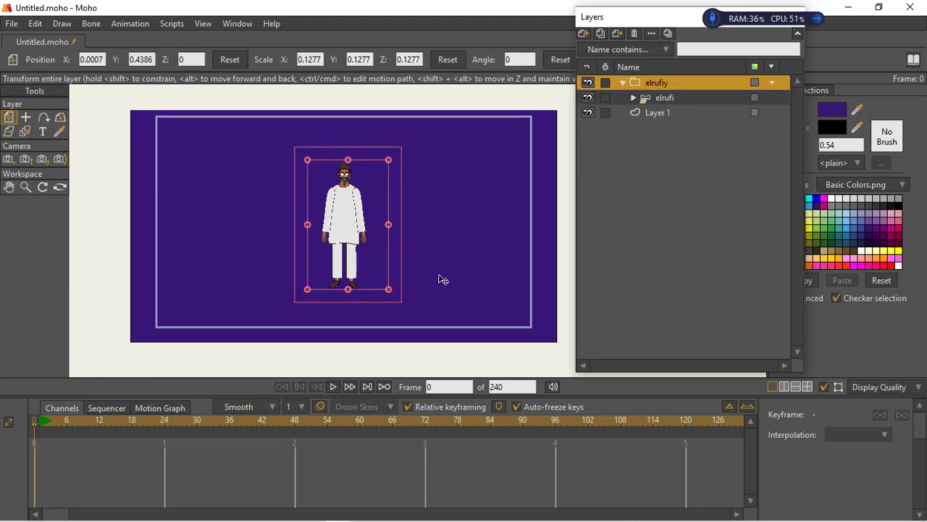
Enlarge the character group layer to a scale of 0.1404.
left_click_drag(428, 292, 435, 271)
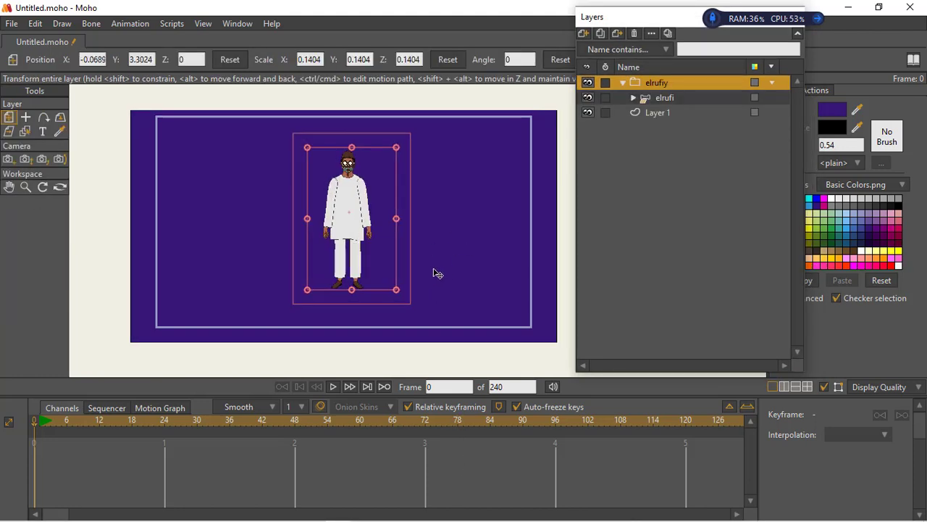
Draw a square window on Layer 1 in the upper-left area of the purple background.
left_click(655, 114)
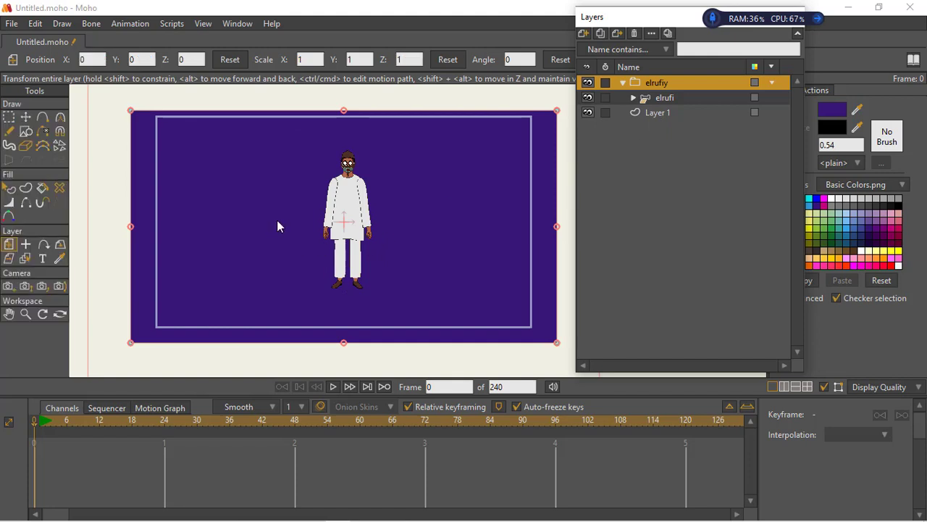
left_click(27, 132)
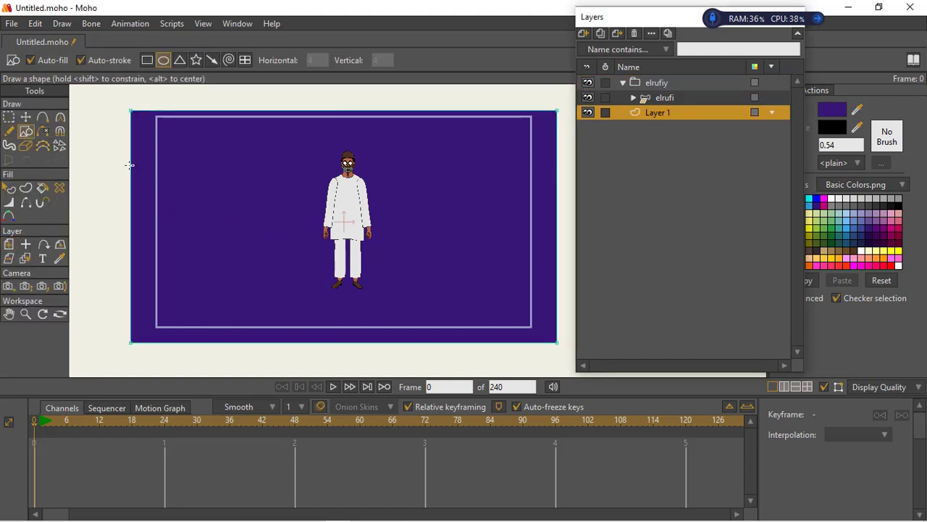
left_click_drag(149, 136, 221, 207)
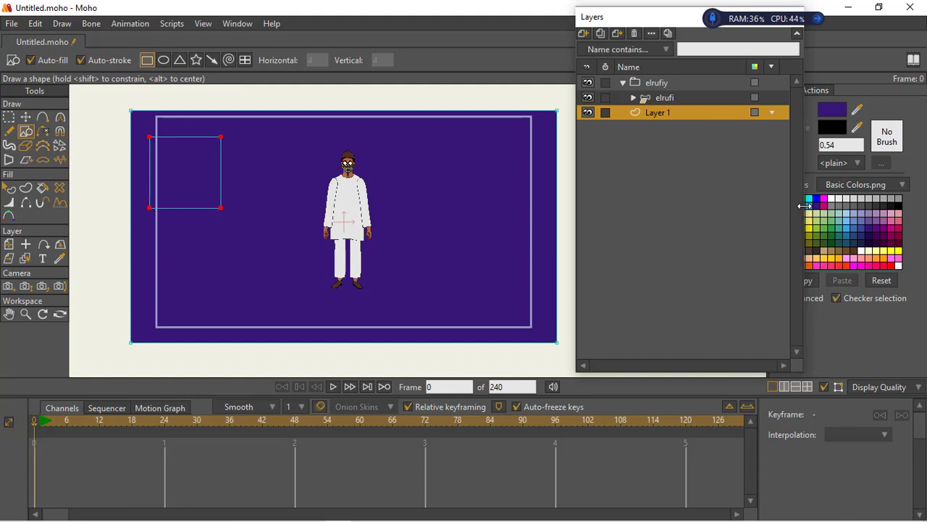
Fill the new square with light blue and create it as a filled shape.
left_click_drag(686, 18, 654, 16)
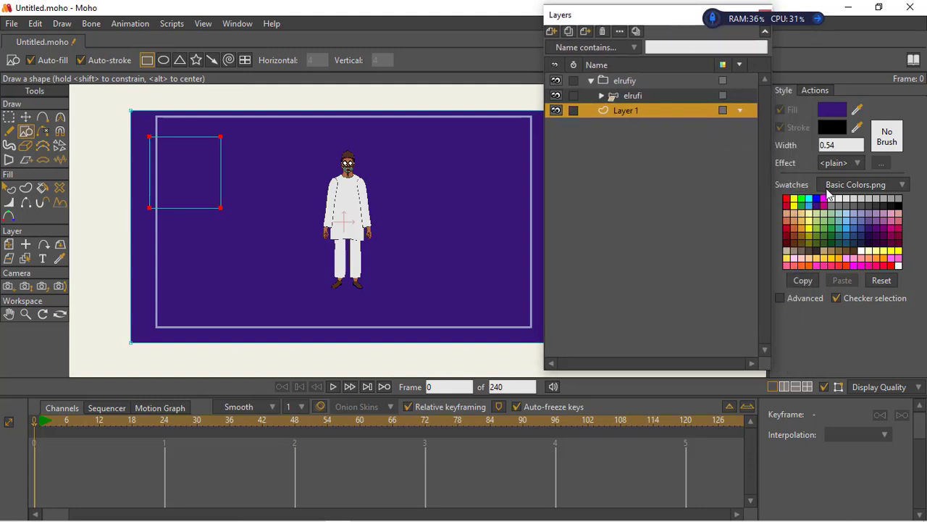
left_click(811, 210)
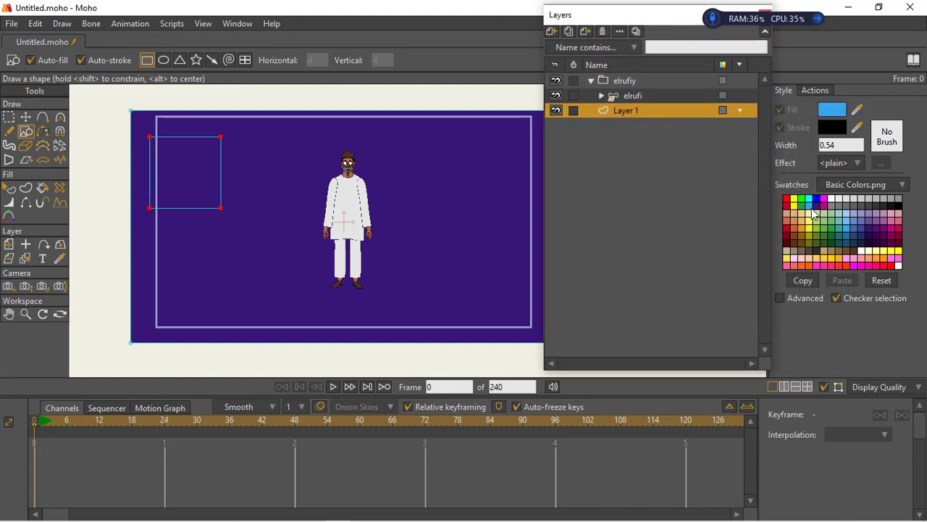
left_click(25, 188)
left_click(159, 61)
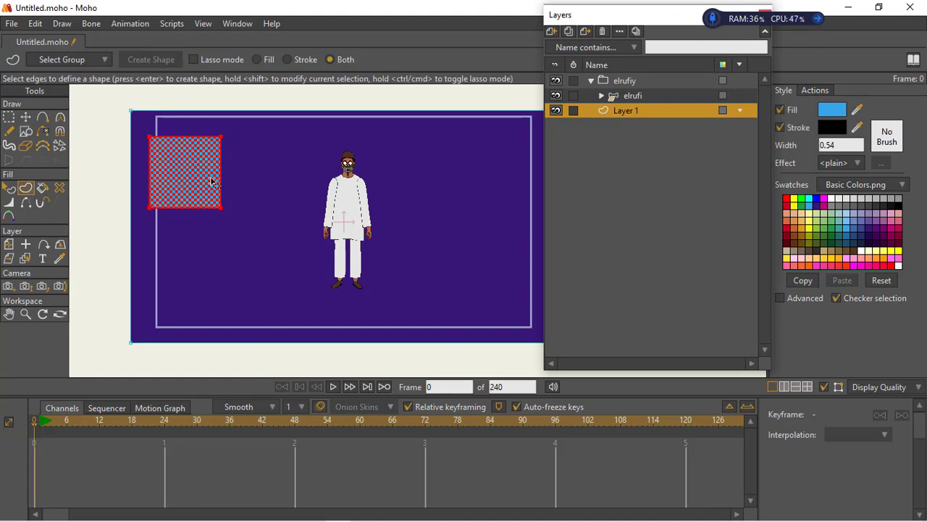
Copy the blue square three times and space the copies in a row across the upper part of the background.
key("g")
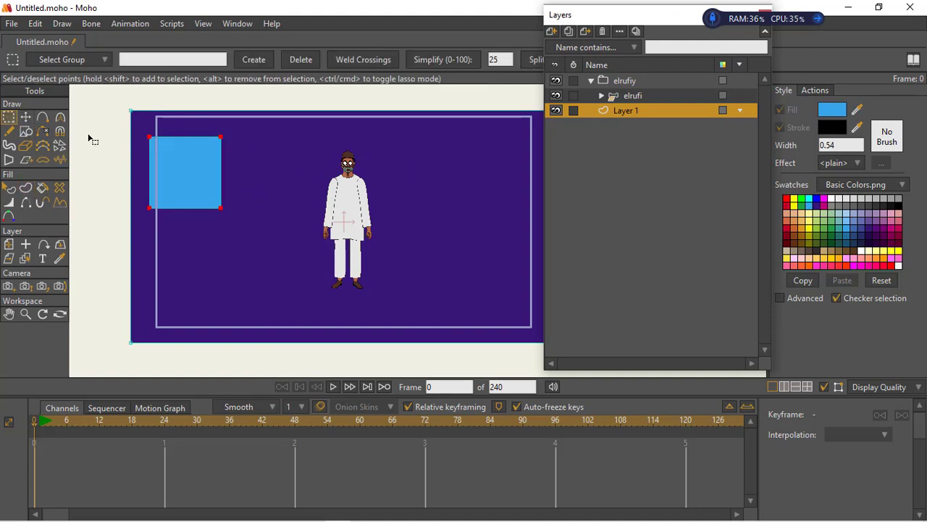
key("ctrl+c")
key("ctrl+v")
left_click_drag(190, 180, 303, 184)
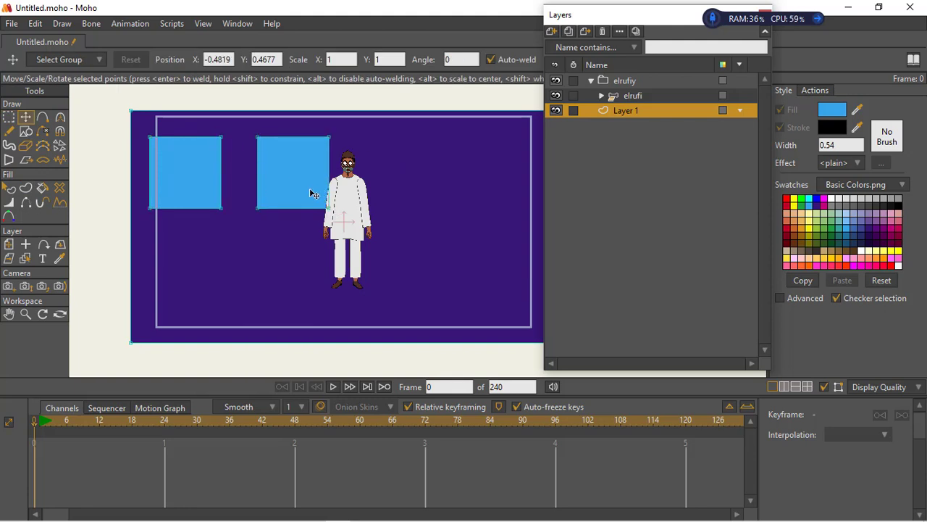
key("ctrl+v")
left_click_drag(440, 176, 519, 180)
key("ctrl+v")
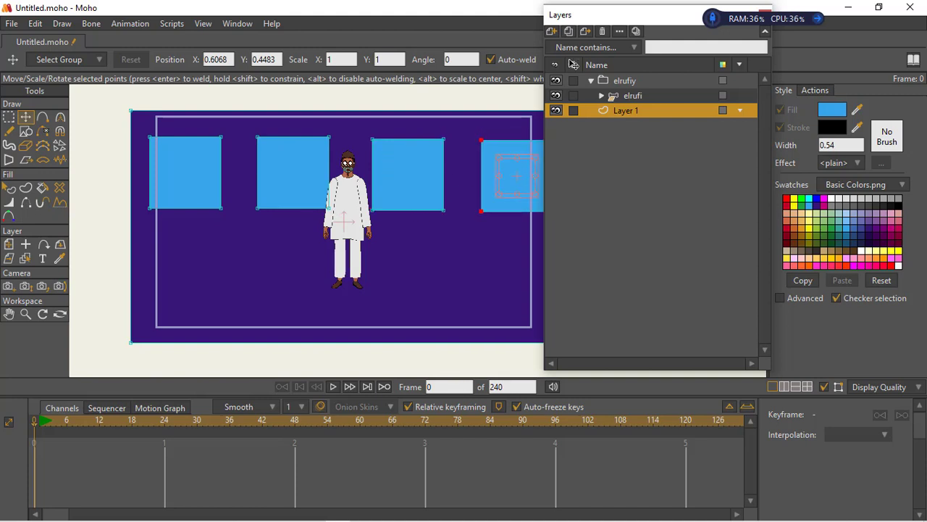
Render frame 0, view the result at 51% zoom, and close the render.
left_click_drag(603, 20, 680, 20)
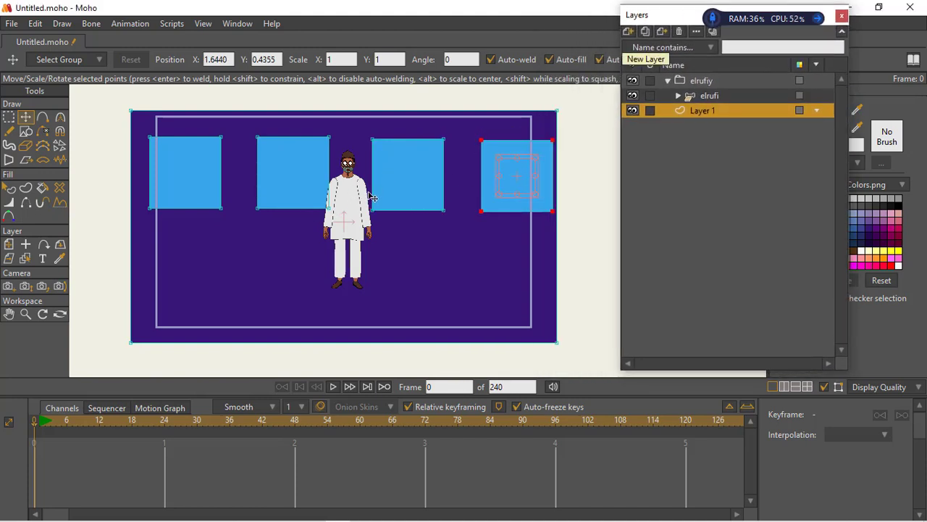
key("ctrl+r")
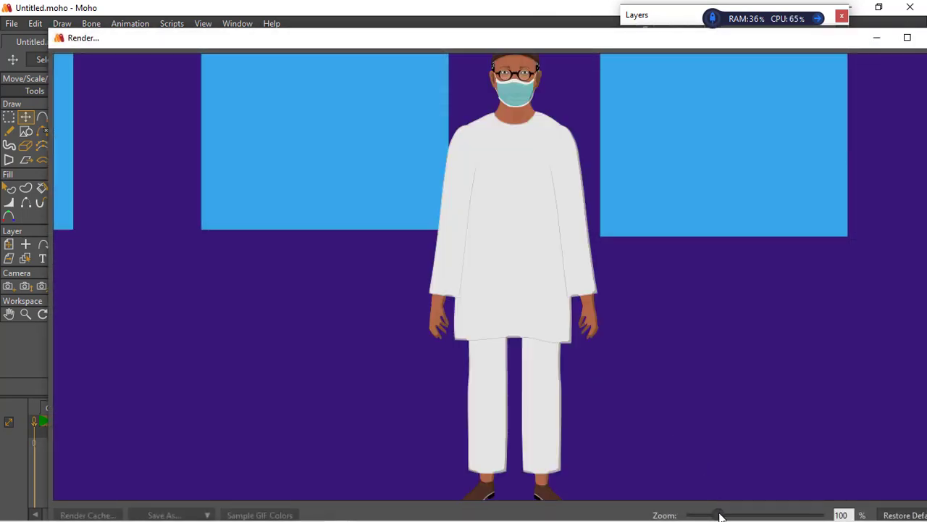
left_click_drag(721, 515, 703, 515)
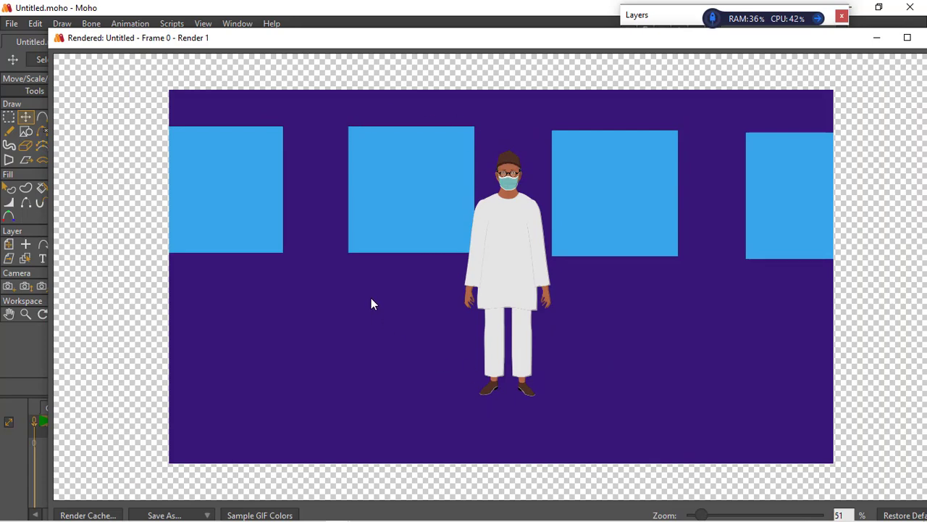
left_click(907, 36)
left_click(909, 6)
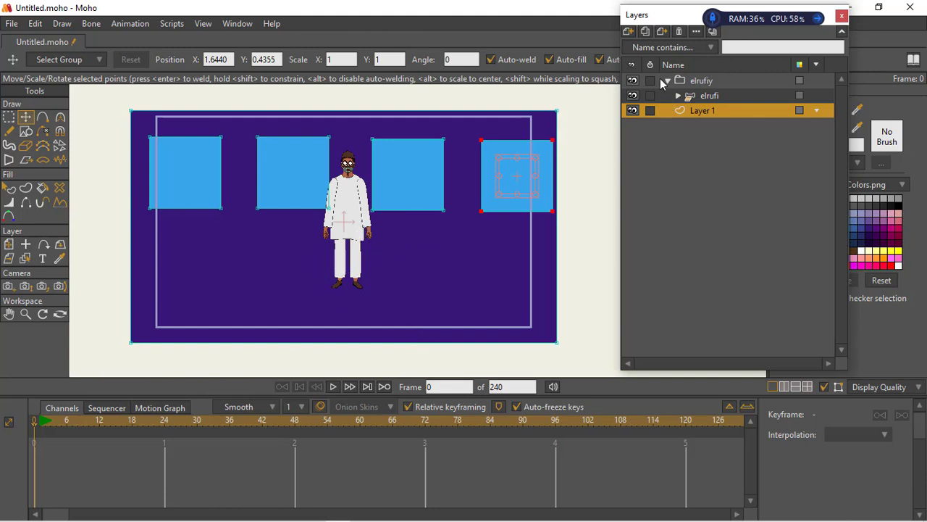
Add a vector layer above Layer 1 and draw a wide floor rectangle across the bottom of the scene.
left_click(629, 32)
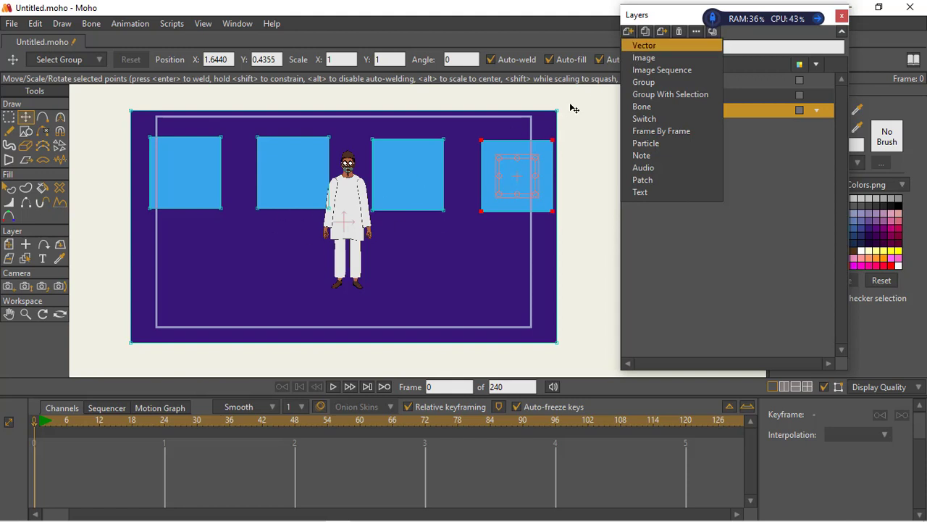
left_click(633, 46)
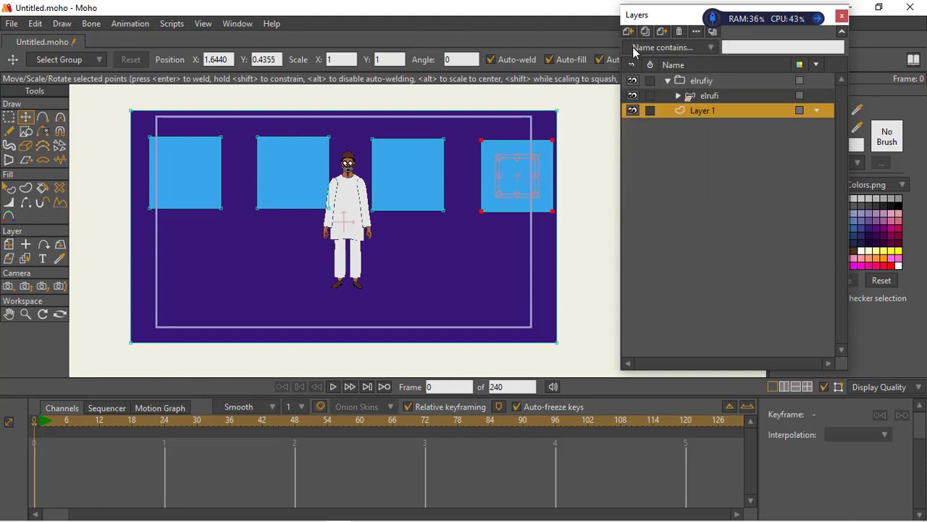
left_click(26, 131)
mouse_move(120, 274)
left_mouse_down()
mouse_move(543, 294)
mouse_move(596, 335)
mouse_move(588, 346)
left_mouse_up()
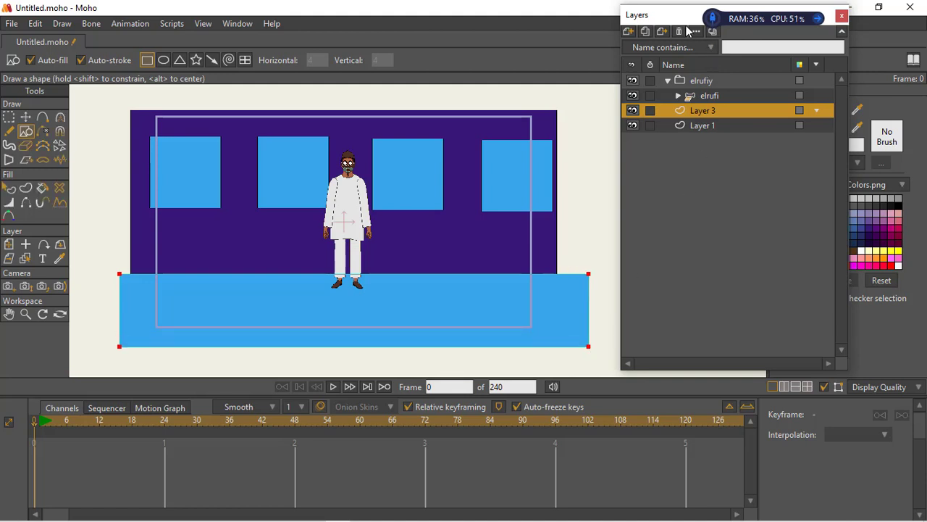
Change the fill of the floor rectangle to dark gray.
left_click_drag(683, 16, 619, 24)
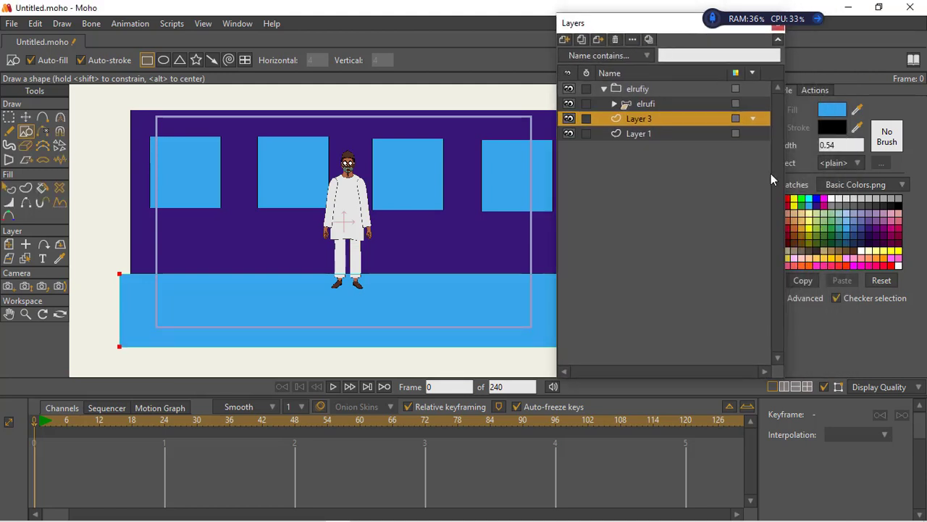
left_click(856, 209)
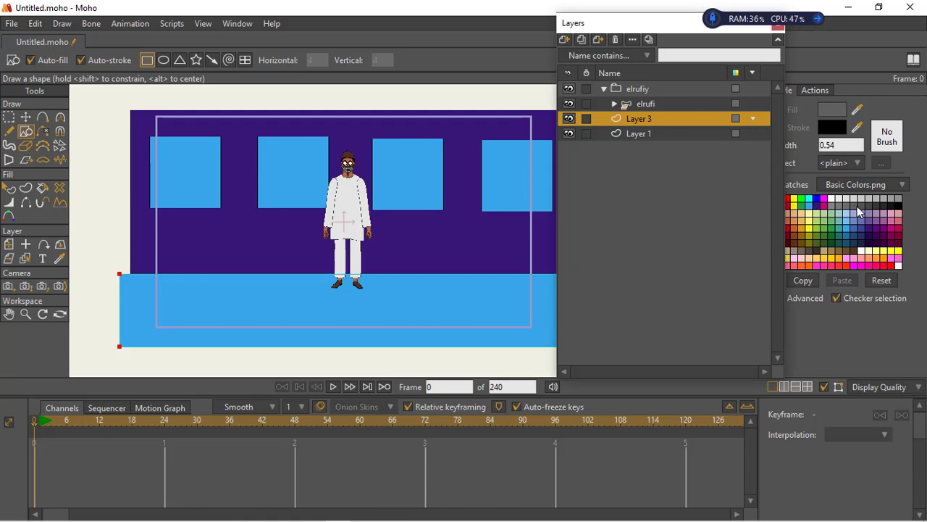
left_click(25, 190)
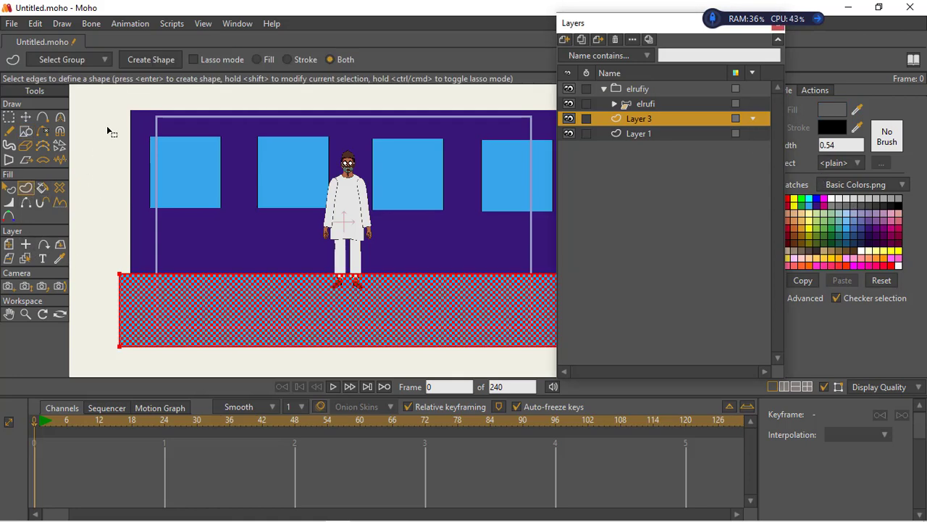
left_click(147, 62)
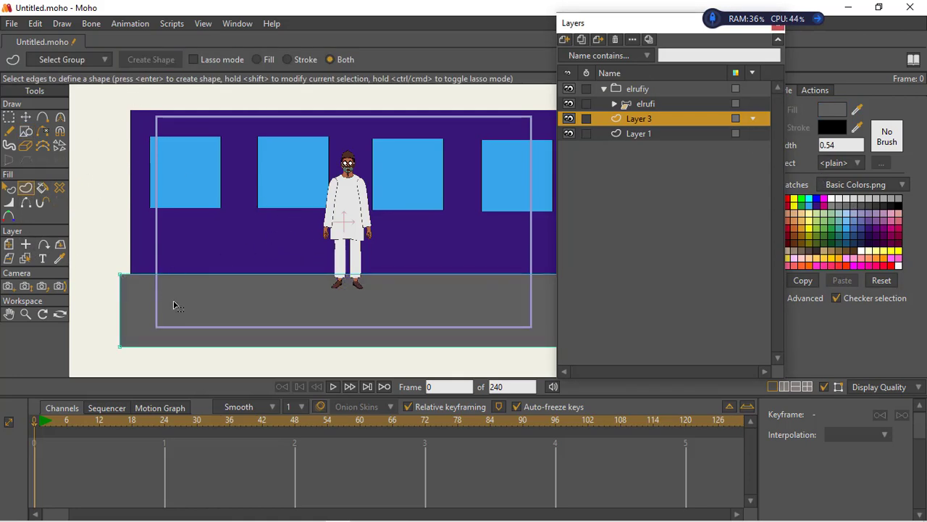
left_click(8, 202)
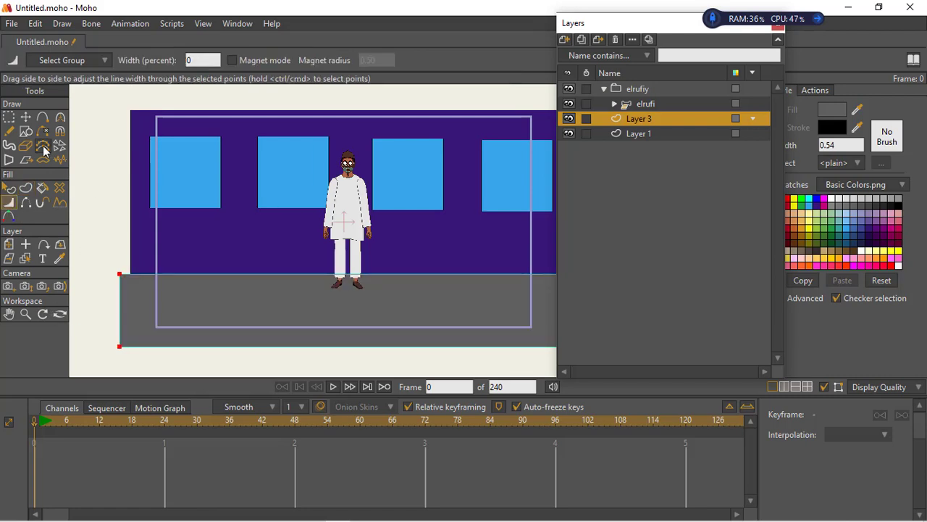
left_click(10, 117)
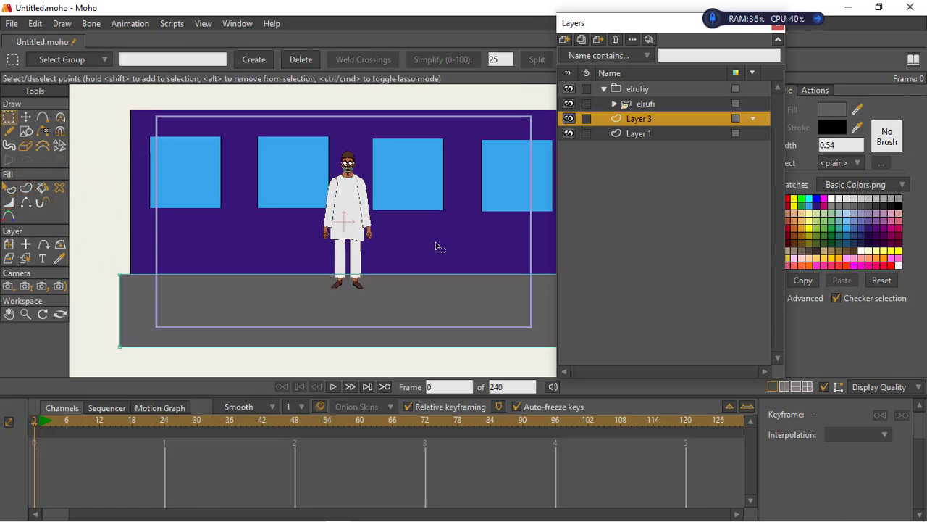
Set the project dimensions to the 480p Widescreen (852x480) preset.
left_click(12, 23)
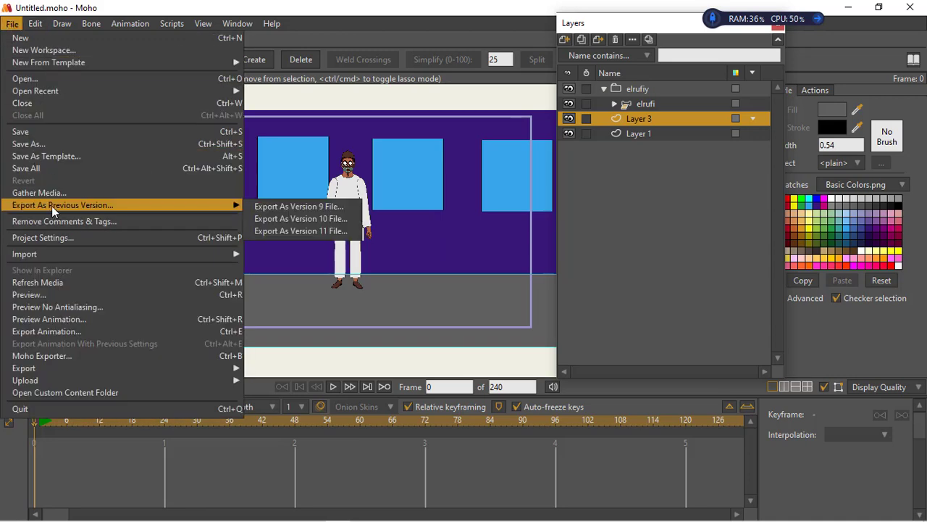
left_click(78, 237)
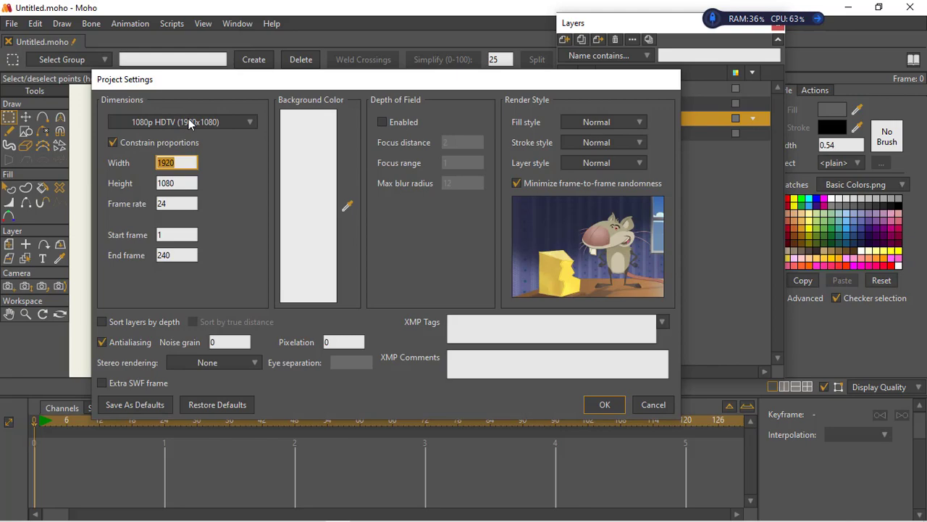
left_click(190, 123)
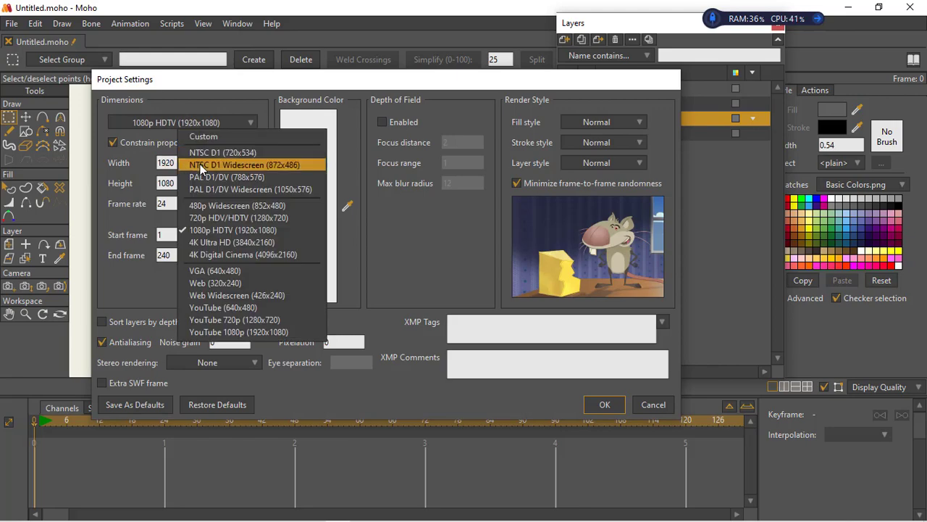
left_click(279, 206)
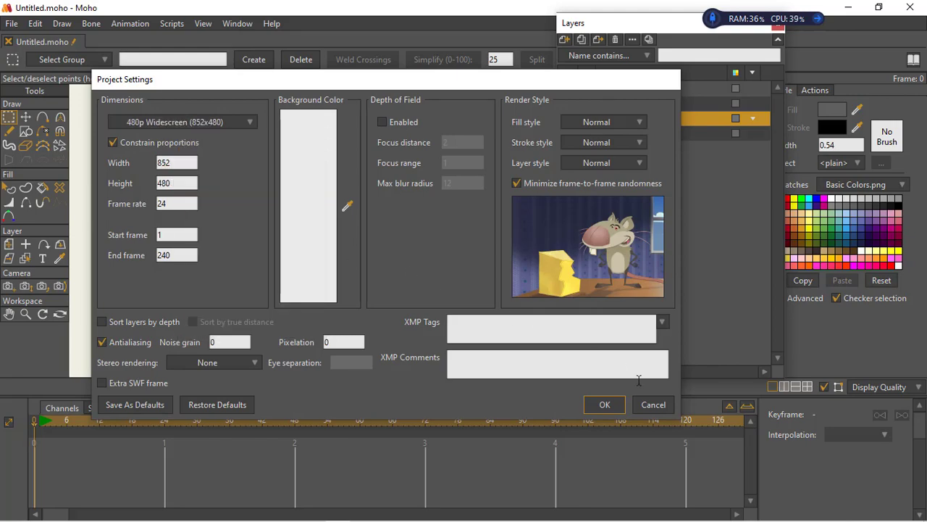
left_click(605, 404)
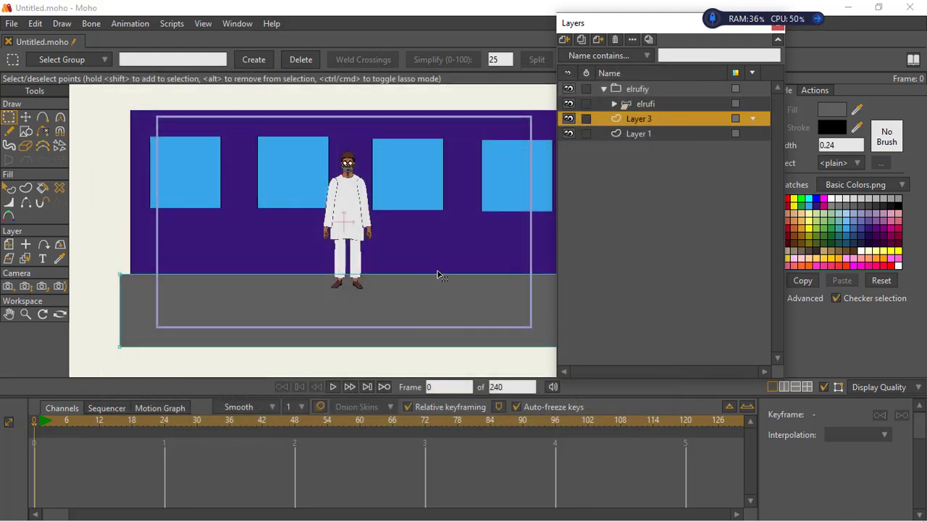
Render frame 0, enlarge the result to 121% zoom to inspect the scene, and close the render.
key("ctrl+r")
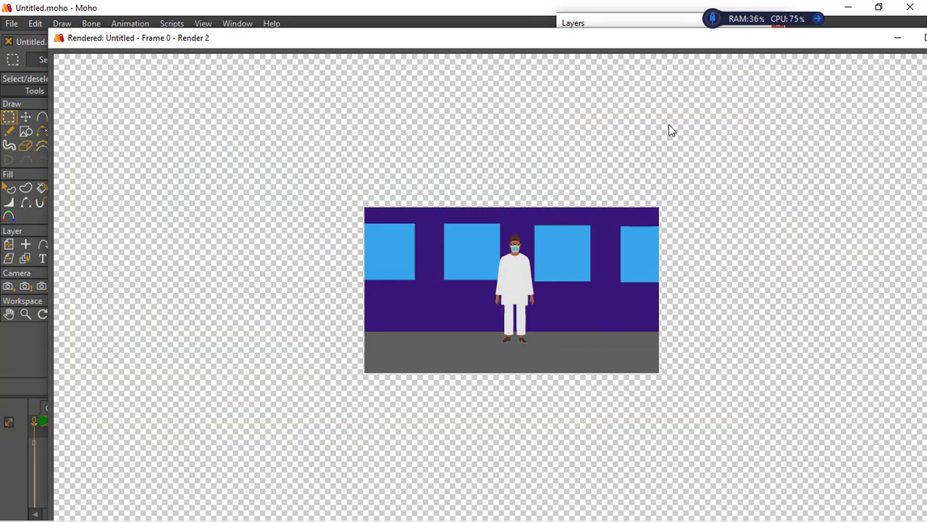
double_click(676, 40)
left_click_drag(691, 510, 699, 509)
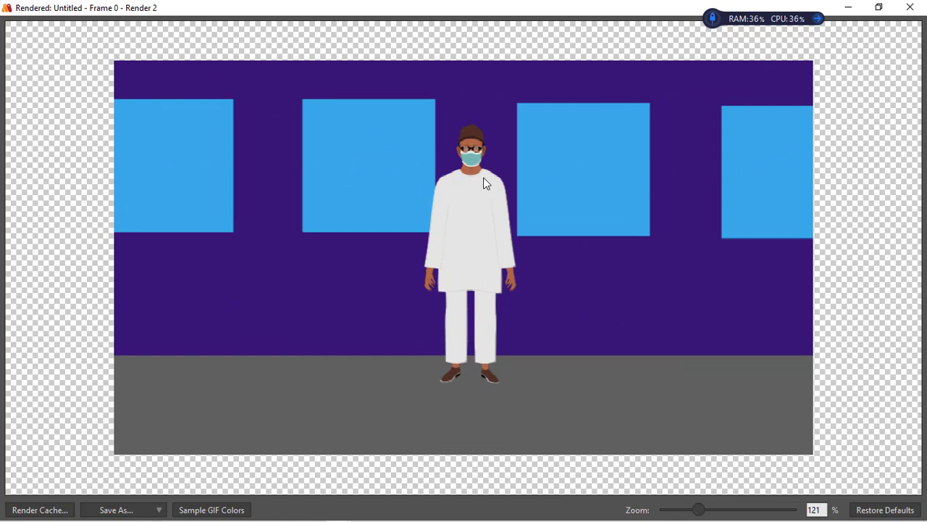
left_click(910, 7)
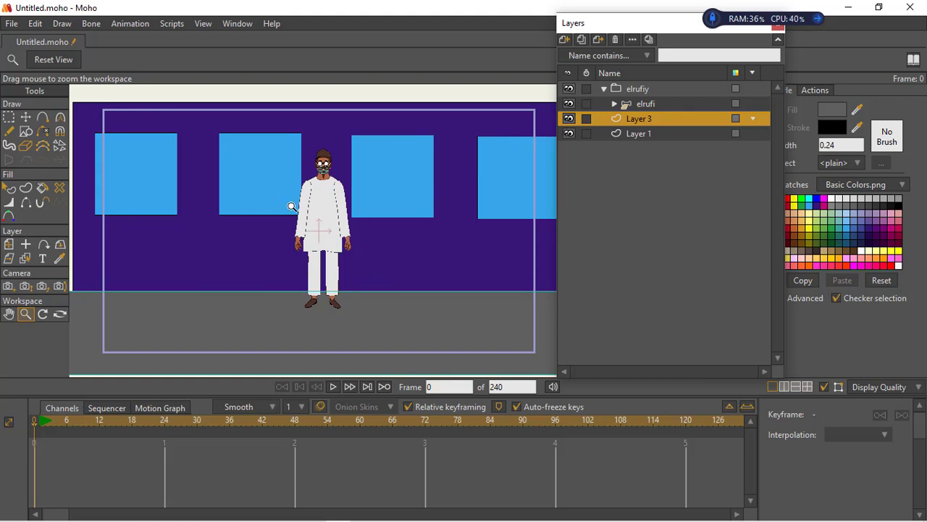
Hide Layer 3 and Layer 1 so that only the character is shown.
scroll(293, 207, "down", 2)
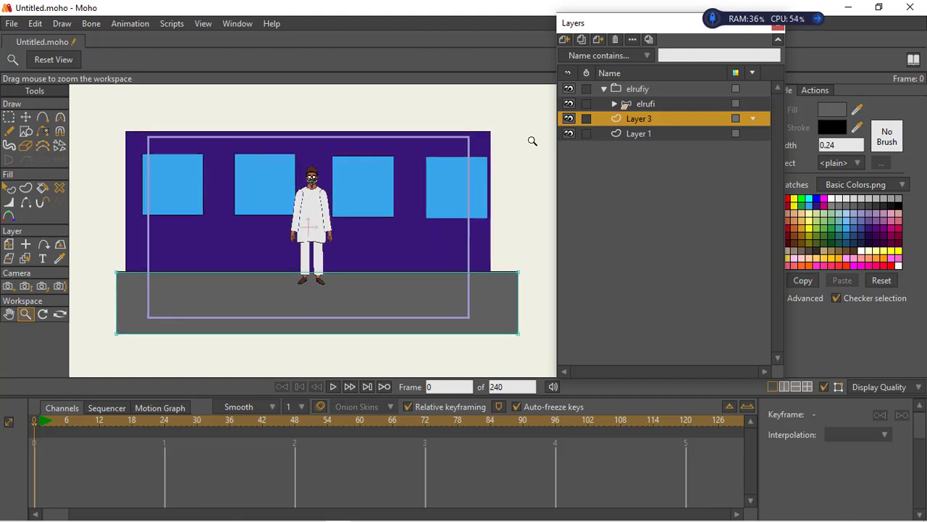
left_click(569, 118)
left_click(569, 134)
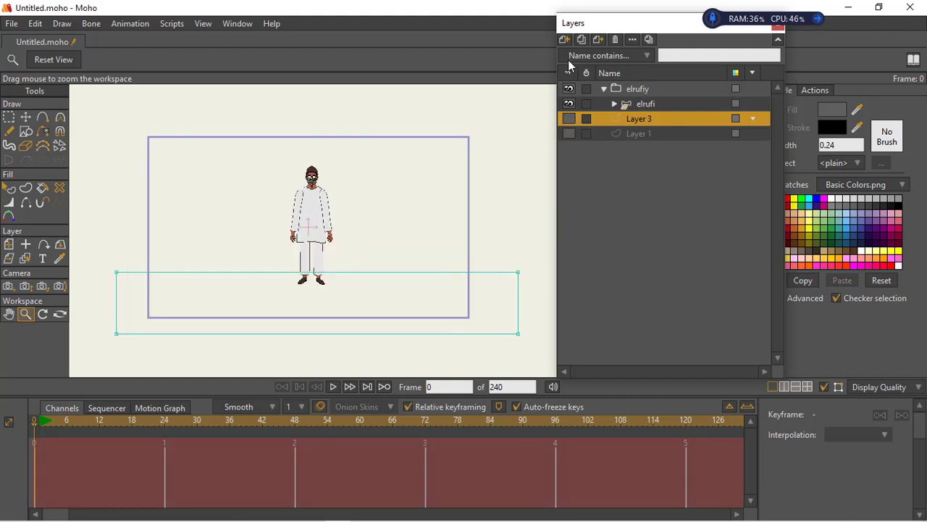
Add a vector layer above Layer 3 and draw a closed four-point floor outline, narrow at the back and wide at the front.
left_click(565, 39)
left_click(578, 56)
left_click_drag(143, 298, 244, 236)
left_click(42, 118)
left_click_drag(114, 300, 544, 302)
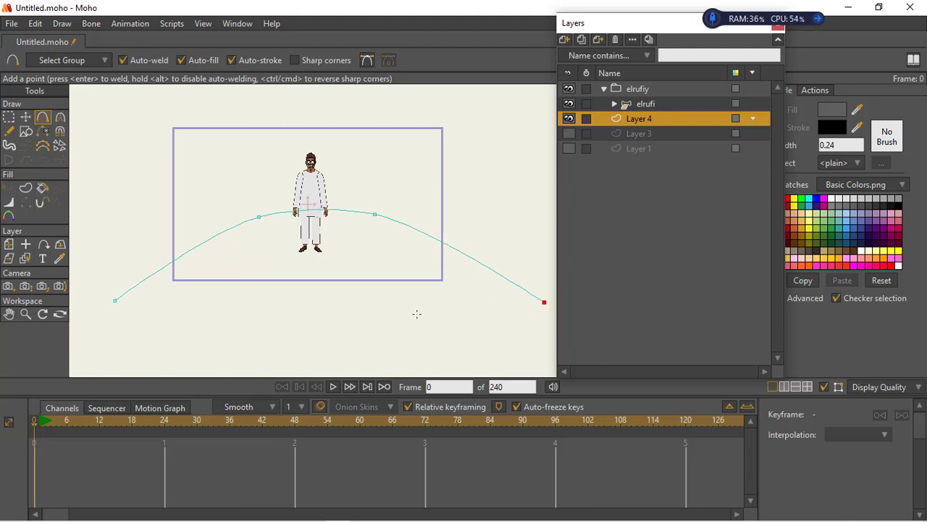
left_click_drag(417, 312, 115, 300)
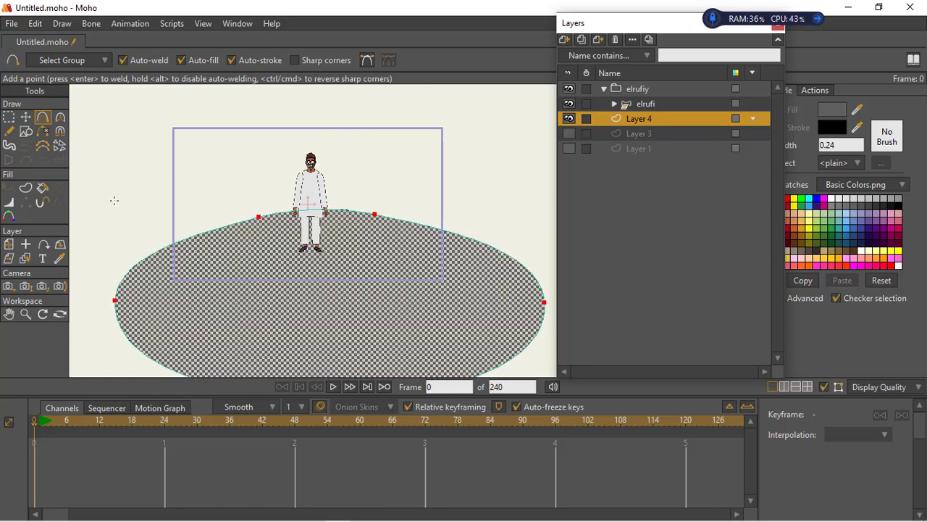
Peak all four points of the new floor shape to give it straight edges.
left_click(8, 117)
left_click(222, 218)
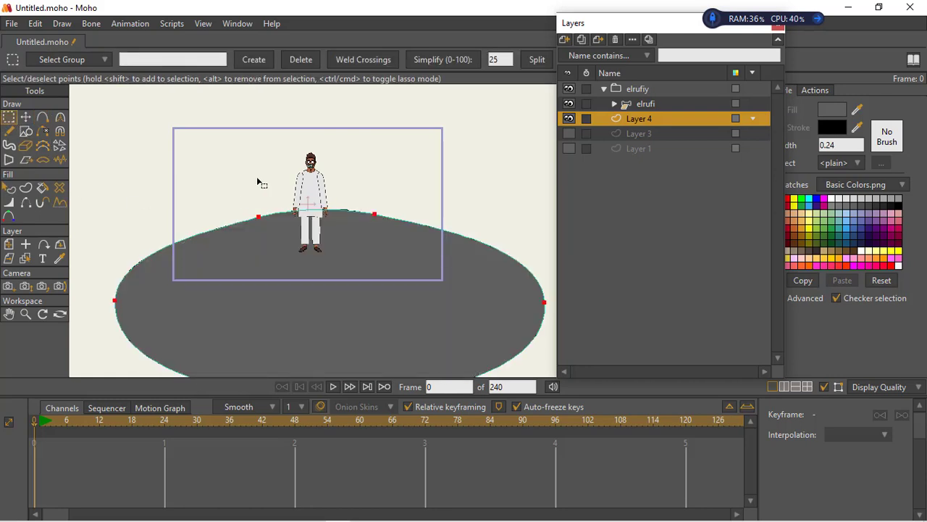
key("ctrl+p")
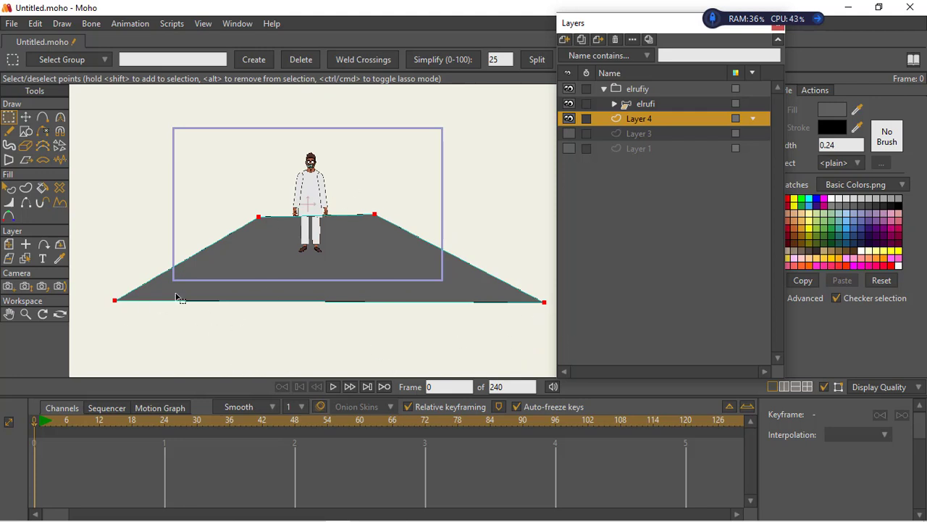
Move the floor's two back corners together down to the character's feet, at about X 0.09, Y -0.50.
left_click(25, 117)
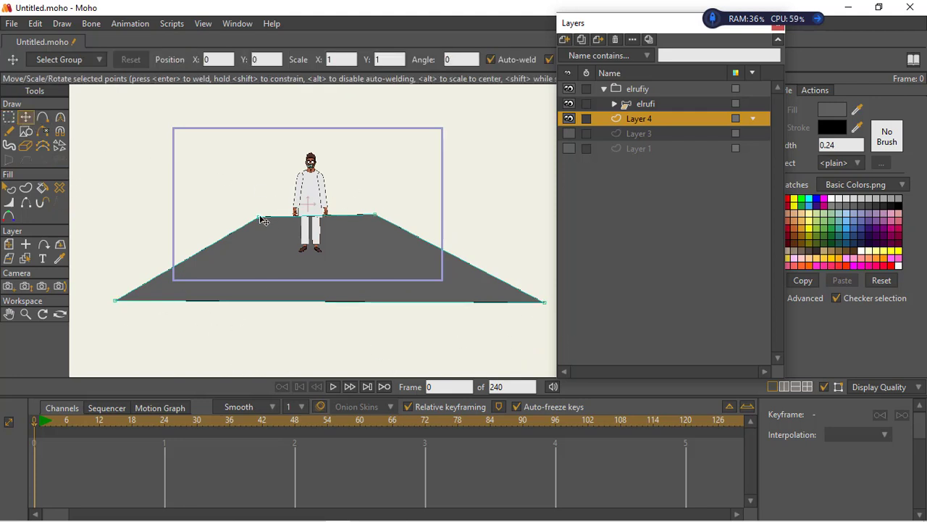
left_click(216, 230)
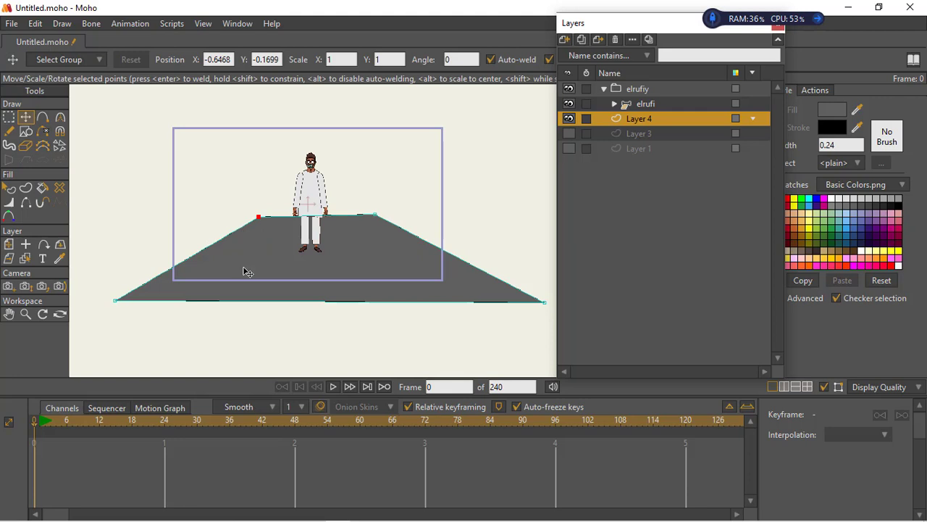
left_click(9, 117)
left_click_drag(230, 186, 398, 233)
left_click(25, 116)
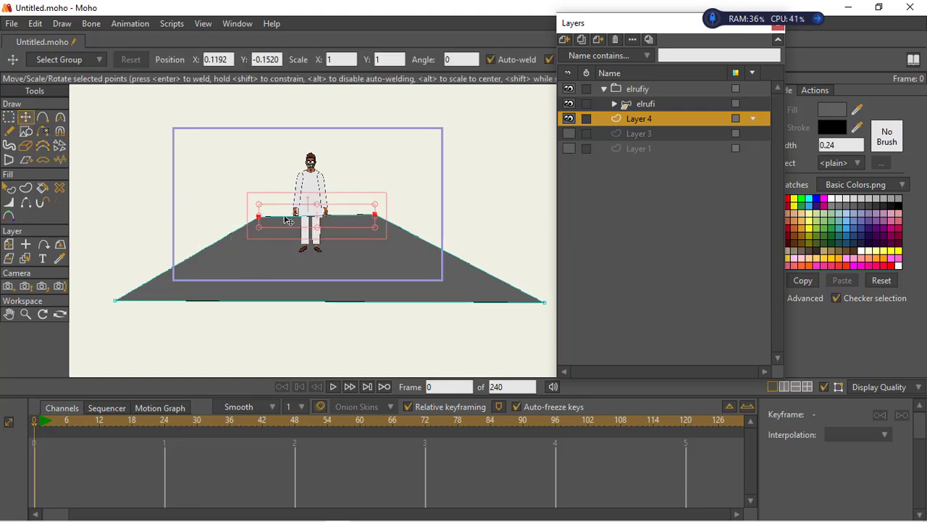
left_click_drag(288, 220, 306, 194)
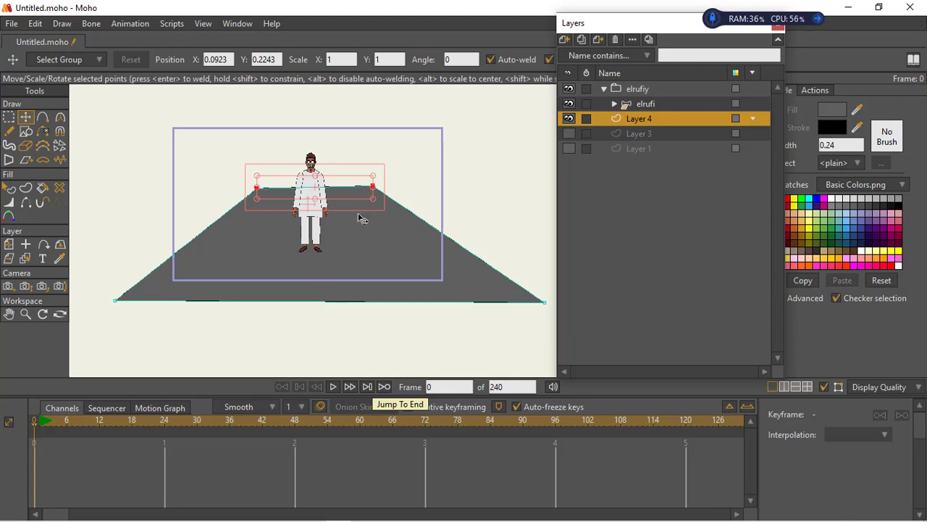
left_click_drag(329, 187, 331, 251)
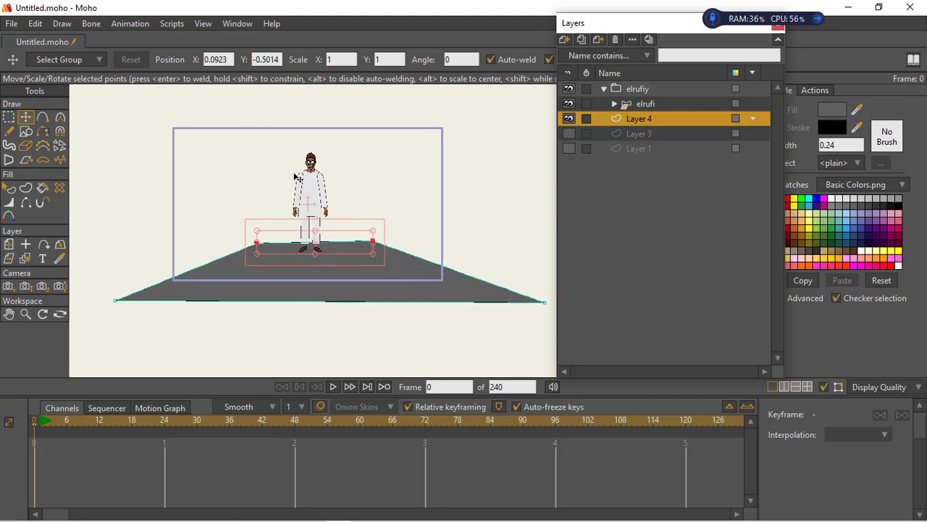
Draw two vertical wall edges from the floor's back corners up above the camera frame.
left_click(43, 116)
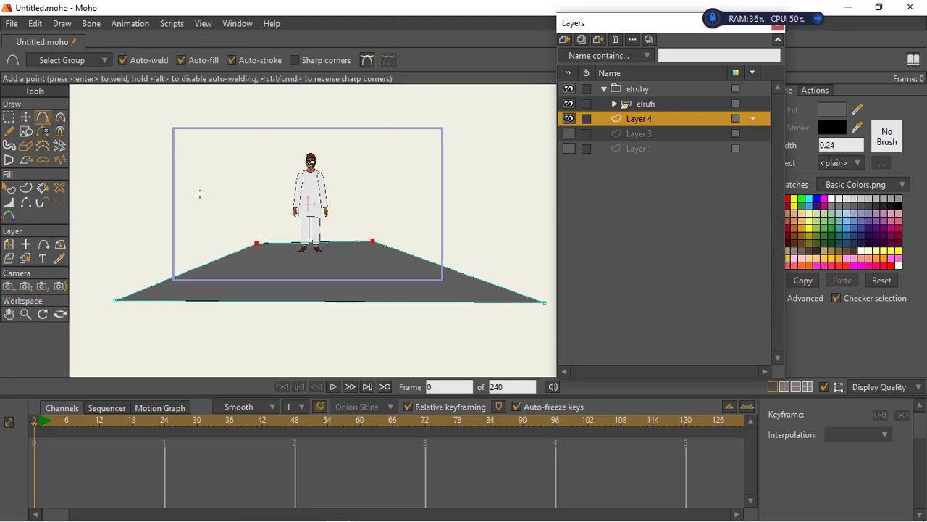
left_click_drag(258, 243, 255, 94)
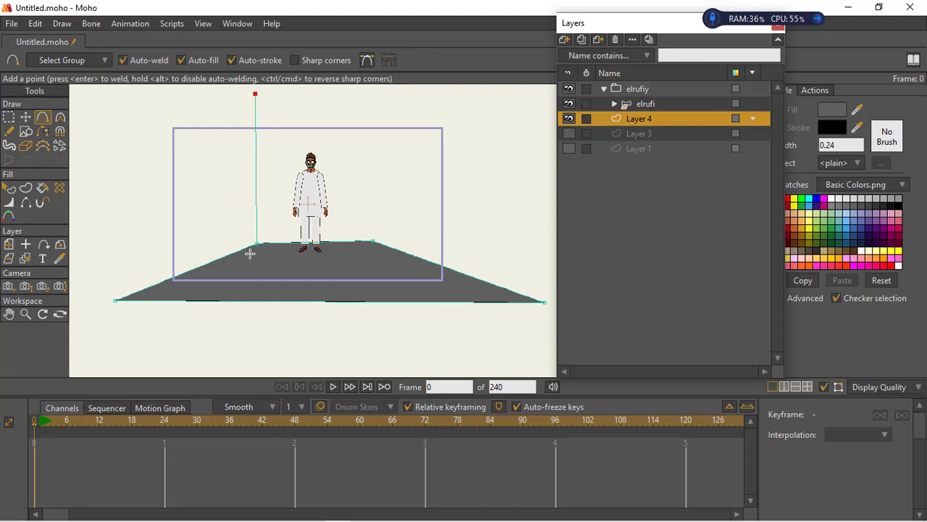
key("ctrl+z")
left_click_drag(256, 243, 247, 79)
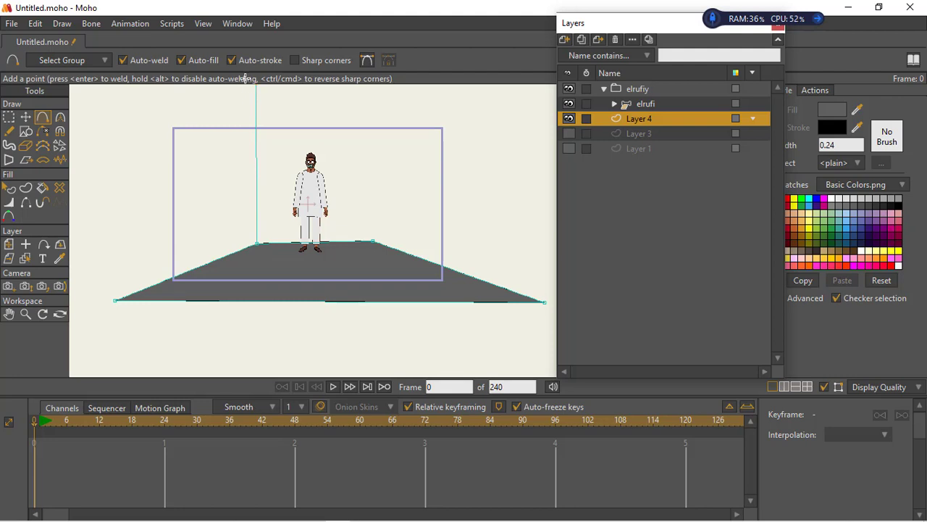
left_click_drag(371, 240, 367, 97)
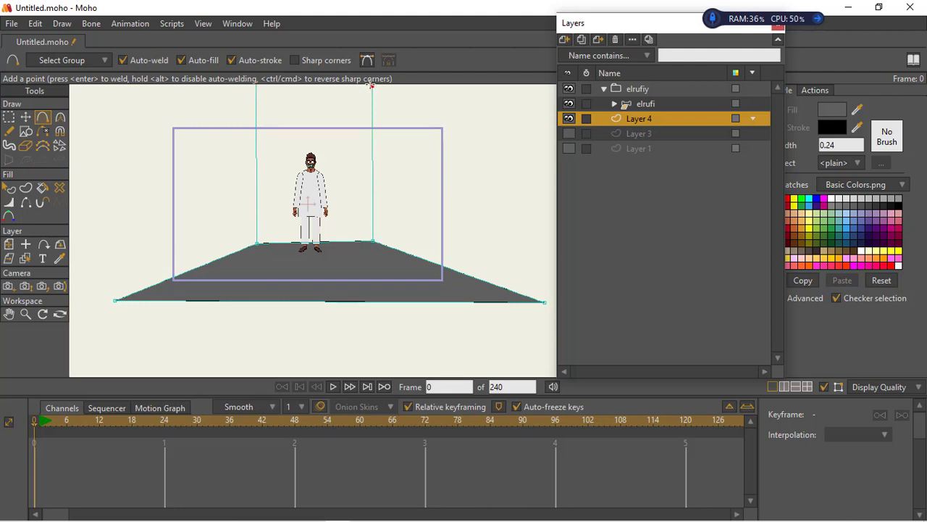
Outline both side walls from the tops of the vertical edges to the floor's front corners, and join the back wall's top edge.
left_click(25, 314)
left_click_drag(340, 258, 106, 110)
left_click(43, 116)
left_click_drag(313, 114, 450, 152)
left_click(434, 259)
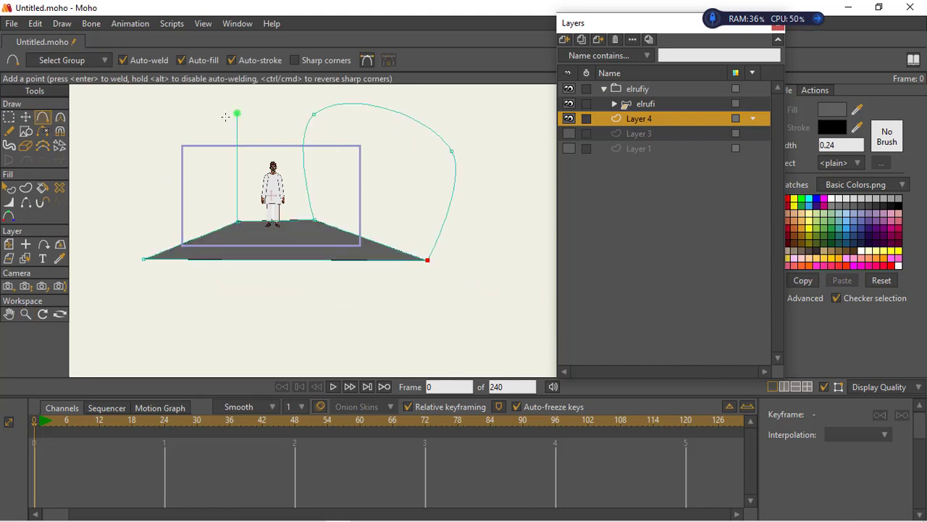
left_click_drag(225, 116, 109, 171)
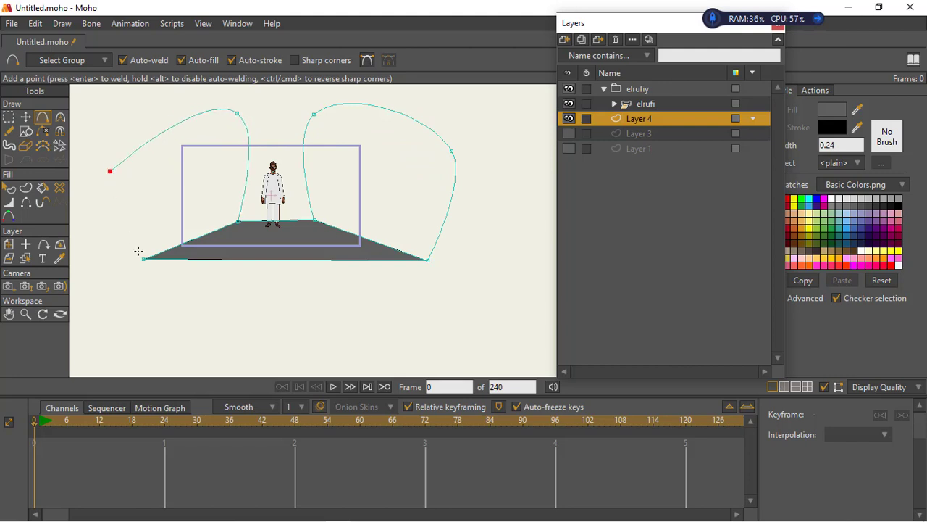
left_click(142, 259)
left_click_drag(242, 114, 313, 114)
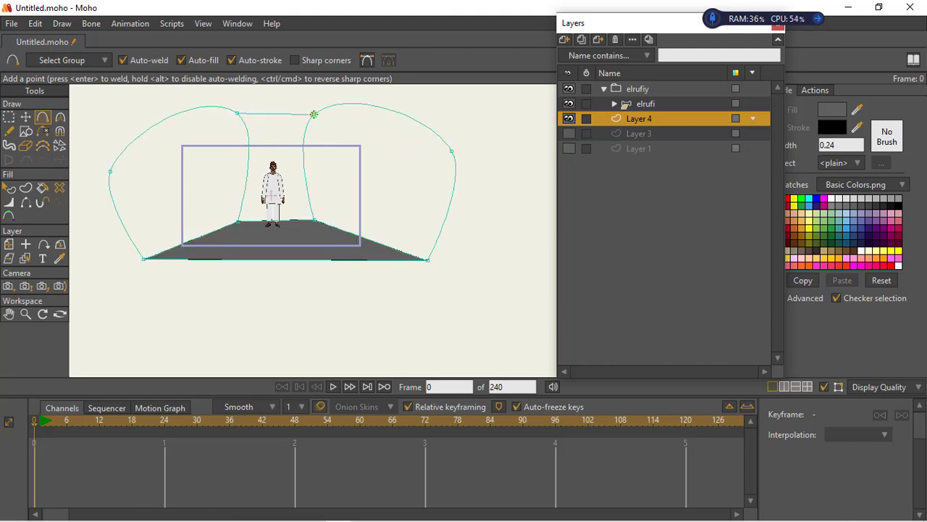
Fill the right, back and left wall regions with a muted blue-purple.
key("g")
left_click(42, 188)
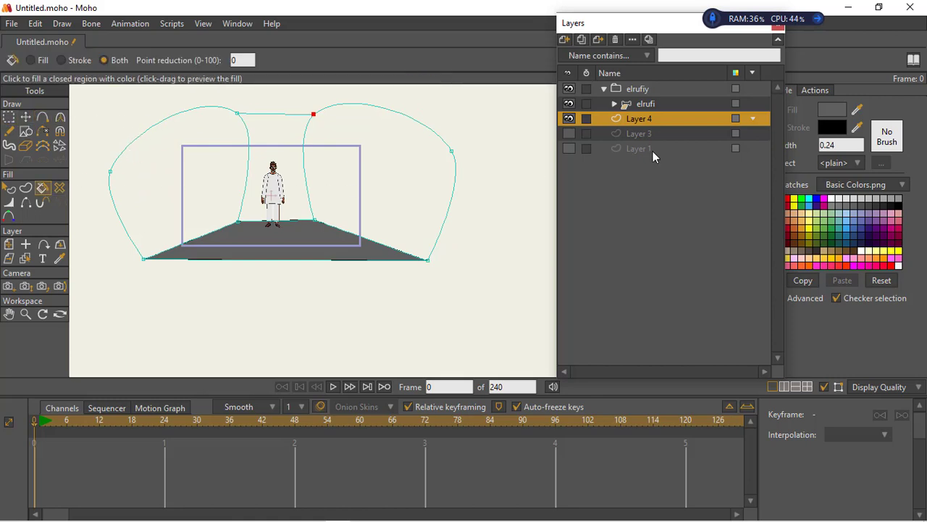
left_click(862, 225)
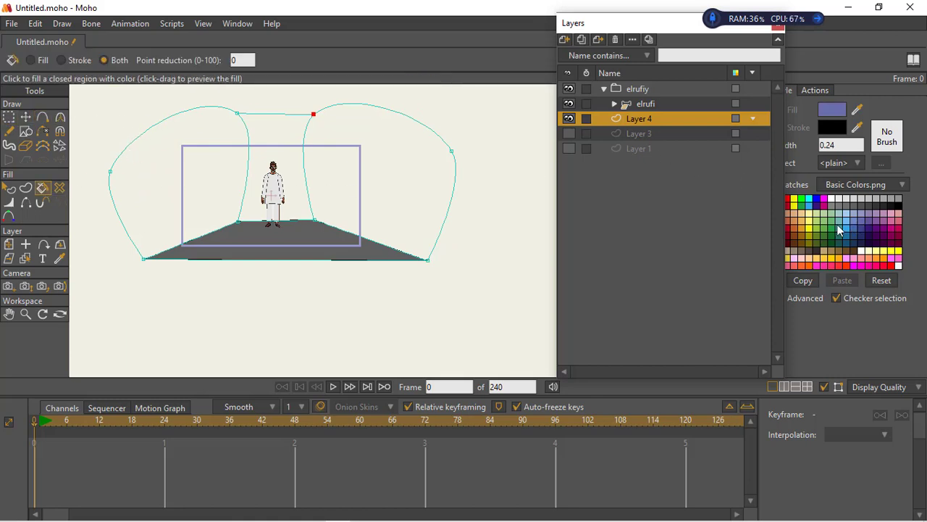
left_click(411, 163)
left_click(276, 131)
left_click(145, 178)
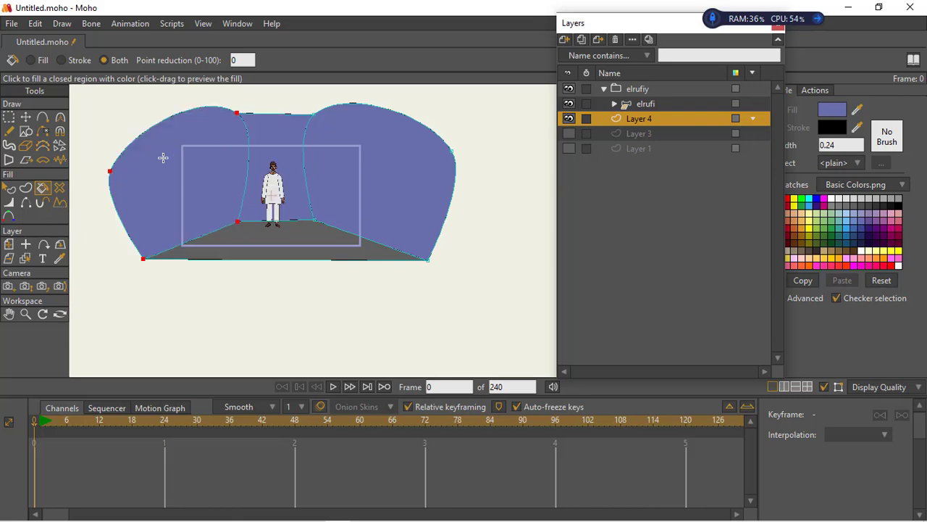
Peak all points of the walls and floor to straighten the curved wall edges.
left_click(9, 118)
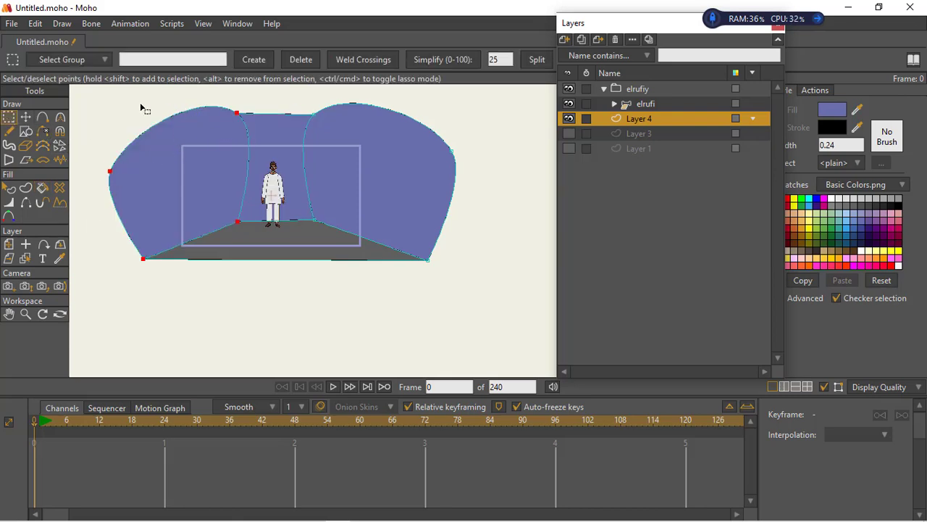
left_click_drag(84, 96, 495, 339)
key("ctrl+p")
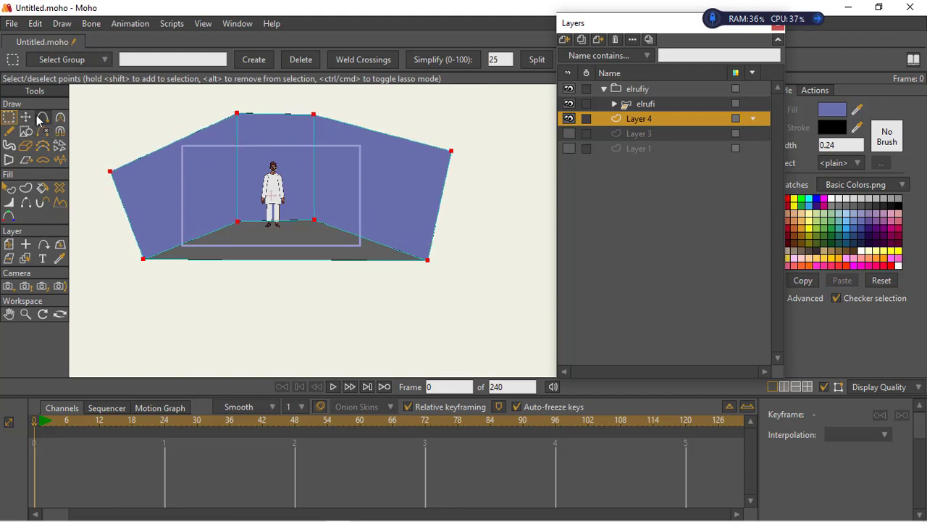
Move the left wall's outer top corner up and inward to about X -2.36, Y 1.37.
left_click(103, 123)
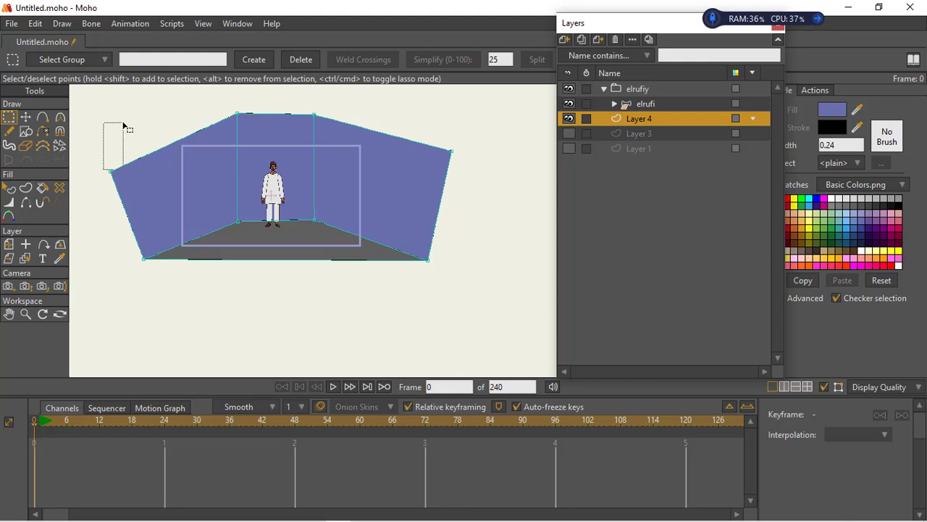
key("t")
left_click(110, 171)
left_click_drag(110, 171, 155, 128)
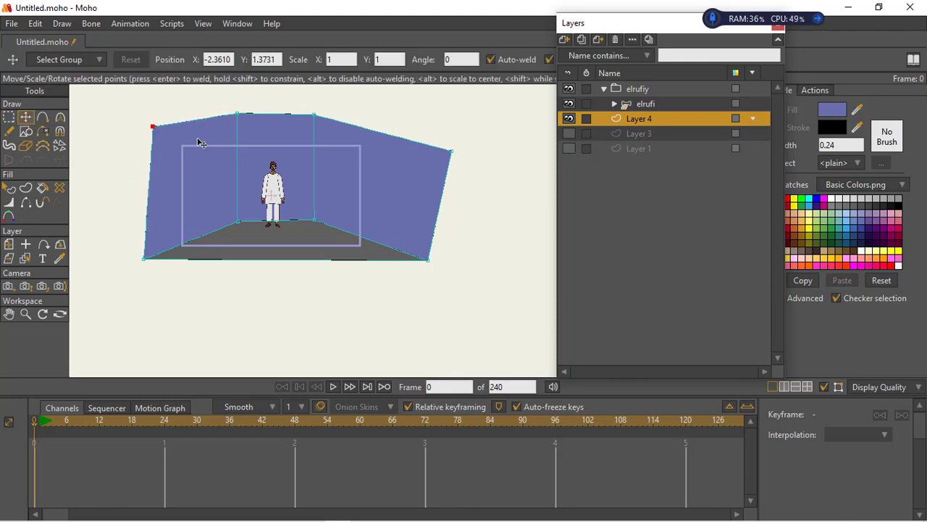
Move the right wall's outer top corner up and inward to about X 3.14, Y 1.37, and preview the frame.
left_click_drag(452, 152, 426, 126)
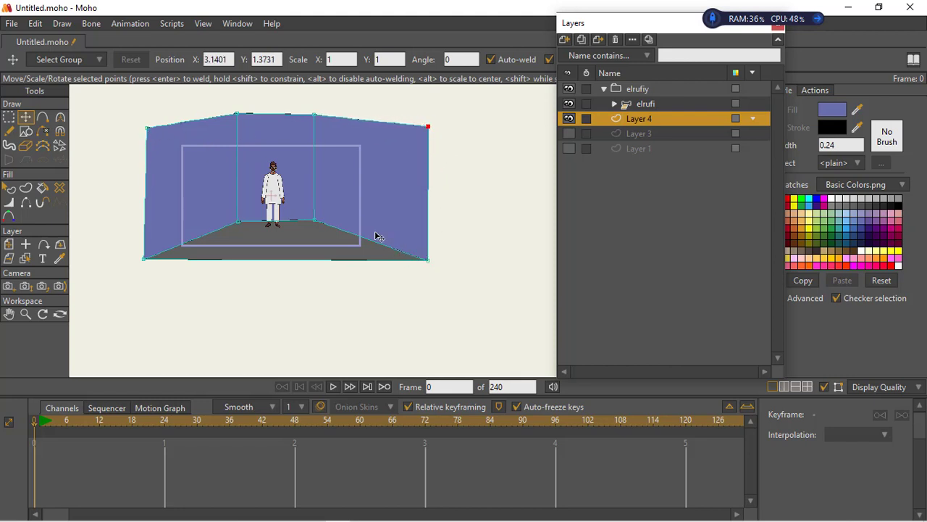
key("ctrl+r")
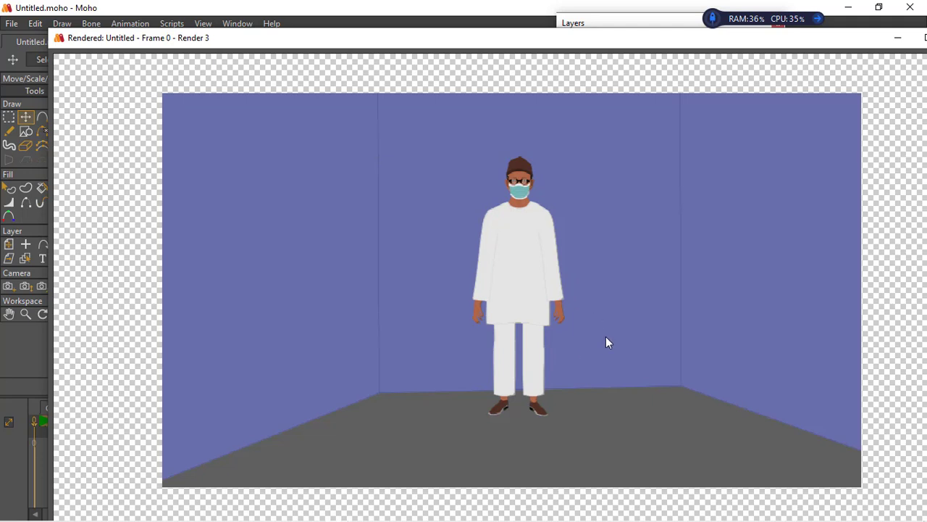
double_click(859, 37)
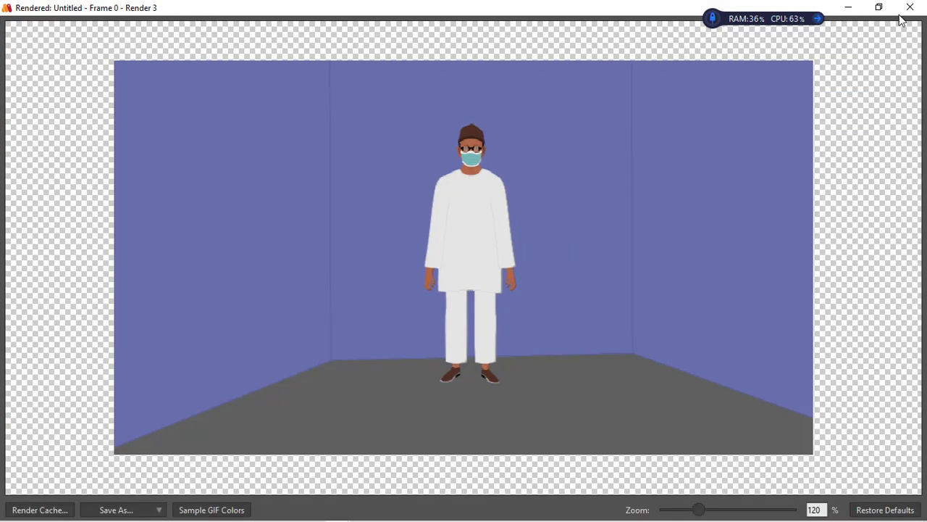
left_click(910, 7)
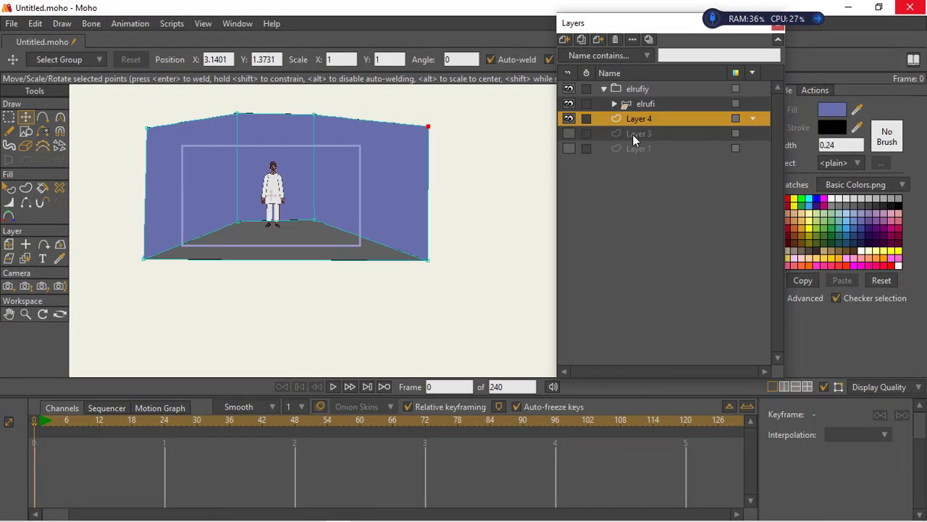
Temporarily show Layer 3 and Layer 1 instead of Layer 4 to preview the flat-wall background, and restore the perspective room's visibility.
left_click(569, 118)
left_click(568, 133)
left_click(569, 148)
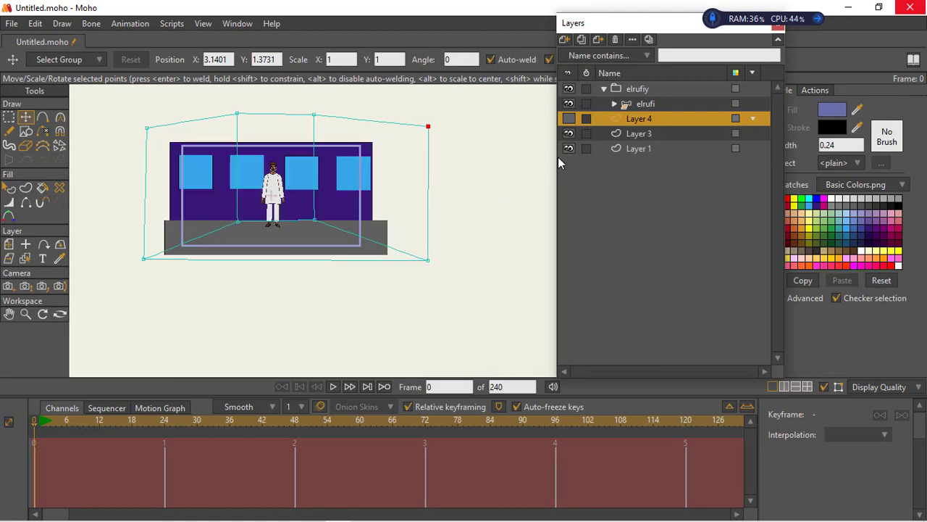
key("ctrl+r")
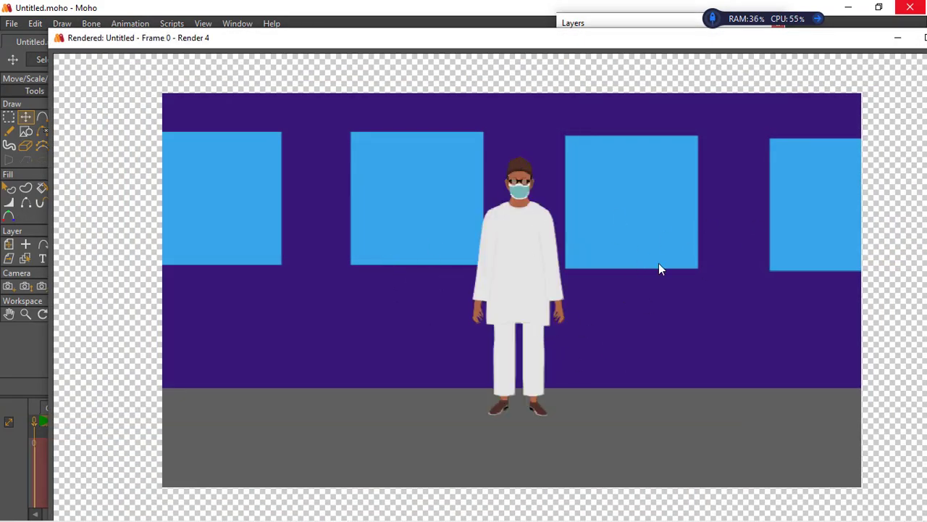
double_click(866, 39)
left_click(910, 7)
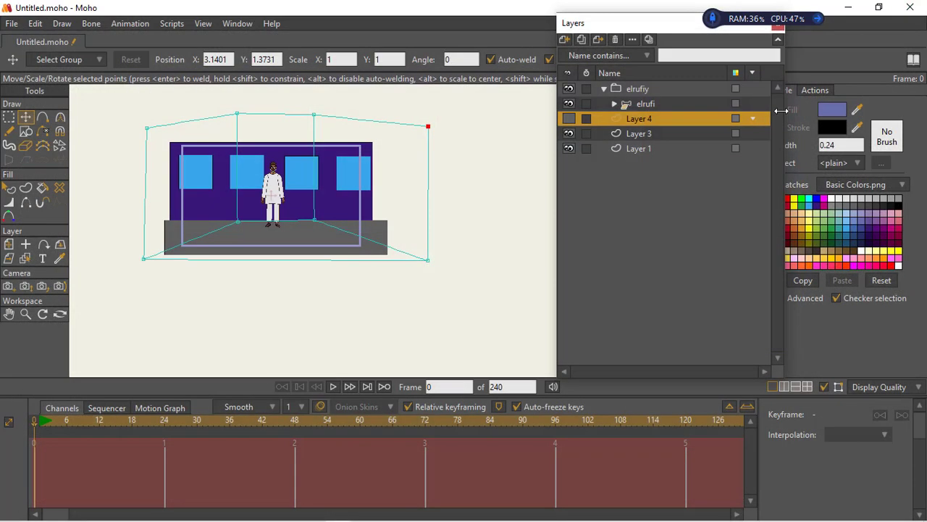
left_click(568, 119)
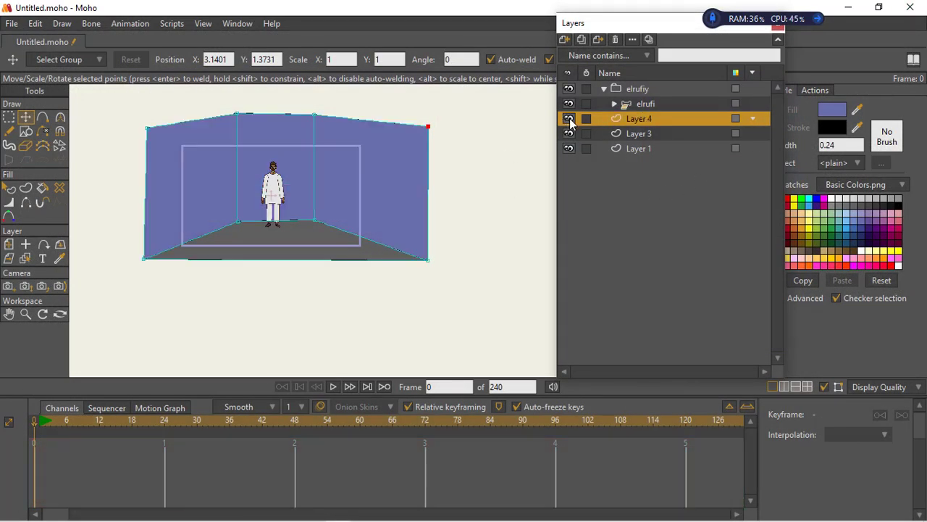
left_click(569, 148)
left_click(568, 134)
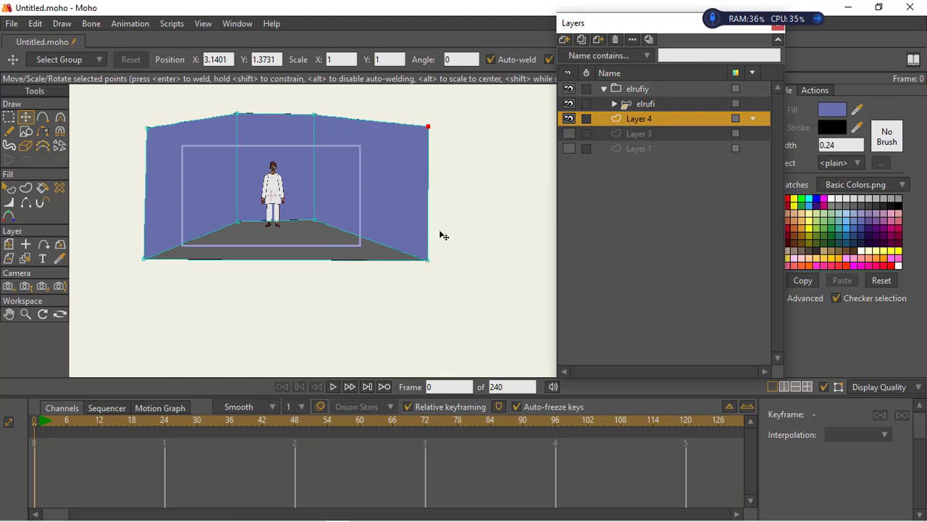
Move the left wall's outer top corner slightly outward to about X -2.60, Y 1.38.
left_click(25, 313)
left_click_drag(340, 290, 152, 168)
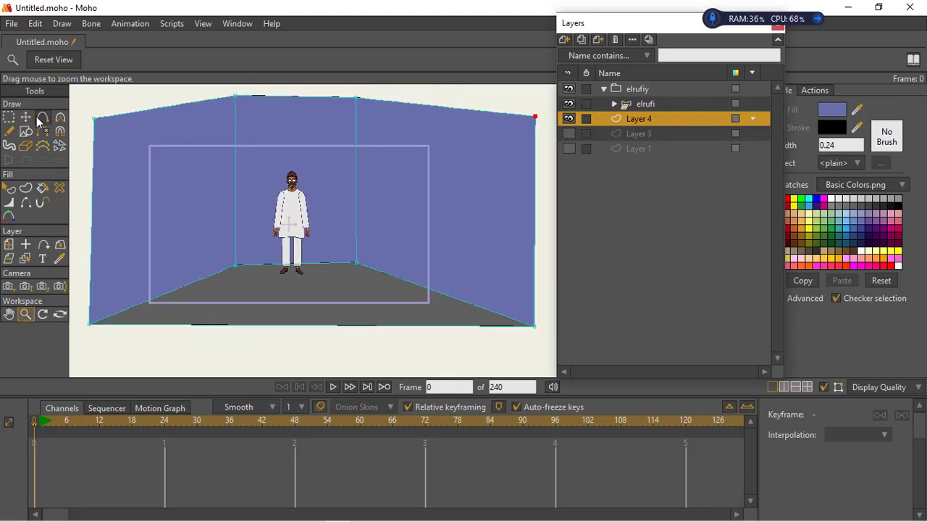
left_click(25, 116)
left_click_drag(90, 116, 83, 118)
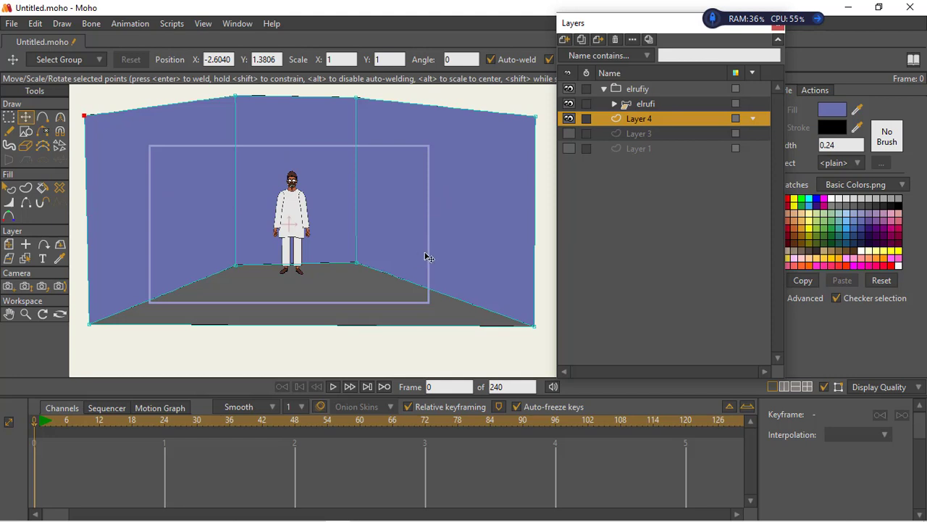
Darken the left wall's fill slightly to color 6267A6.
left_click(10, 188)
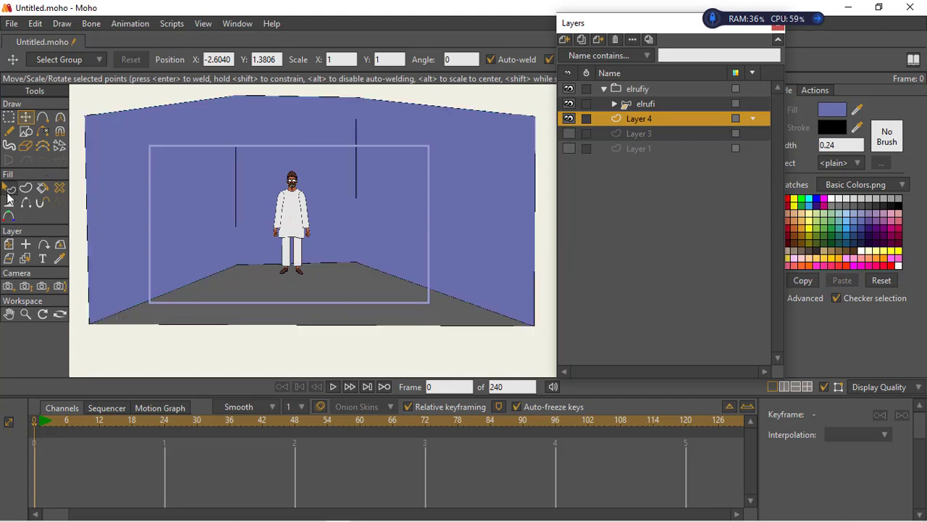
left_click(178, 194)
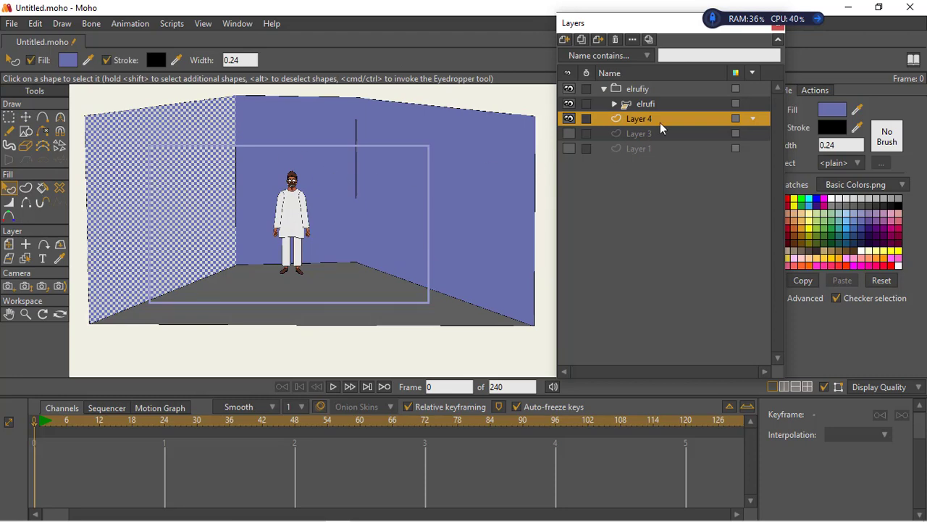
left_click(830, 109)
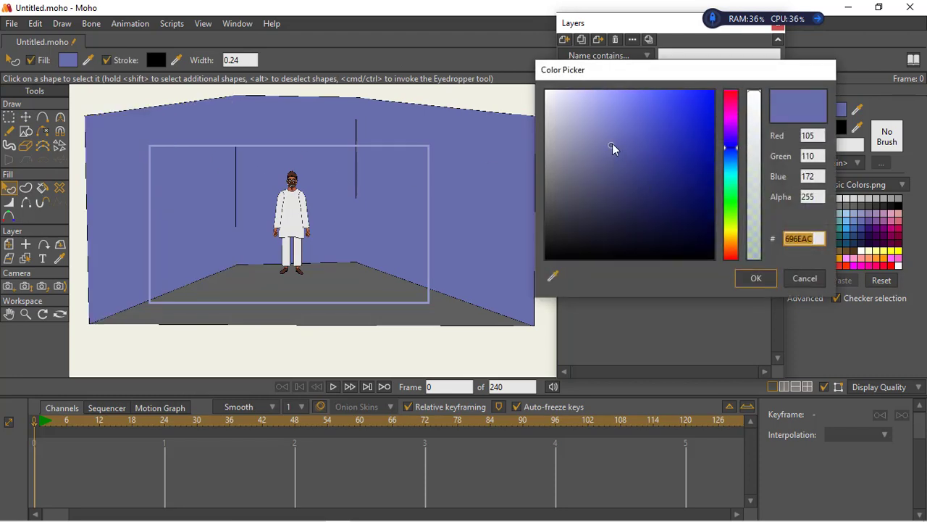
left_click_drag(612, 144, 614, 148)
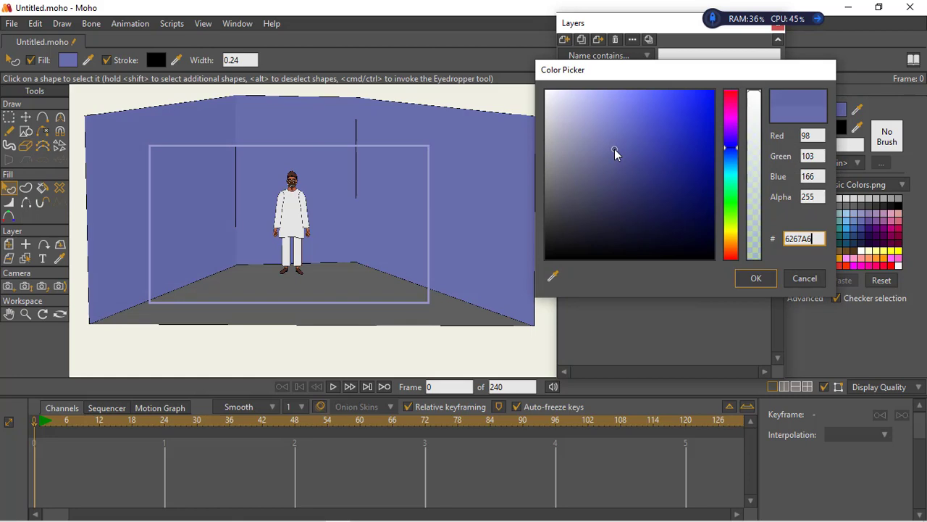
left_click(752, 278)
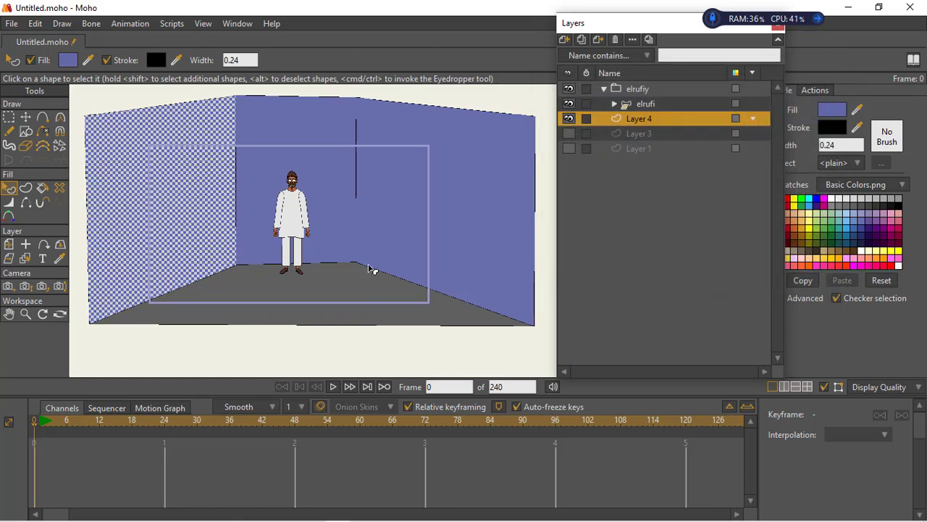
left_click(132, 97)
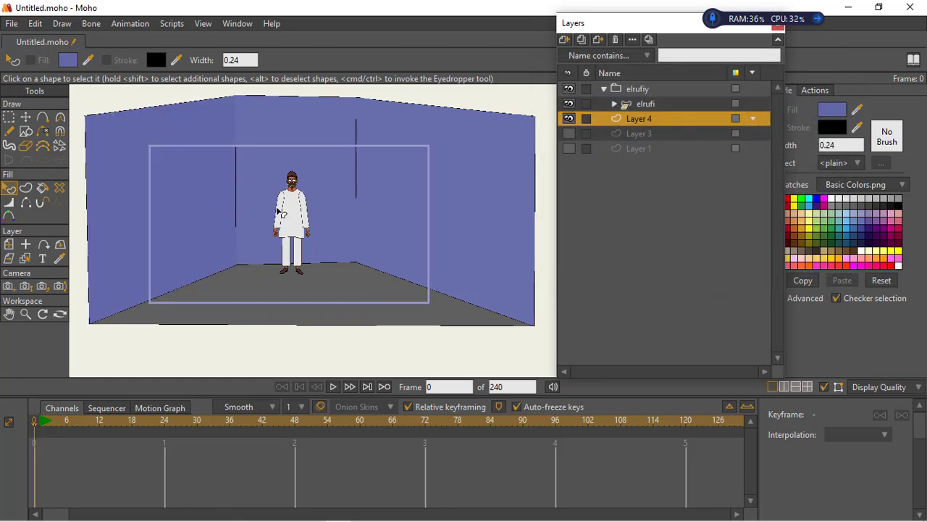
Change the right wall's fill to a lighter shade of the same blue-purple.
left_click(462, 182)
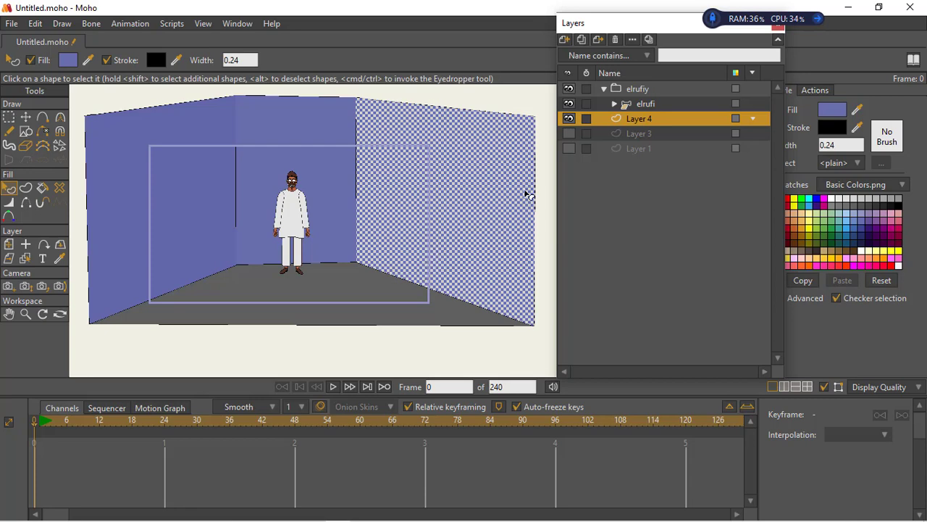
left_click(832, 110)
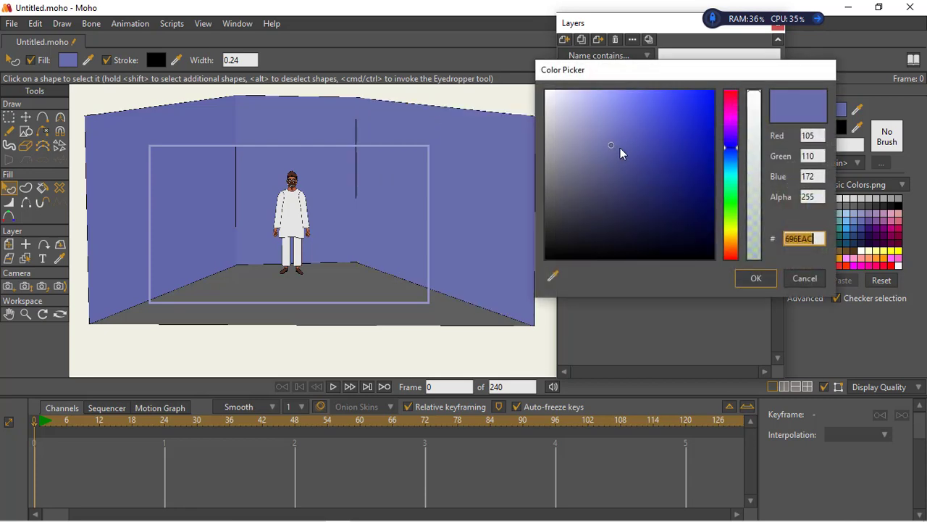
left_click_drag(609, 143, 602, 136)
left_click(757, 279)
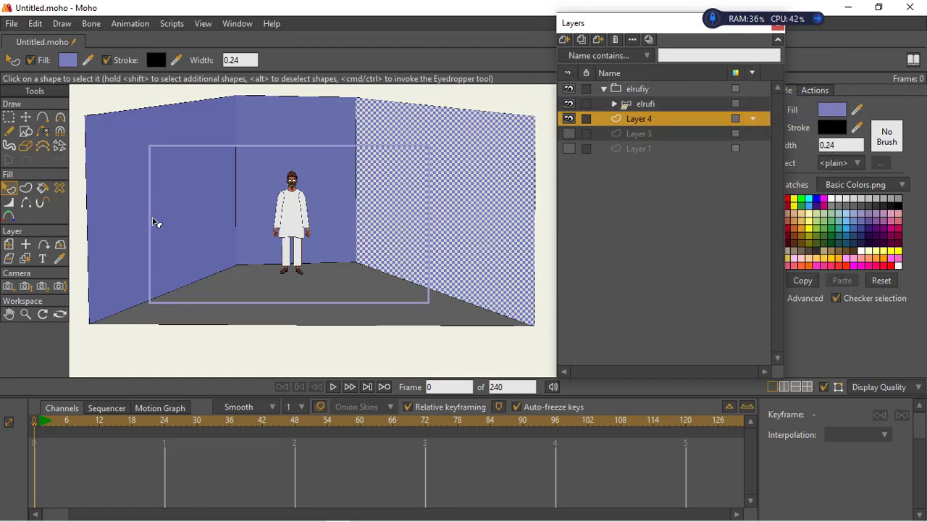
left_click(161, 96)
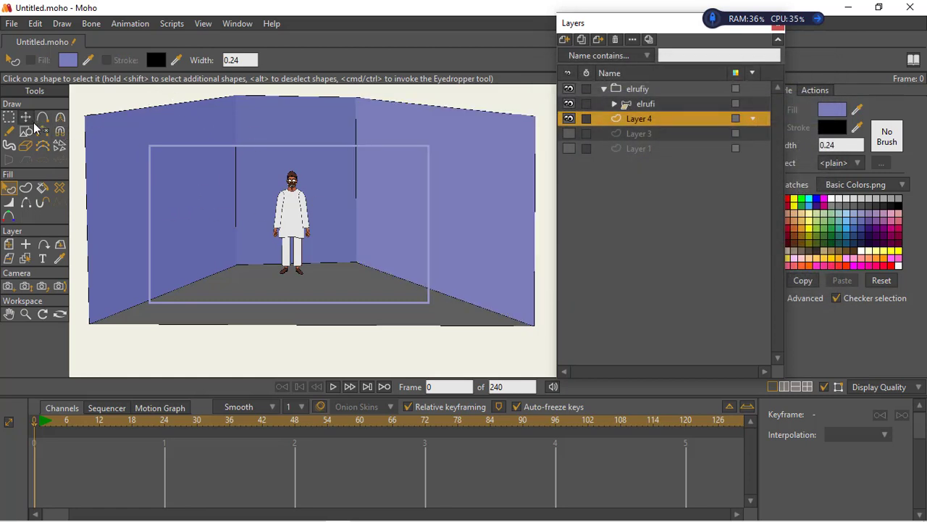
Preview the rendered frame full-screen to examine the shading of the three walls.
key("ctrl+r")
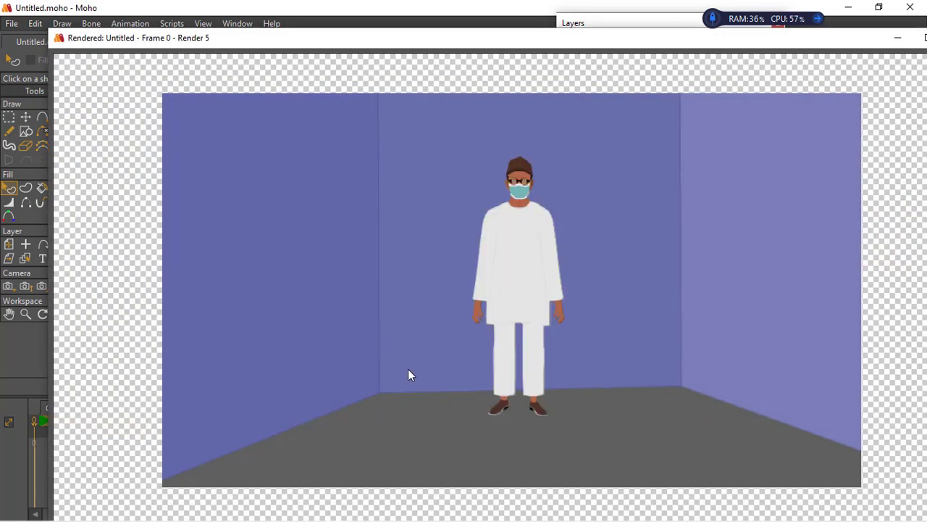
left_click(924, 38)
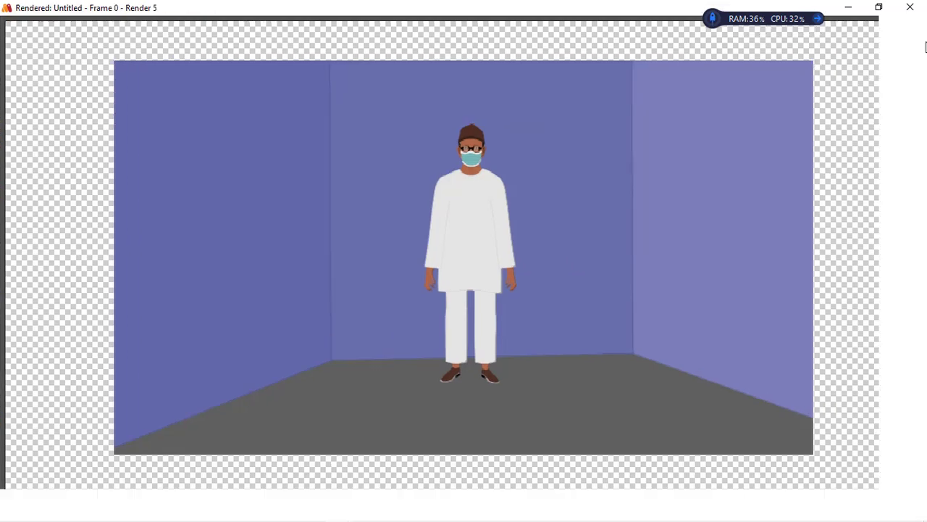
left_click(910, 7)
Set the project dimensions to 720p HDV/HDTV (1280x720).
left_click(12, 24)
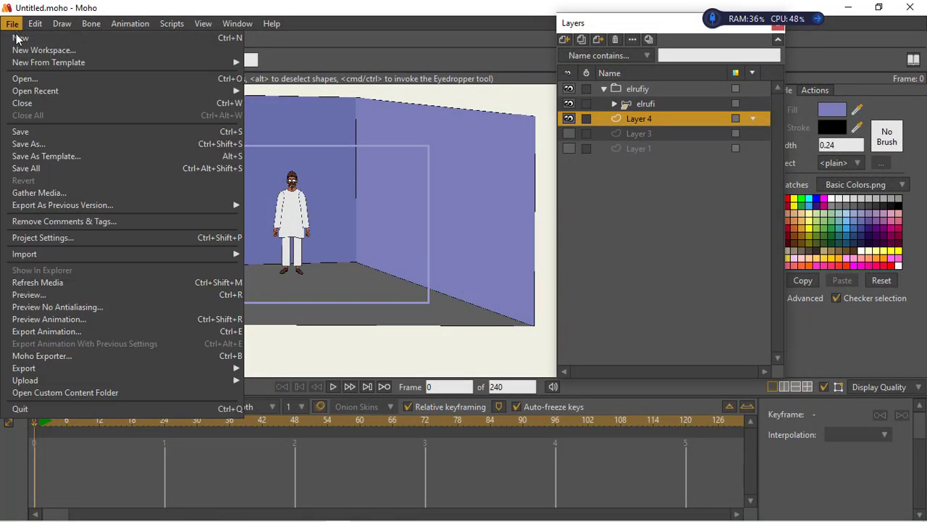
left_click(65, 237)
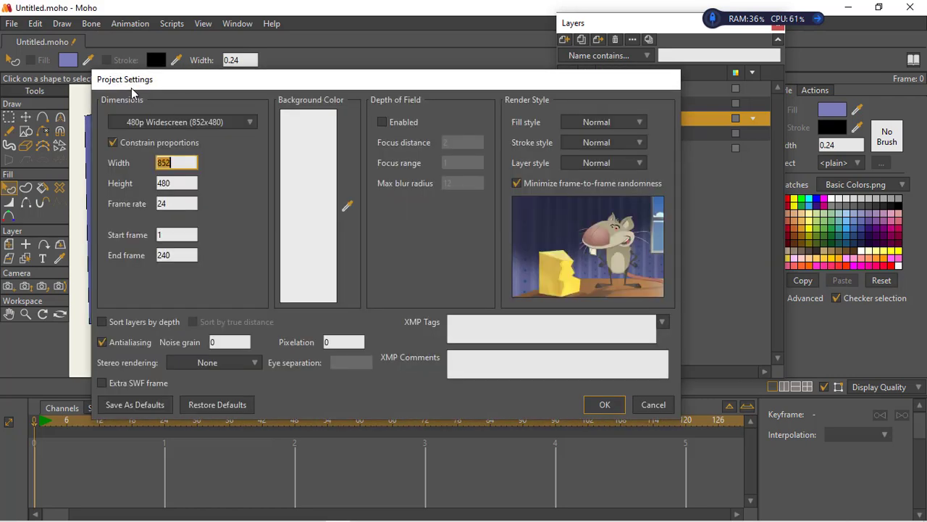
left_click(180, 122)
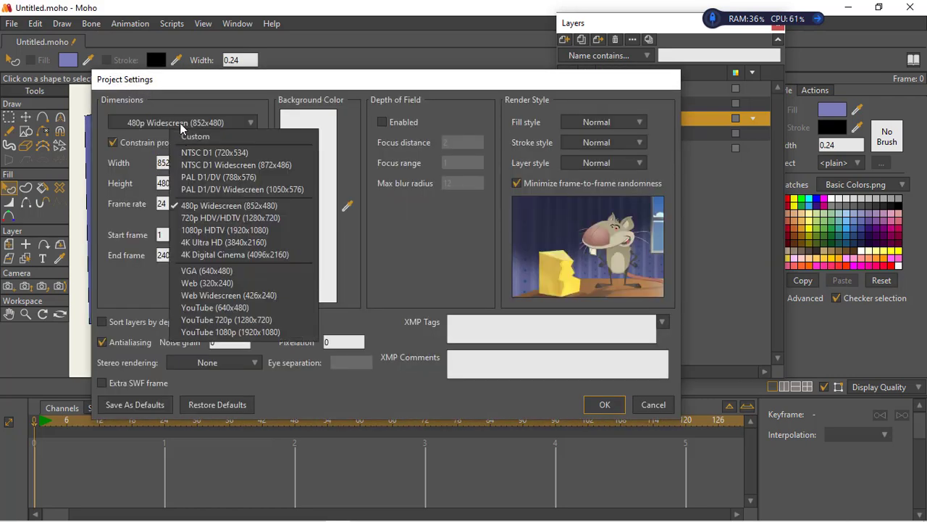
left_click(244, 219)
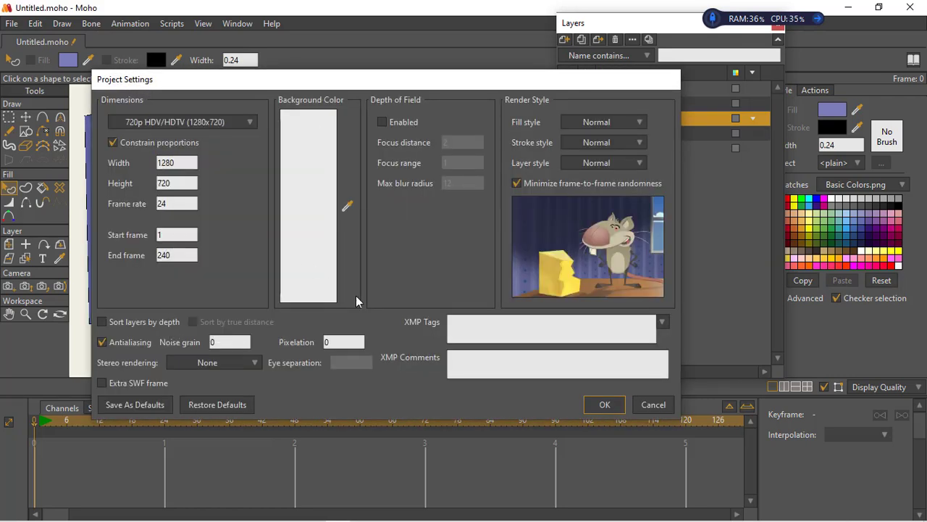
left_click(609, 405)
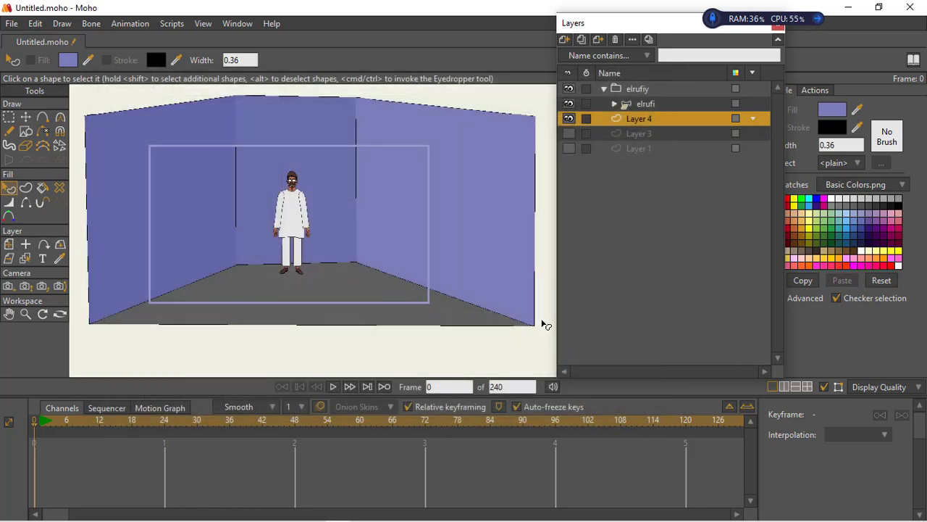
Preview the frame at the new project size, zoomed out to 78% to examine the whole room.
key("ctrl+r")
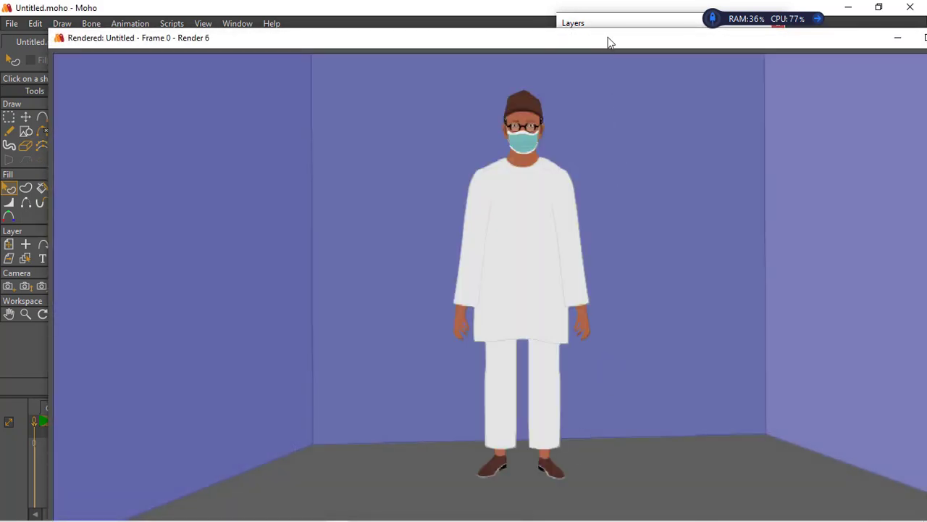
double_click(607, 37)
left_click_drag(701, 509, 685, 510)
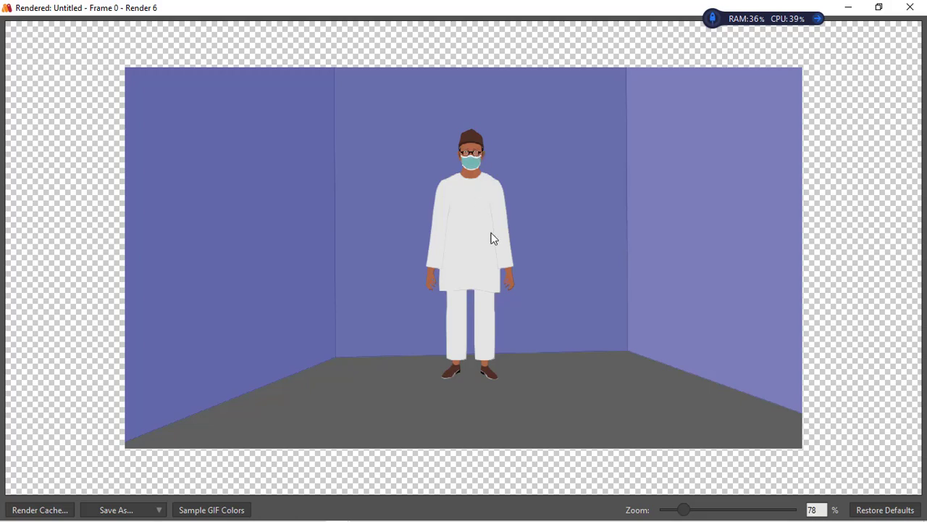
left_click(910, 7)
Move the whole character group down onto the floor at about X -0.01, Y 3.02, scale it to about 0.122, and preview the frame.
left_click(631, 104)
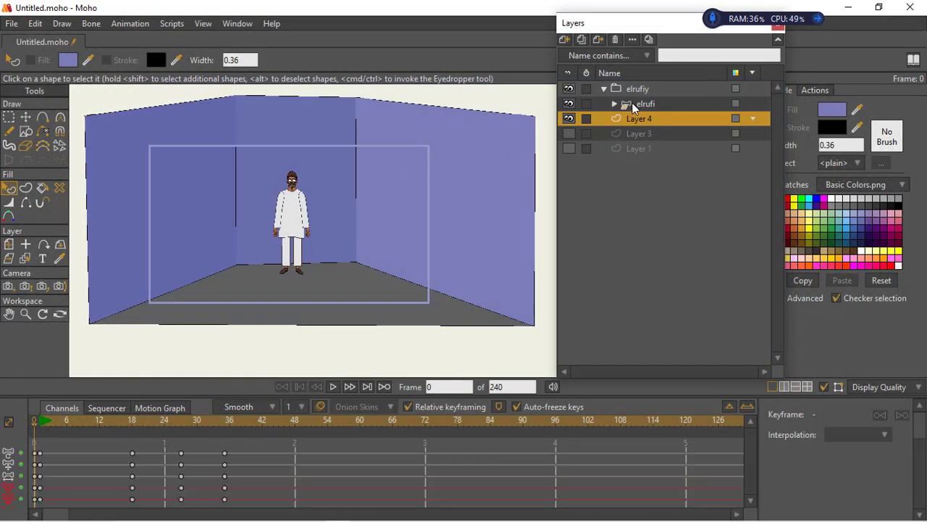
key("m")
left_click(310, 194)
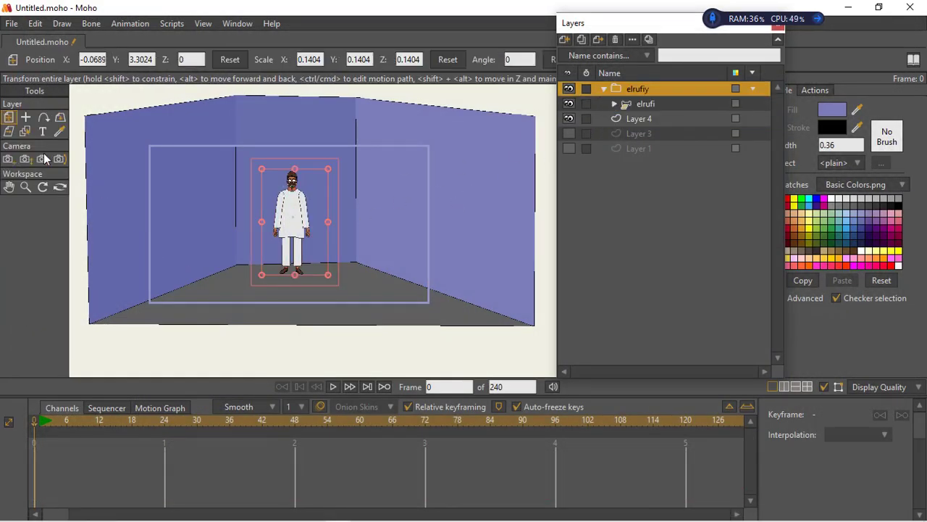
left_click_drag(310, 194, 297, 235)
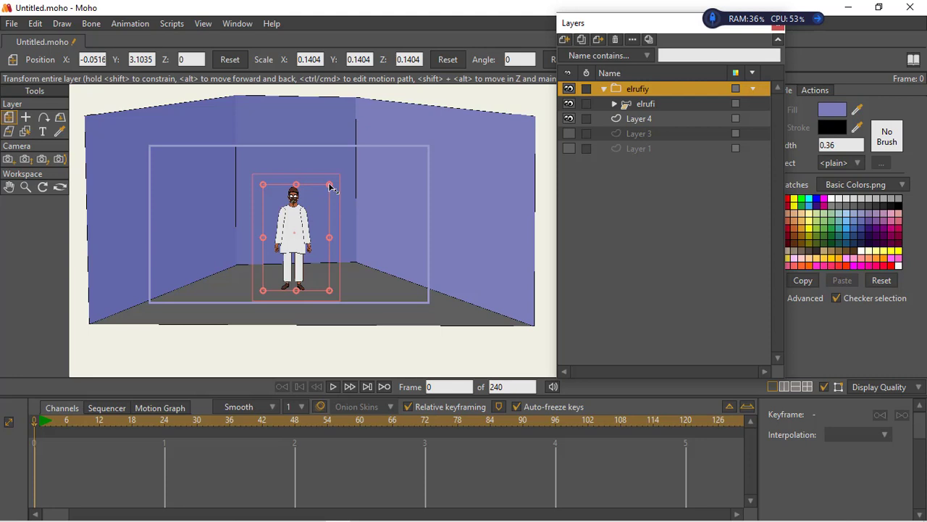
left_click_drag(329, 184, 323, 203)
left_click_drag(302, 239, 310, 250)
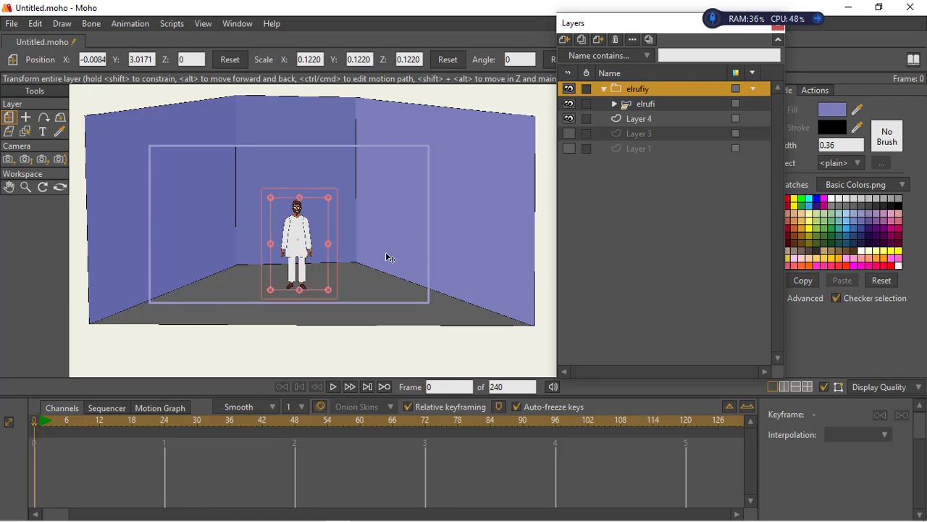
key("ctrl+r")
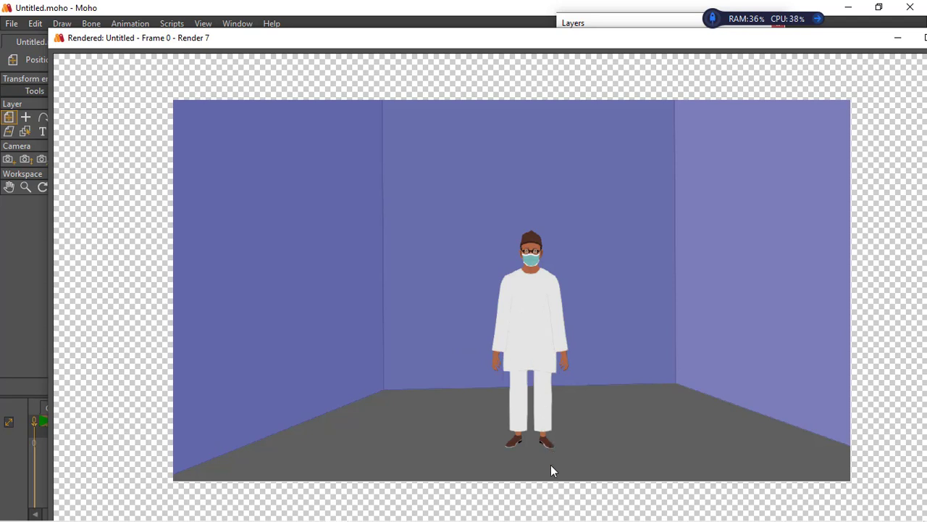
Zoom out in the fight scean 1.moho project to examine the whole outdoor background around both fighters.
left_click(924, 38)
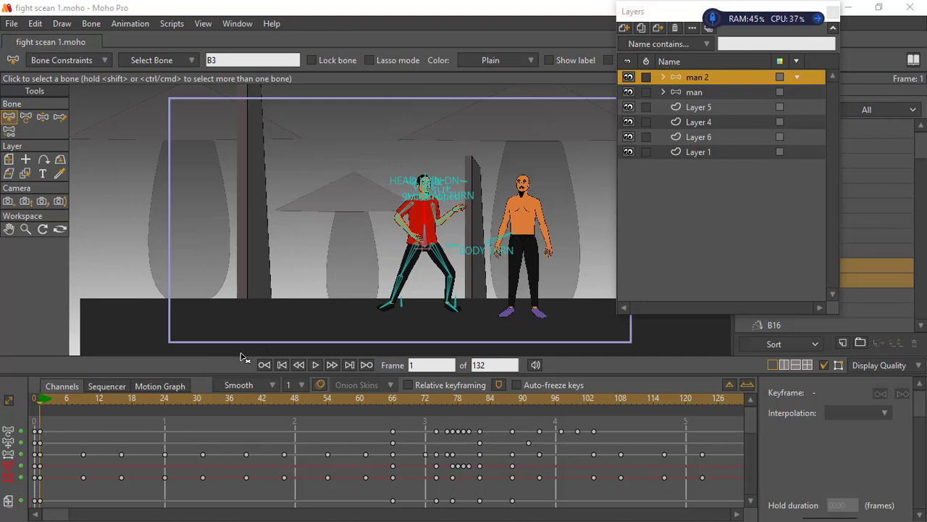
left_click(27, 230)
left_click_drag(391, 223, 290, 209)
left_click_drag(324, 233, 366, 247)
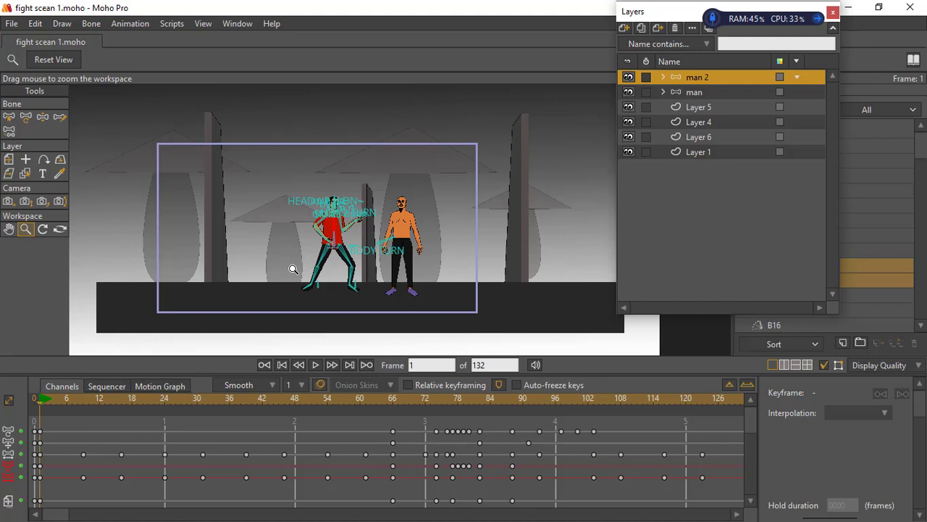
left_click_drag(311, 247, 308, 210)
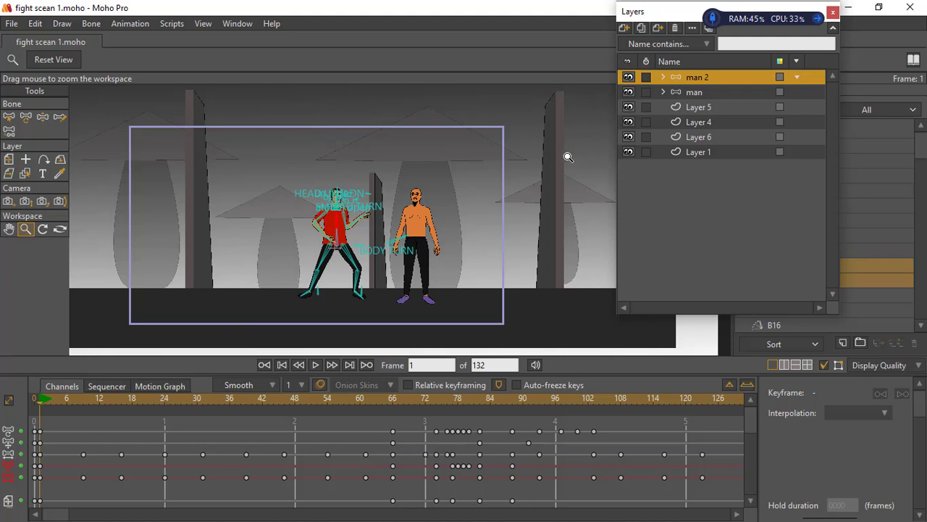
Hide the man 2 and man layers plus Layers 5, 4 and 6, to examine the gradient backdrop of Layer 1 alone.
left_click(628, 77)
left_click(628, 92)
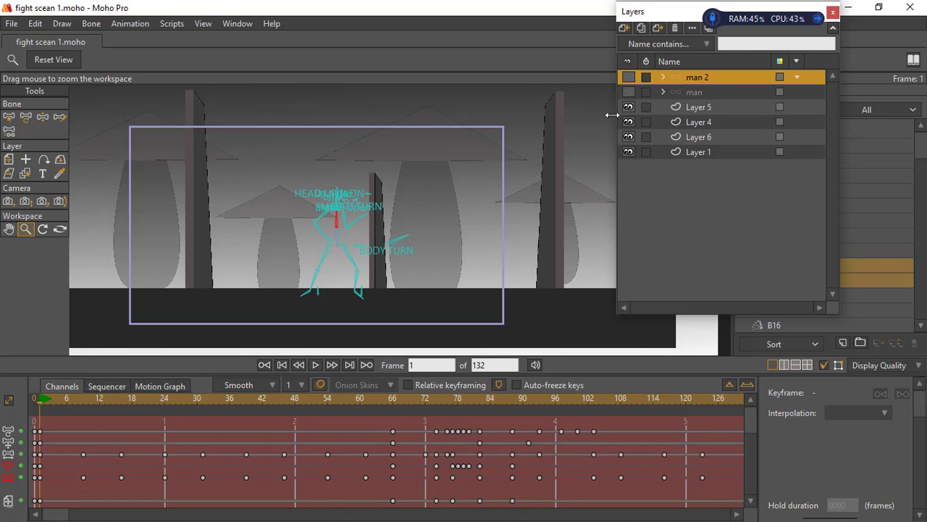
left_click_drag(390, 233, 437, 234)
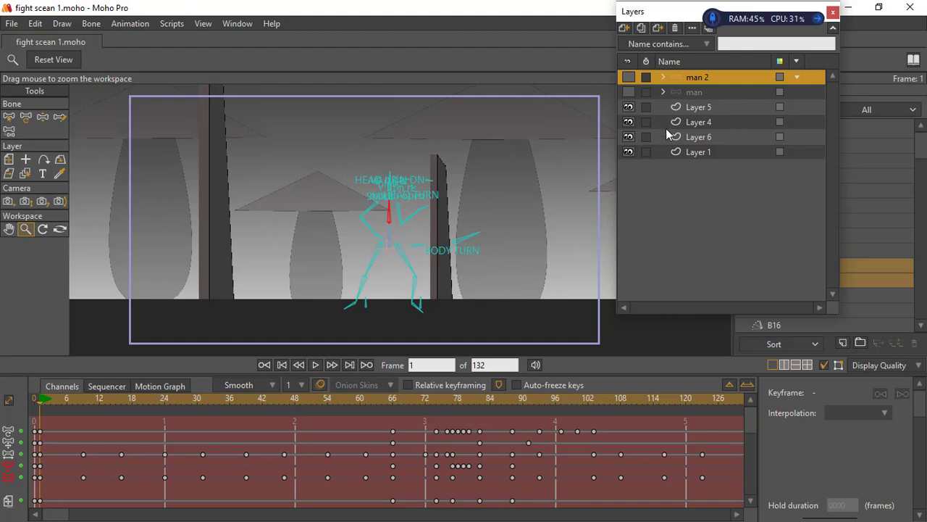
left_click(697, 154)
scroll(490, 252, "down", 5)
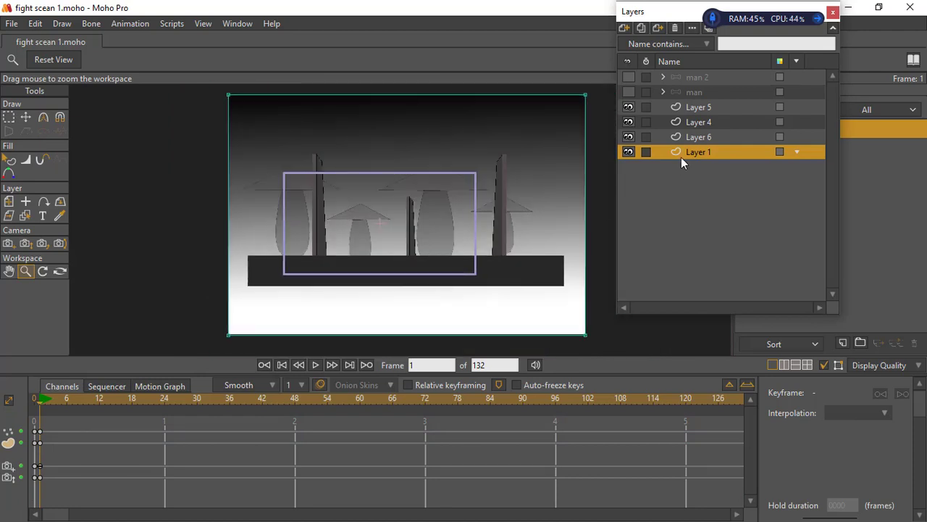
left_click_drag(628, 107, 628, 137)
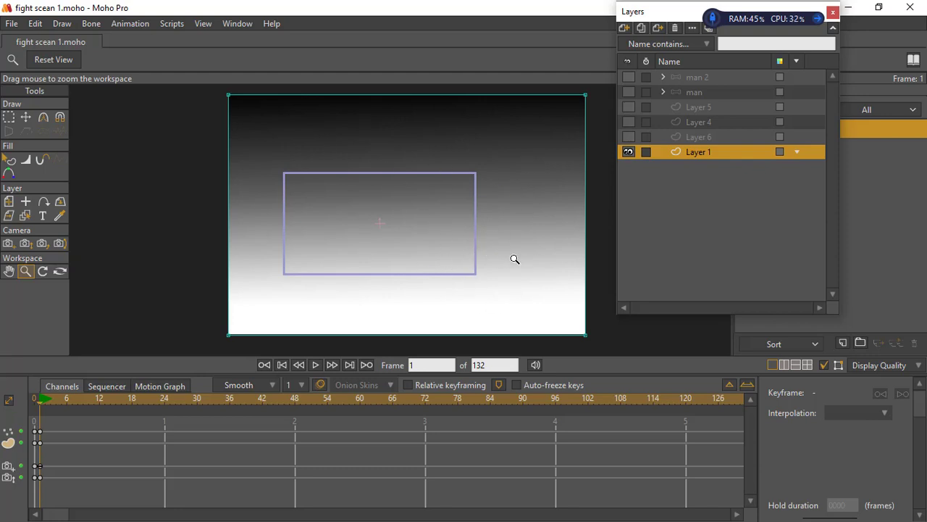
left_click_drag(530, 257, 460, 265)
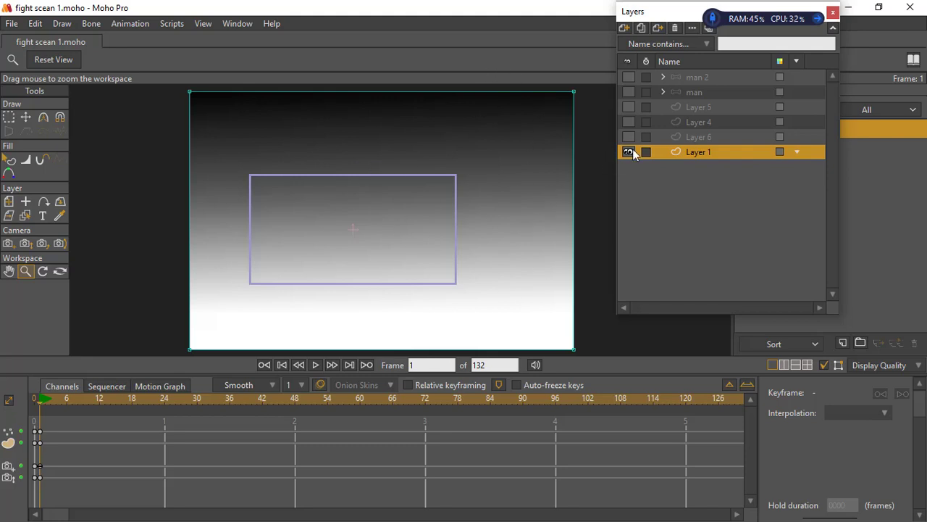
Toggle the visibility of Layer 1 and show Layer 6, Layer 4, Layer 5 and man one by one to examine the scene's build-up.
left_click(628, 151)
left_click(628, 151)
left_click(628, 150)
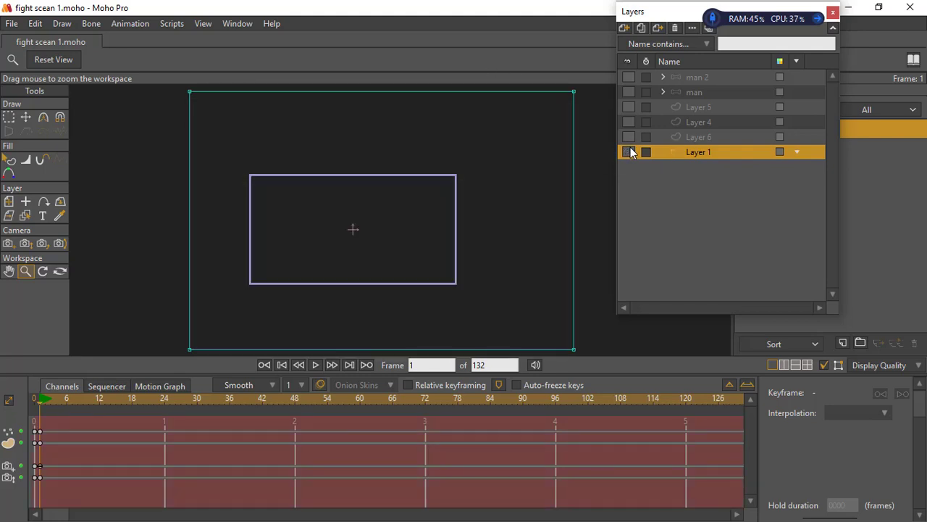
left_click(629, 150)
left_click(628, 137)
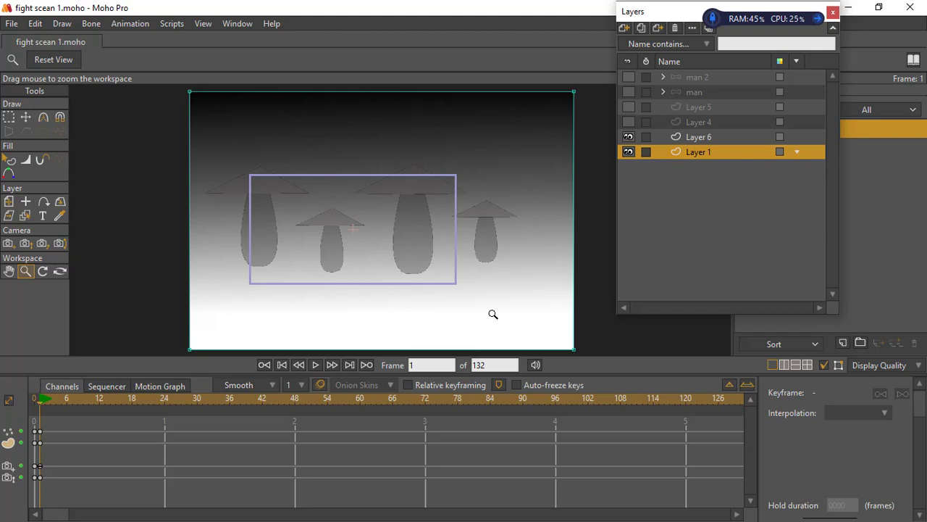
left_click_drag(492, 315, 423, 247)
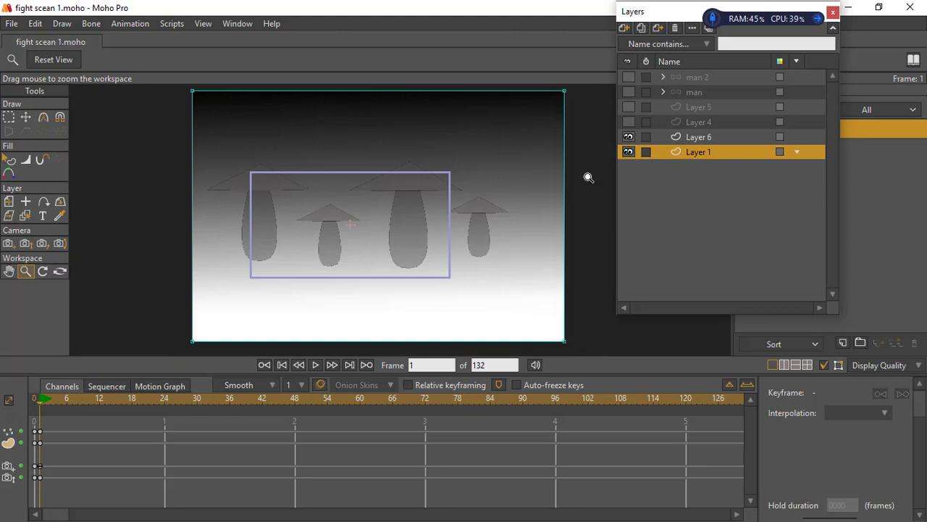
left_click(628, 122)
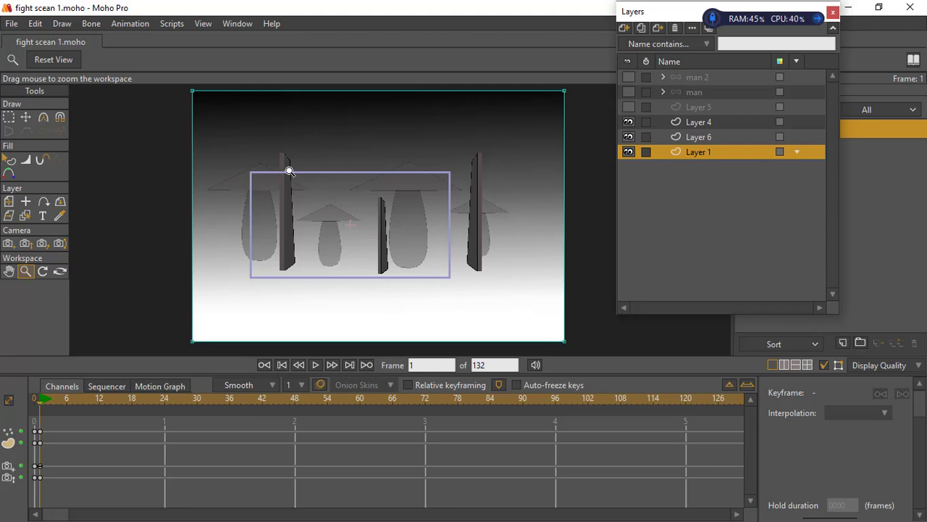
left_click(628, 108)
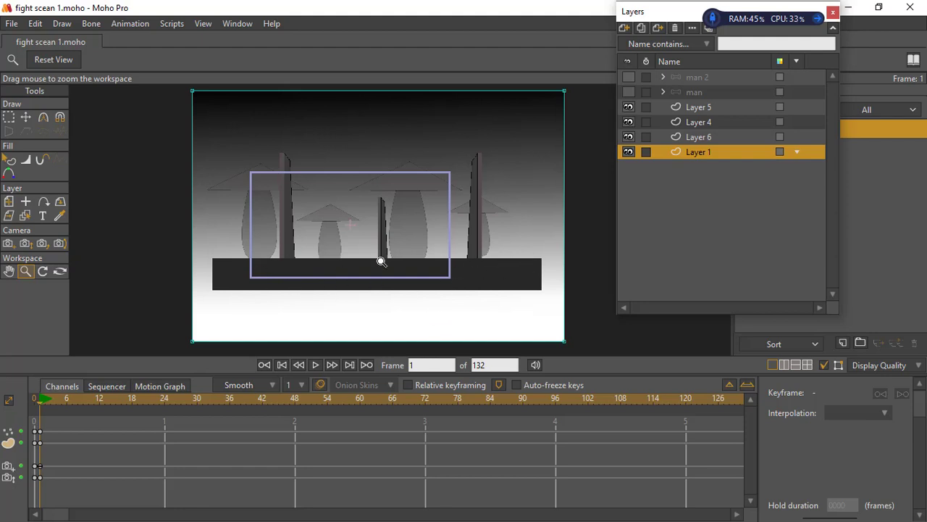
left_click(628, 92)
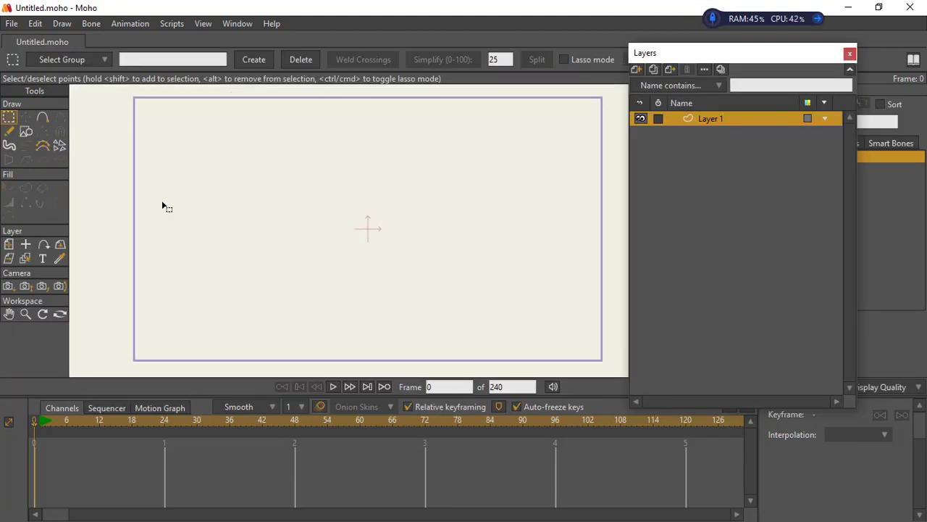
Draw a filled rectangle around the project frame on Layer 1 of the empty Untitled.moho project, extending past the frame on every side.
left_click(26, 131)
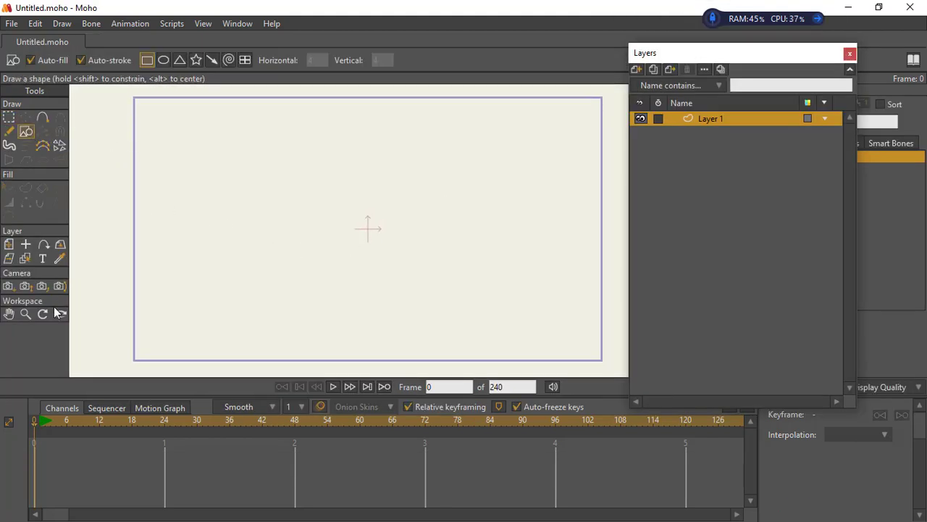
left_click(26, 313)
scroll(229, 245, "down", 3)
scroll(287, 234, "down", 1)
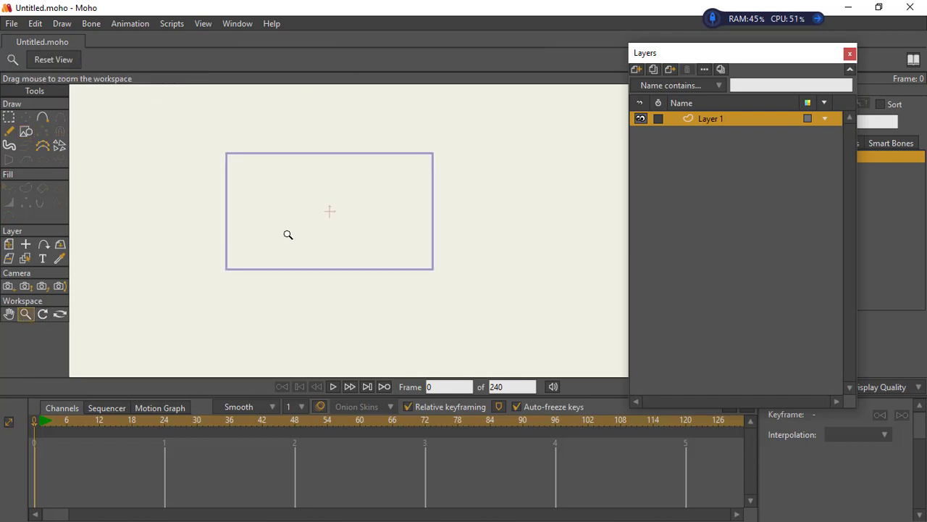
left_click_drag(390, 261, 417, 275)
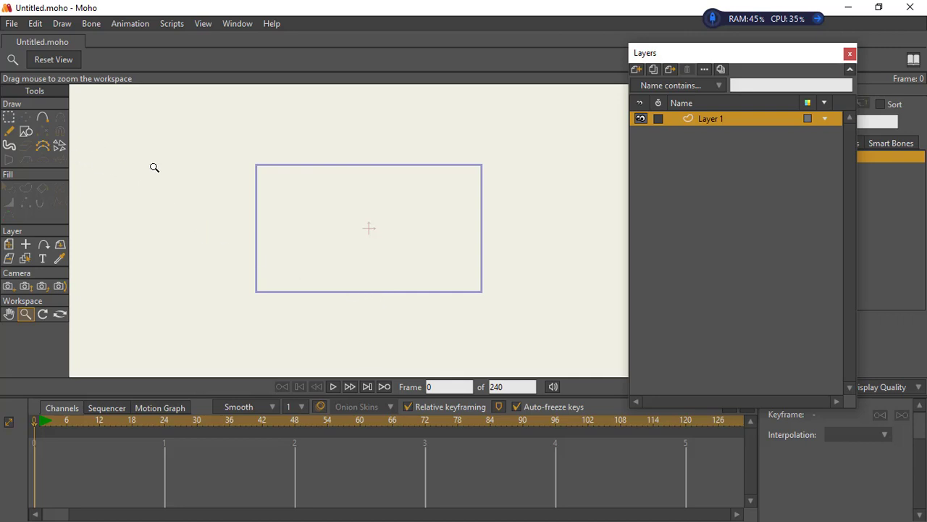
left_click_drag(350, 244, 381, 249)
left_click(25, 131)
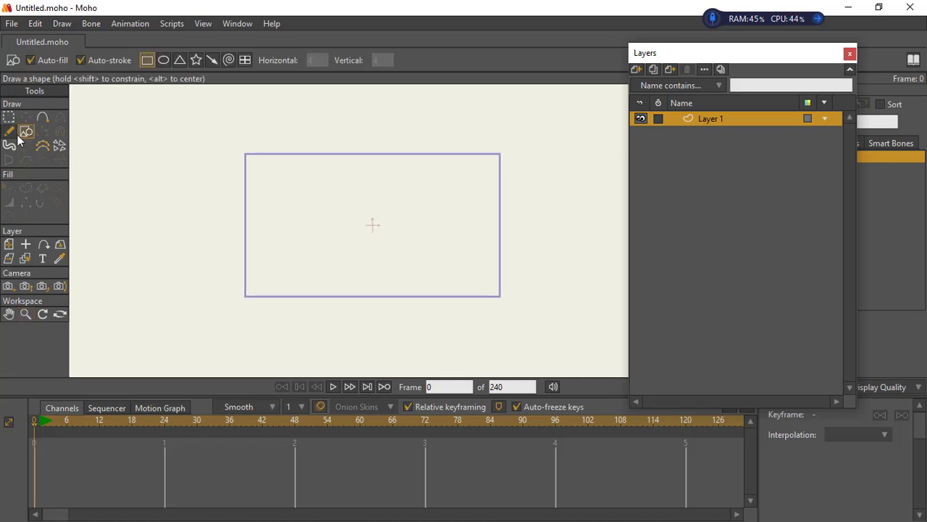
mouse_move(198, 128)
left_mouse_down()
mouse_move(499, 288)
mouse_move(555, 328)
left_mouse_up()
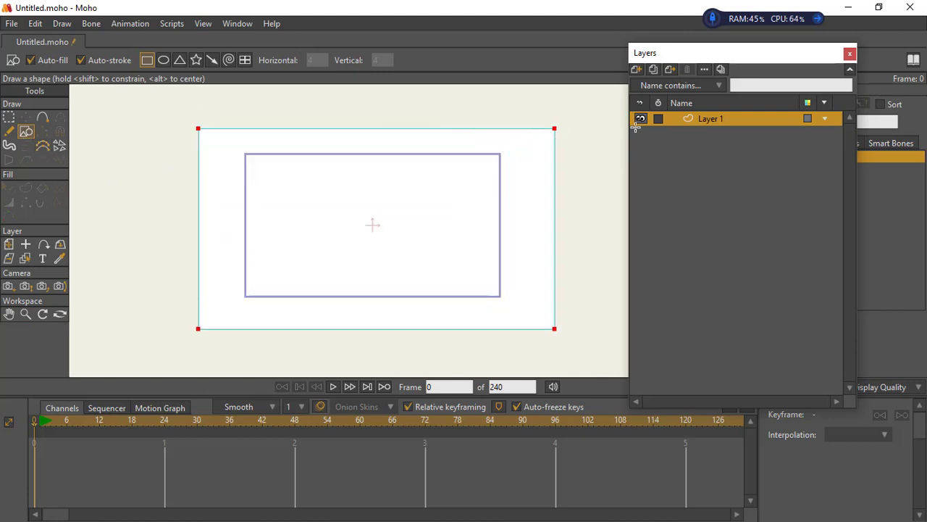
Rename Layer 1 as bkg.
left_click(825, 119)
type("bk")
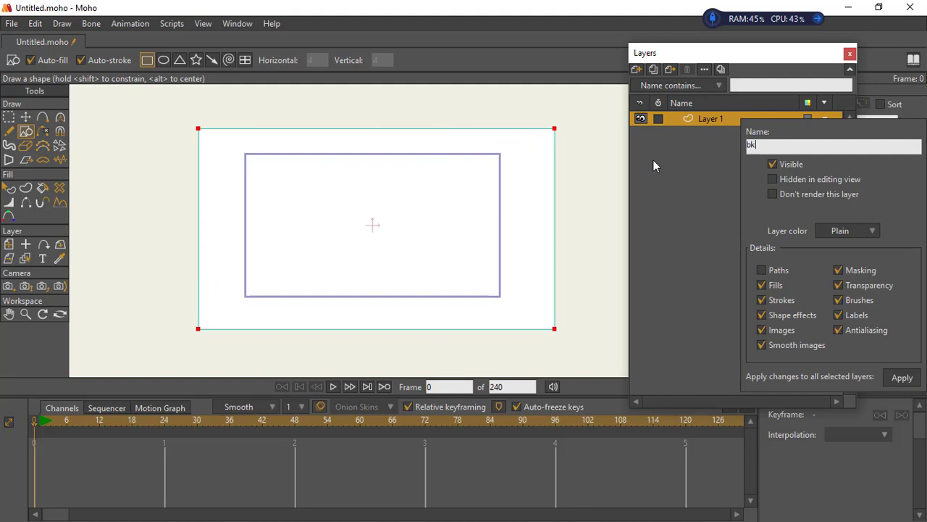
type("g")
key("Return")
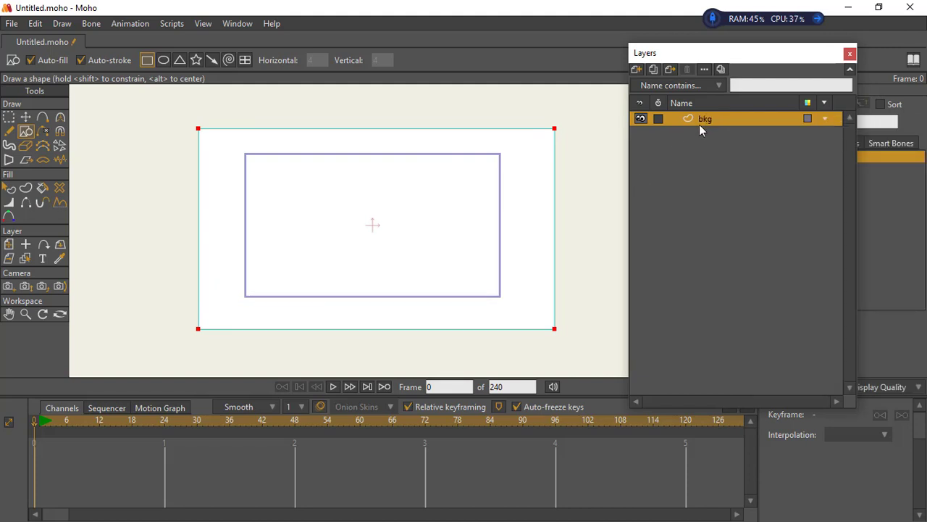
Choose a light blue fill colour and create a shape with it from the background rectangle.
left_click_drag(704, 63, 613, 44)
left_click(783, 89)
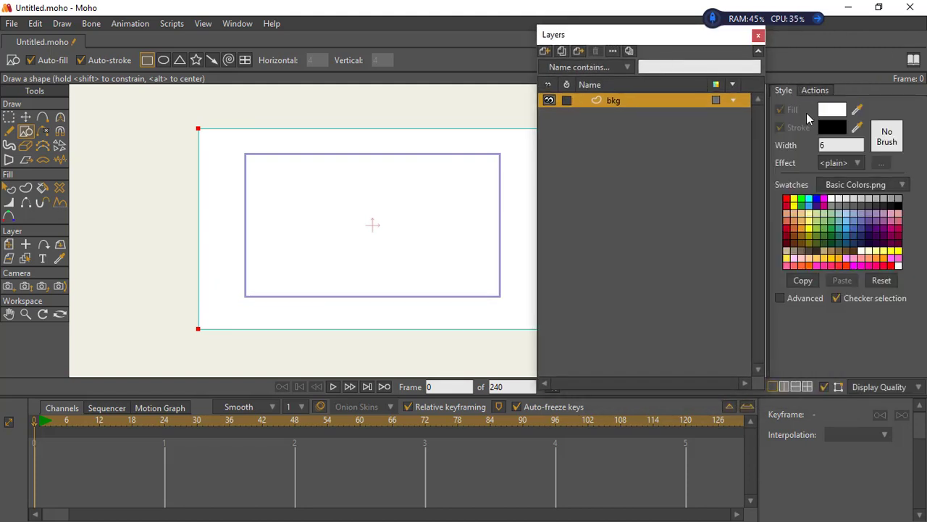
left_click(809, 207)
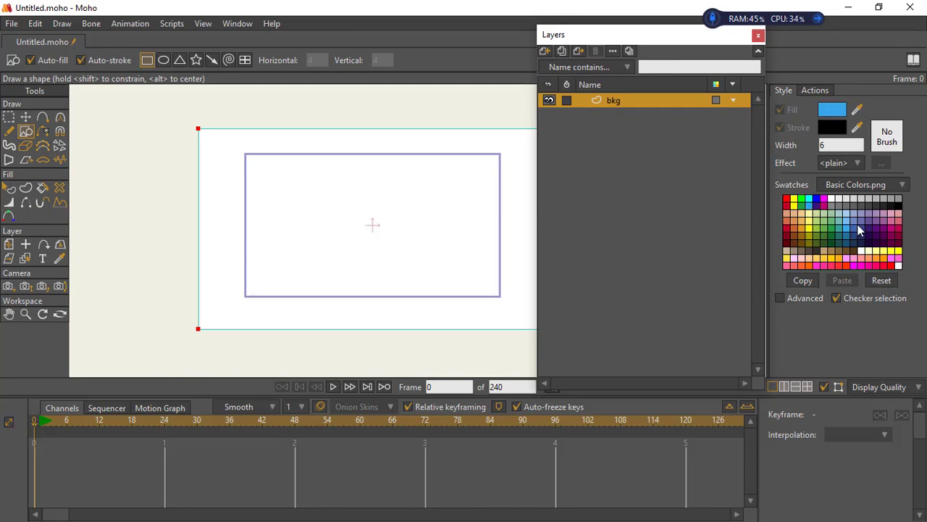
left_click(846, 217)
left_click(25, 187)
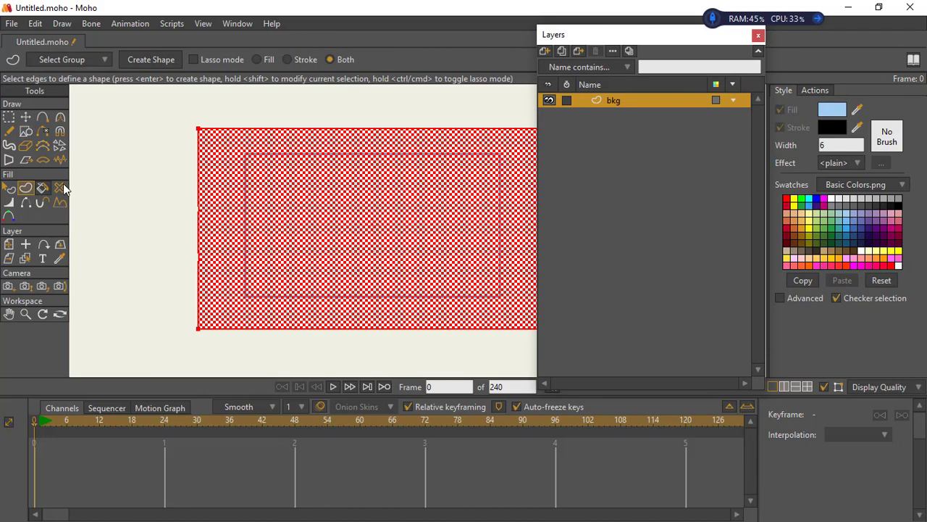
left_click(153, 58)
Set the fill effect to a linear Gradient and create the background rectangle's shape again with that effect.
left_click(857, 163)
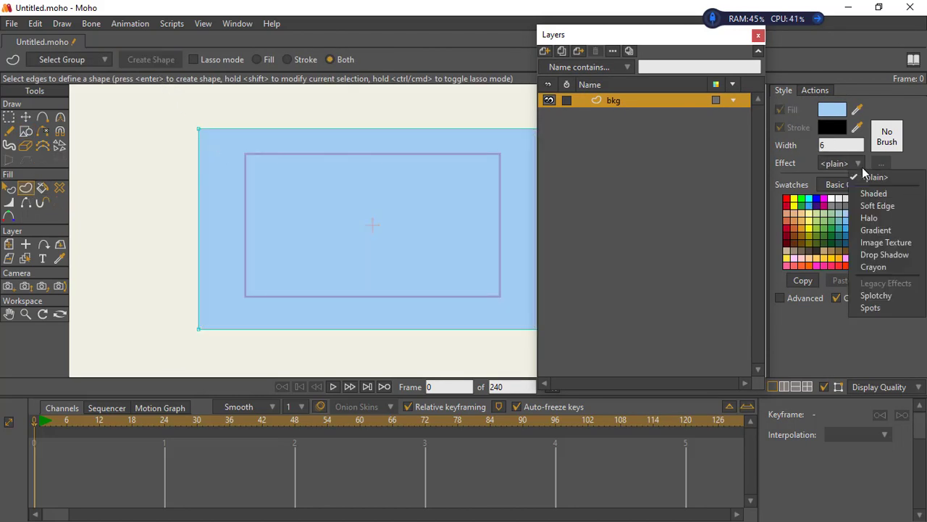
left_click(881, 229)
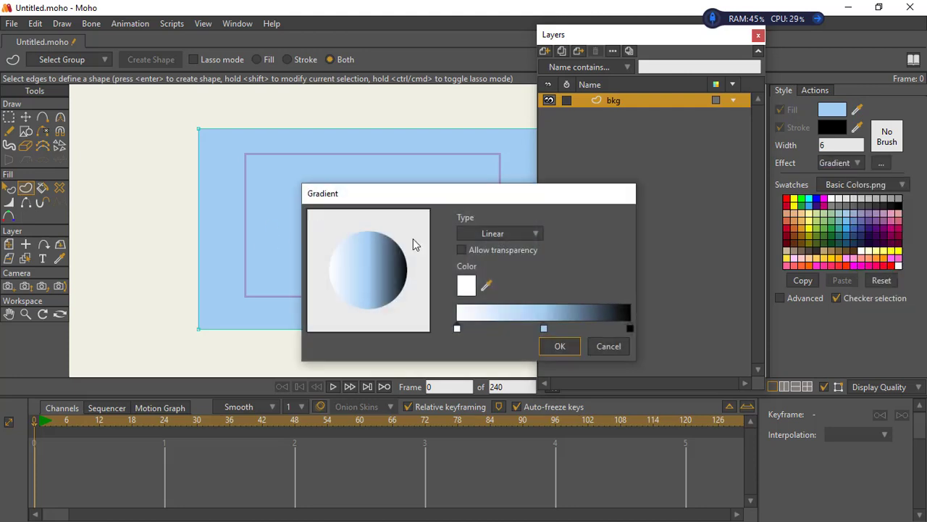
left_click(559, 346)
left_click(8, 187)
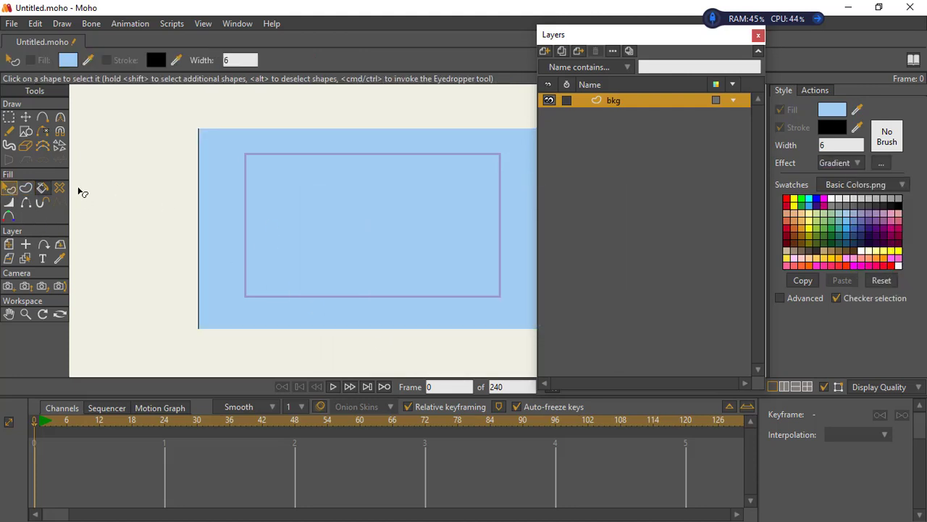
left_click(26, 314)
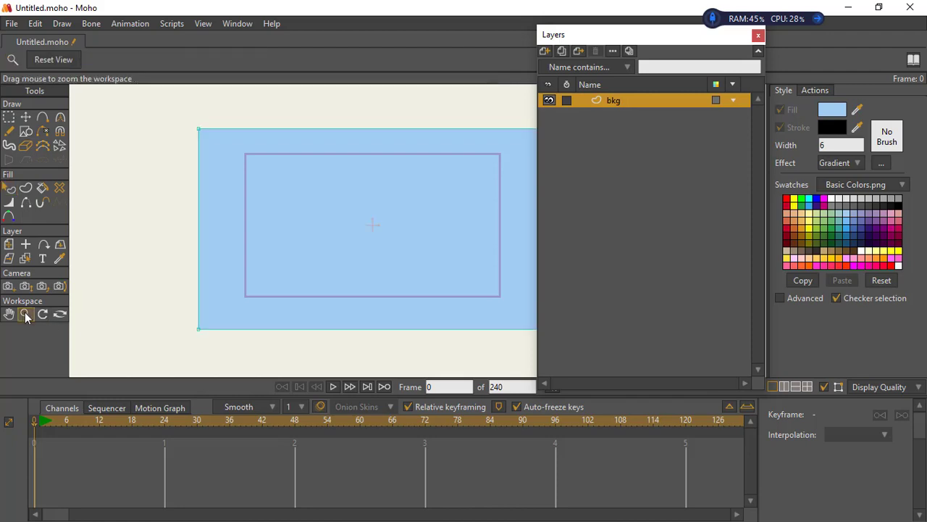
left_click_drag(393, 286, 112, 216)
left_click(26, 202)
left_click(25, 187)
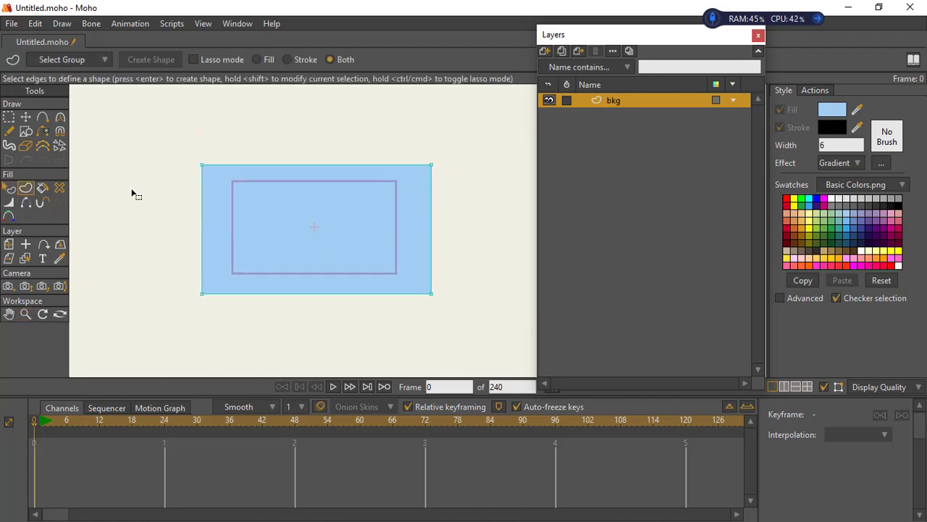
key("ctrl+a")
left_click(154, 61)
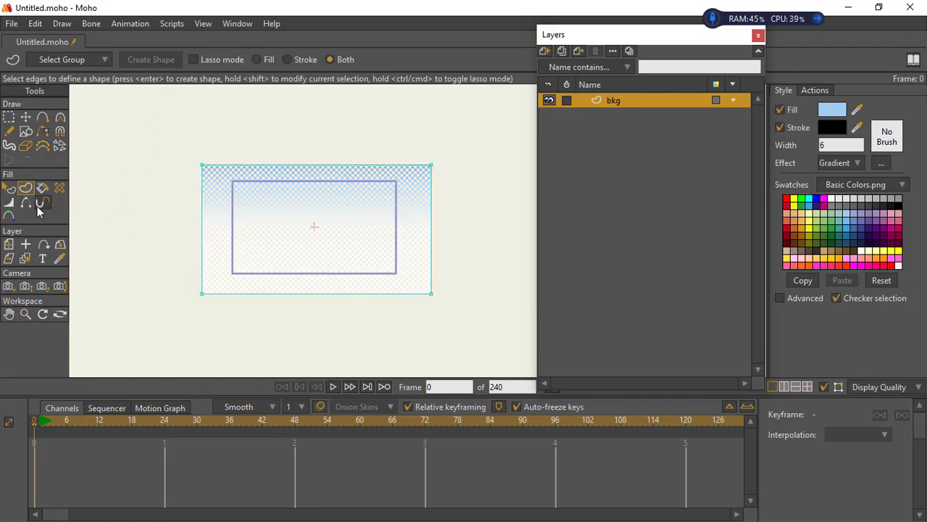
Stretch the gradient's handles vertically past both rectangle edges so it fades from darker blue at the top to near white at the bottom.
left_click(10, 203)
left_click(9, 188)
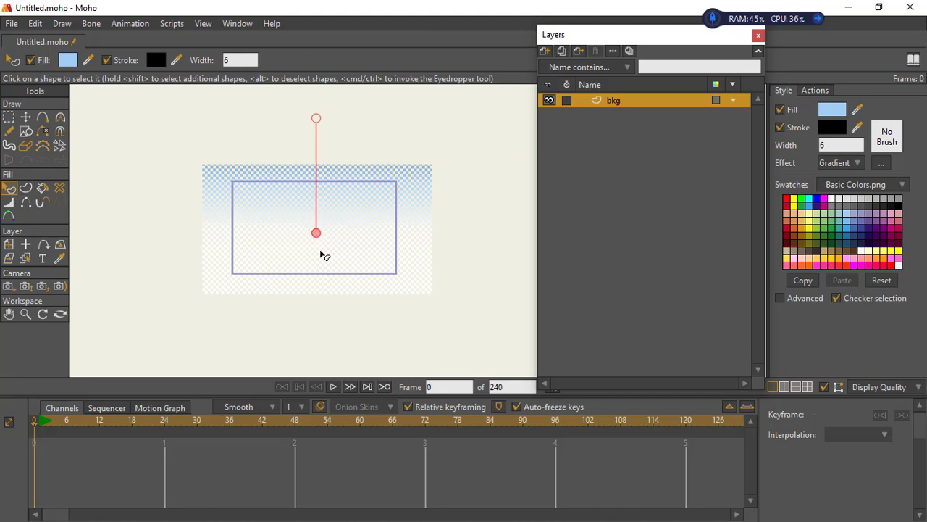
left_click_drag(323, 254, 323, 287)
left_click_drag(322, 171, 320, 103)
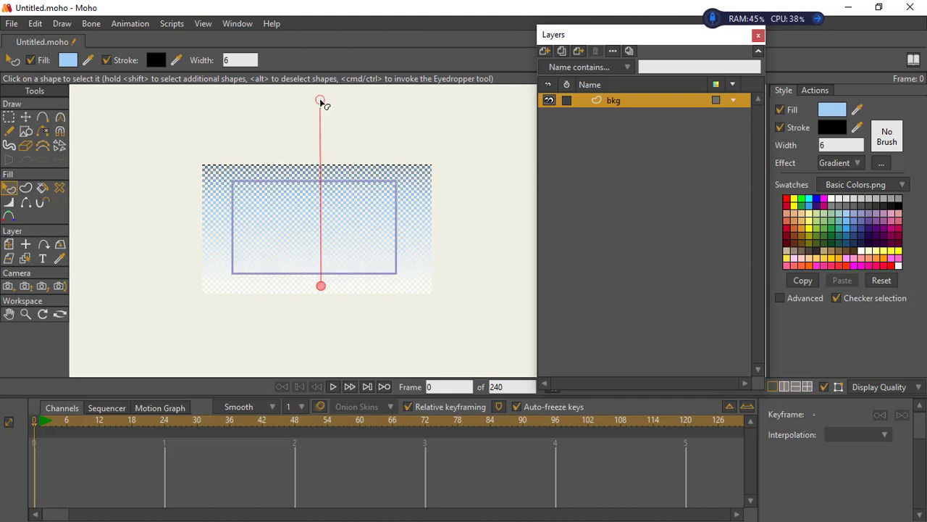
left_click_drag(324, 297, 323, 319)
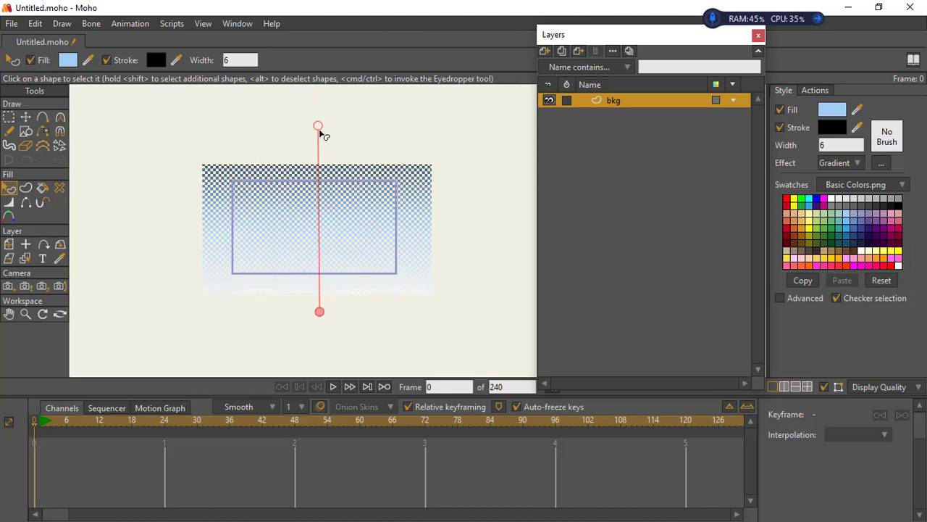
left_click_drag(320, 128, 321, 93)
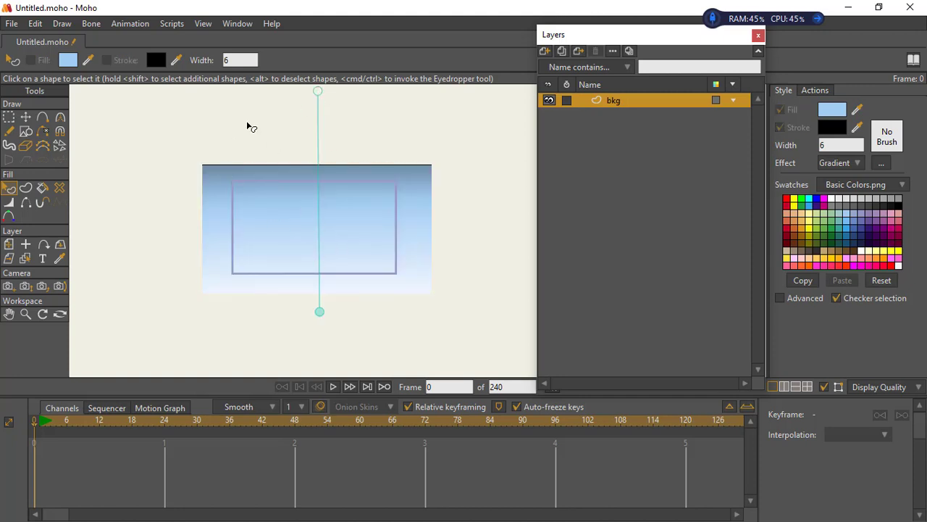
left_click_drag(319, 87, 321, 74)
key("g")
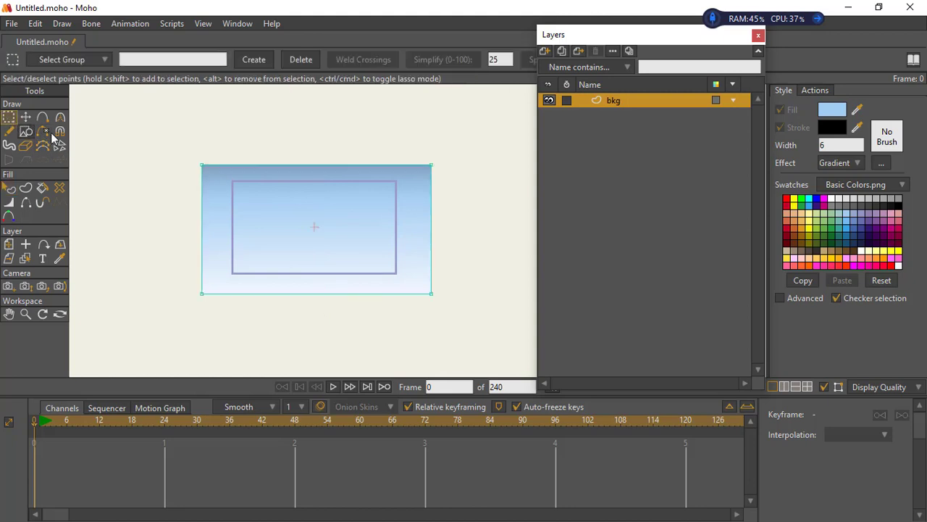
Add a new vector layer above bkg and draw a tall, narrow building rectangle near the sky's left edge.
left_click(545, 51)
left_click(561, 69)
left_click(597, 102)
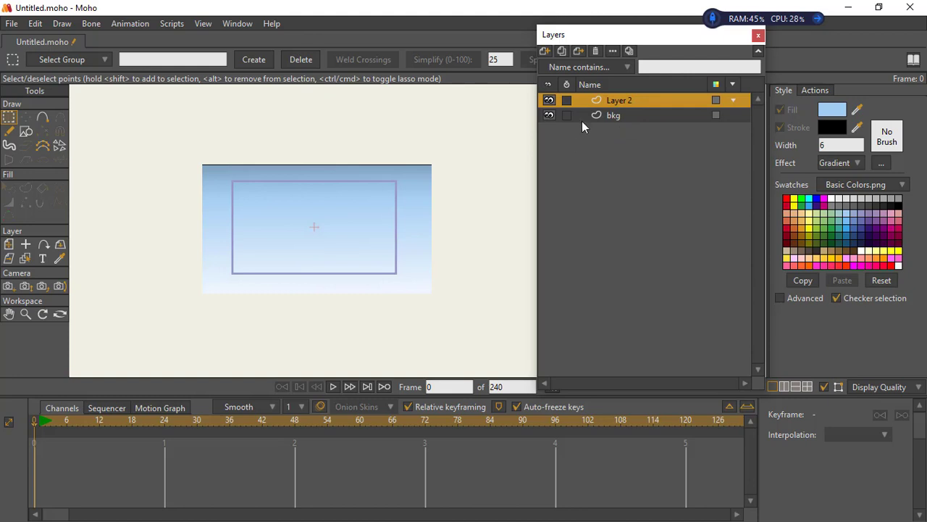
left_click(25, 131)
mouse_move(219, 181)
left_mouse_down()
mouse_move(282, 254)
mouse_move(261, 261)
mouse_move(252, 283)
left_mouse_up()
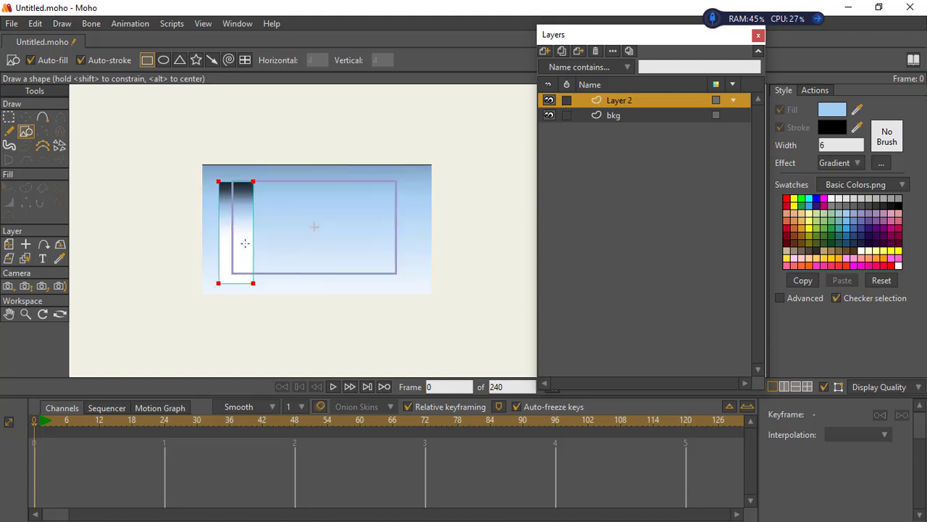
Set the fill effect to plain, choose a brownish orange fill and create the building rectangle's shape with it.
left_click(841, 163)
left_click(843, 176)
left_click(25, 188)
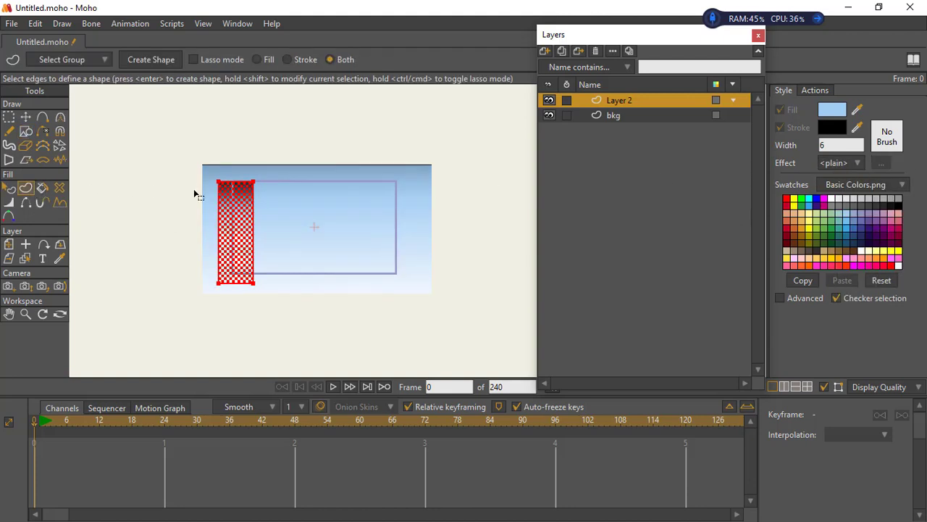
left_click(879, 207)
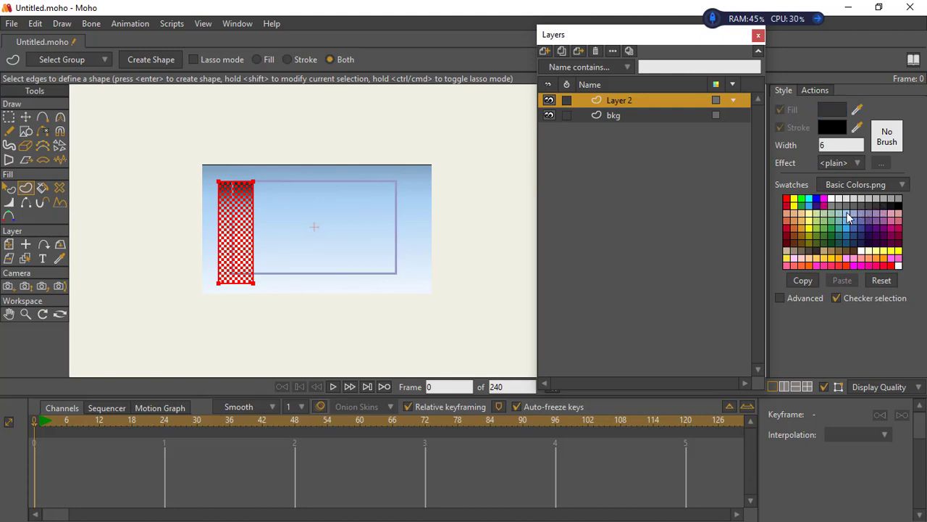
left_click(794, 216)
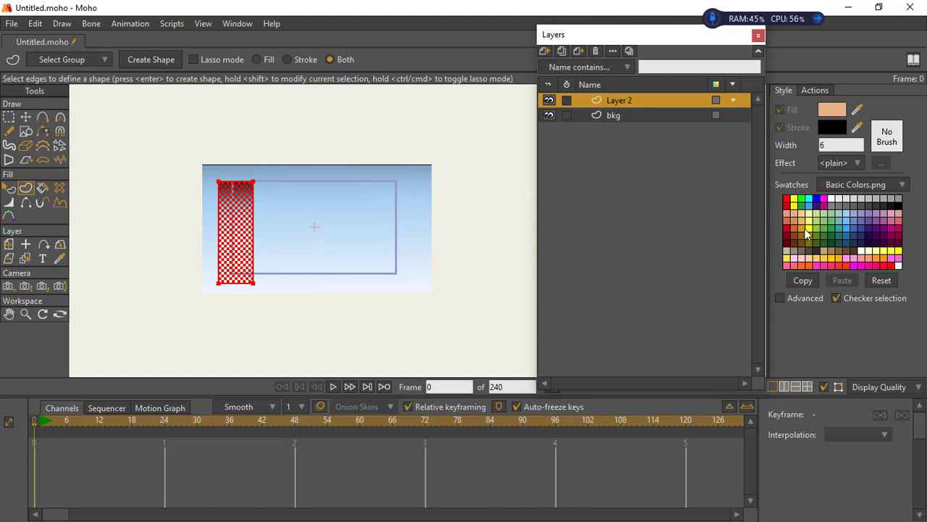
left_click(798, 228)
left_click(134, 62)
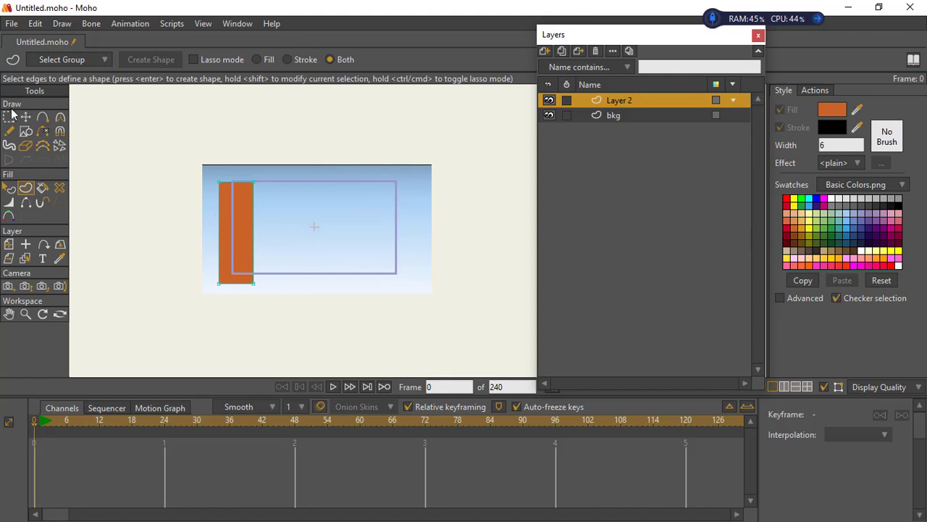
left_click(43, 116)
left_click_drag(206, 170, 261, 300)
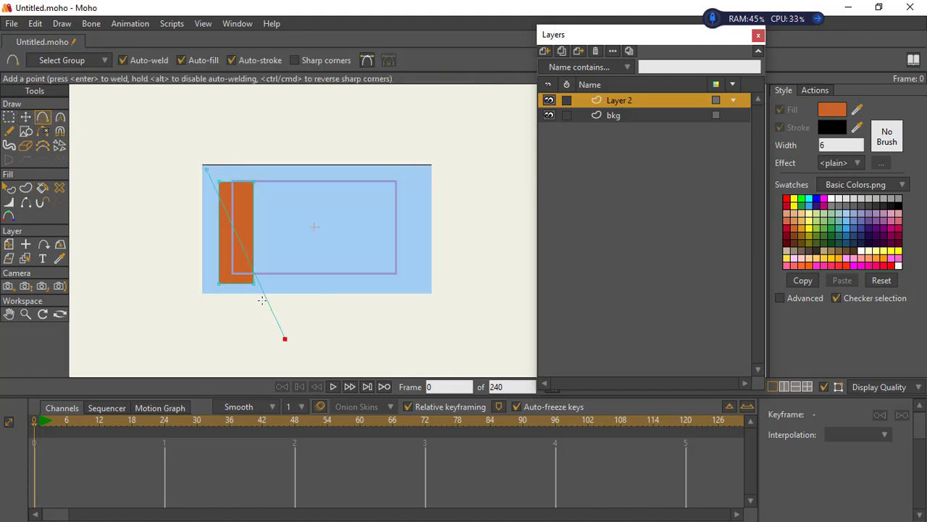
key("ctrl+z")
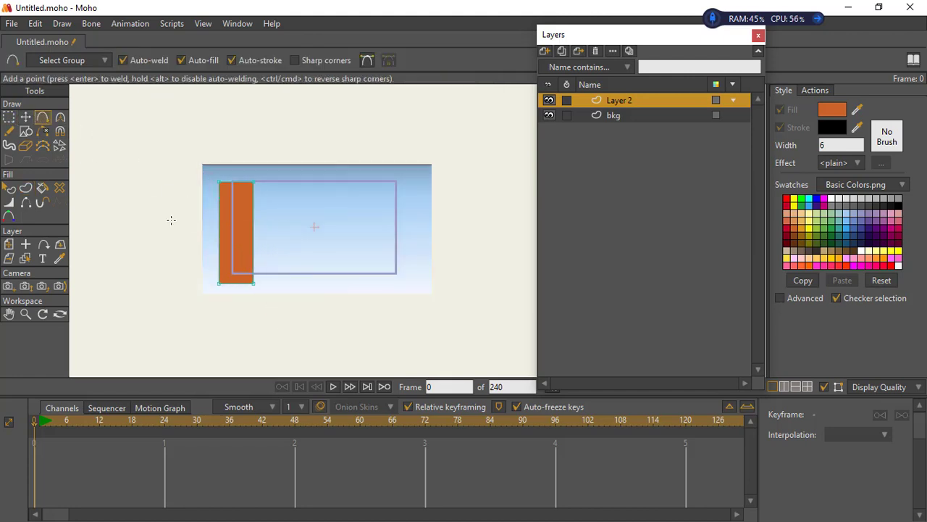
left_click(25, 117)
left_click(237, 214)
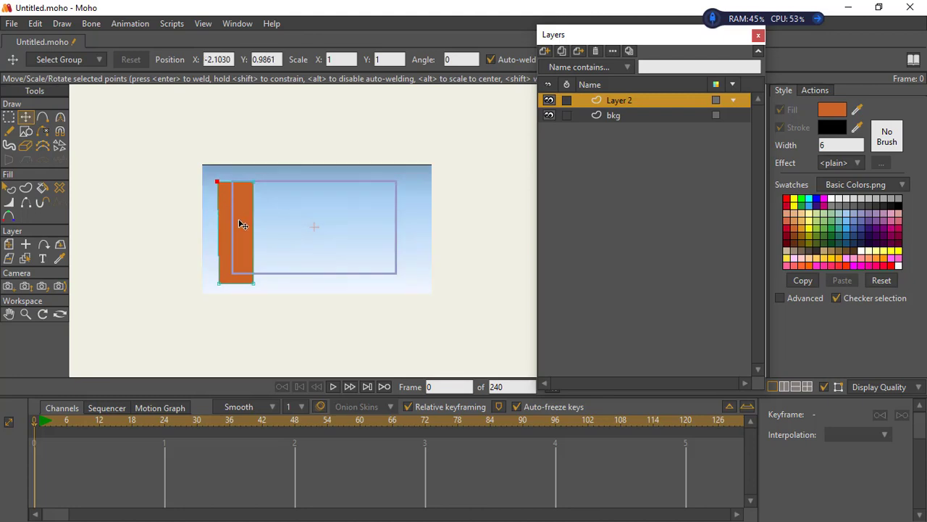
left_click(213, 236)
Choose a white fill and draw a small square window near the building's upper left corner.
left_click(26, 131)
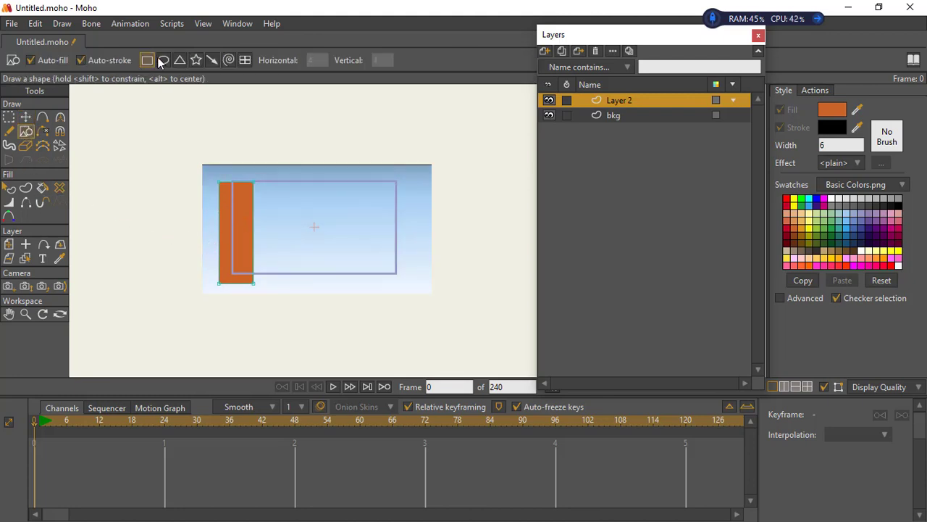
left_click(26, 313)
left_click_drag(297, 239, 167, 193)
left_click(26, 131)
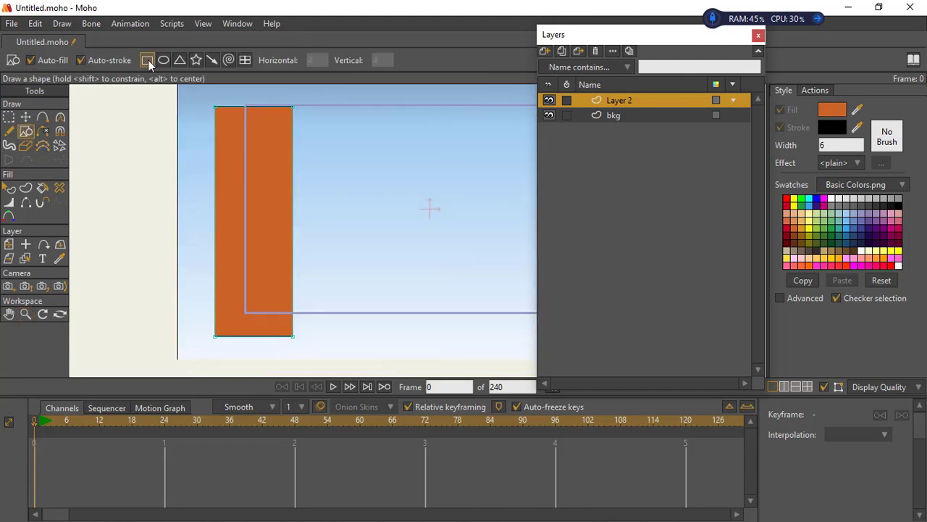
left_click(832, 199)
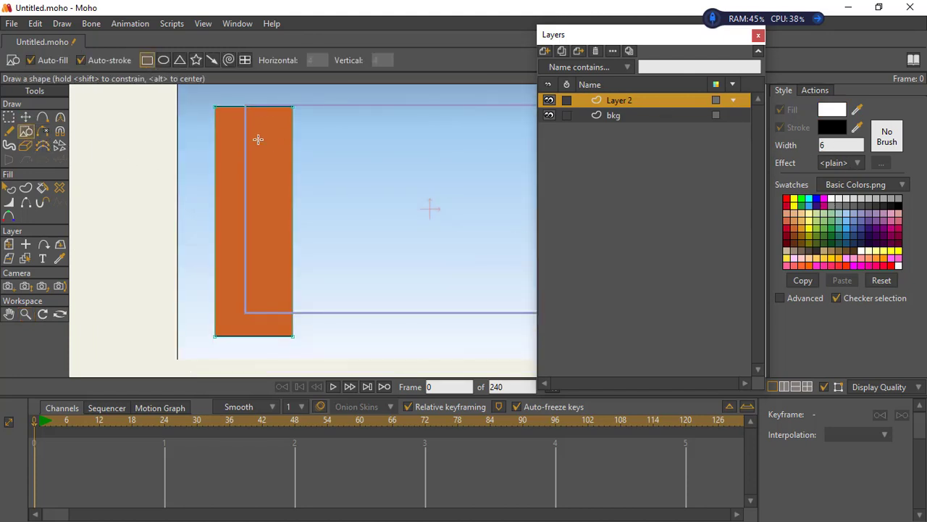
mouse_move(227, 132)
left_mouse_down()
mouse_move(247, 134)
mouse_move(246, 148)
left_mouse_up()
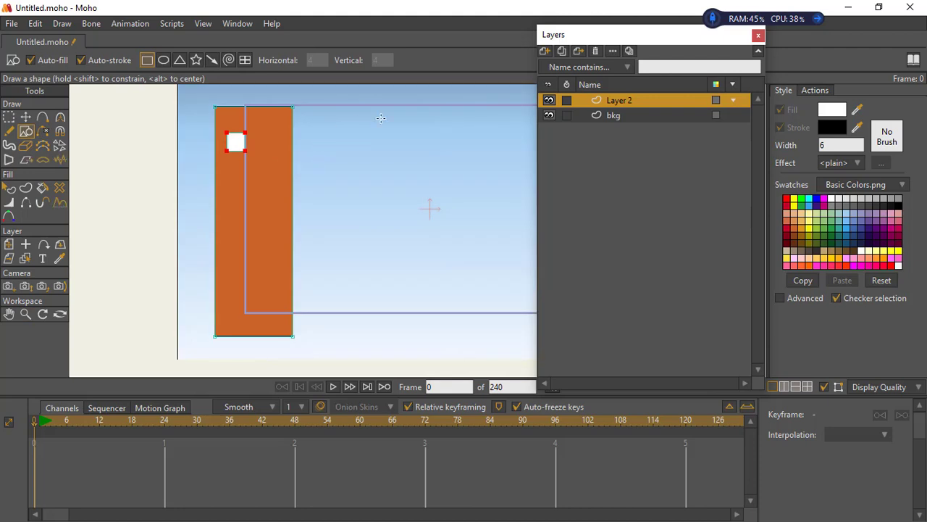
Duplicate the white window and place the copy beside it to complete the building's top row.
key("ctrl+c")
key("ctrl+v")
left_click_drag(234, 140, 270, 142)
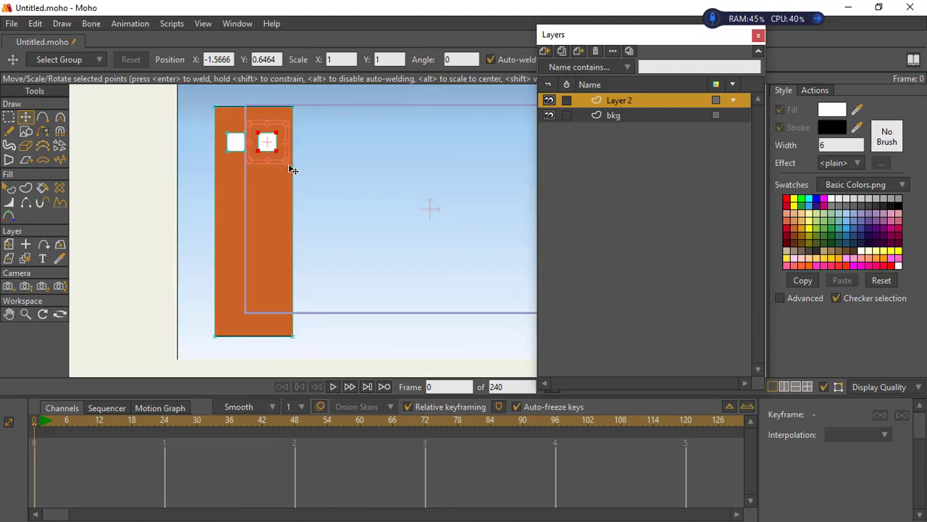
Select the pair of windows and paste copies down the building to make four rows of two.
left_click(8, 117)
left_click(266, 167)
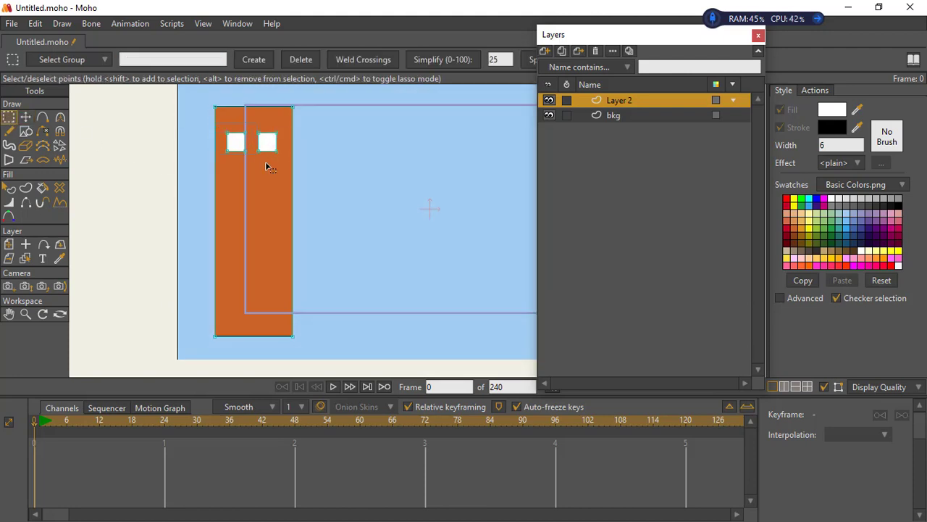
left_click_drag(267, 167, 275, 189)
key("t")
key("ctrl+z")
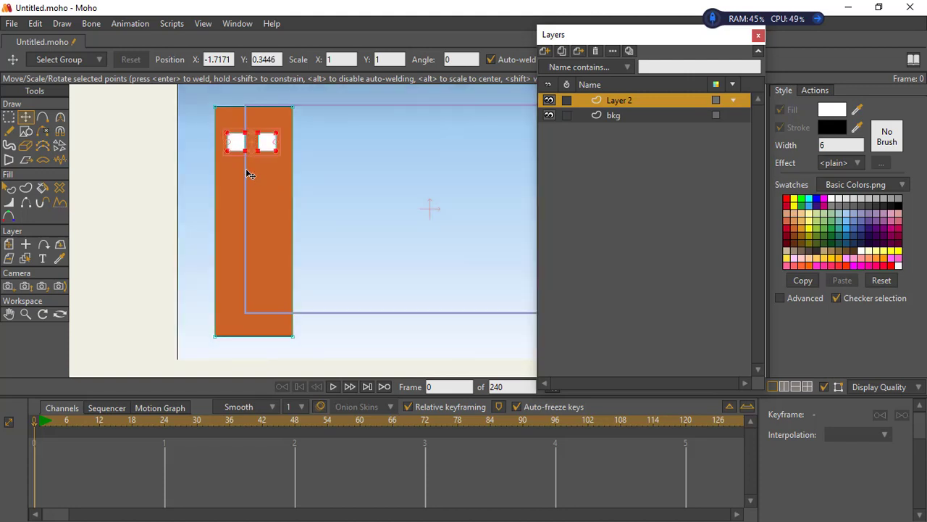
left_click_drag(253, 144, 207, 248)
key("ctrl+c")
key("ctrl+v")
key("ctrl+c")
key("ctrl+v")
Select the whole building with its windows and scale it down near the left side of the sky.
left_click(25, 314)
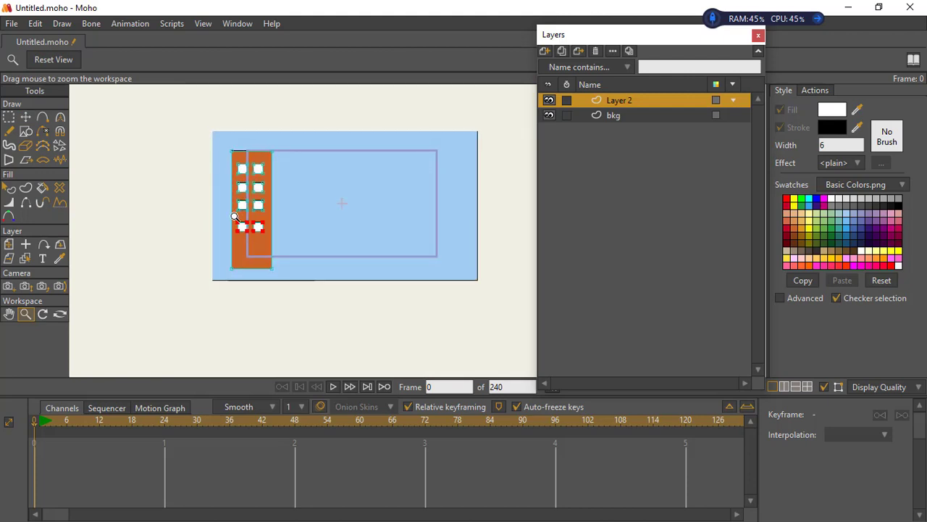
key("g")
left_click_drag(182, 133, 325, 321)
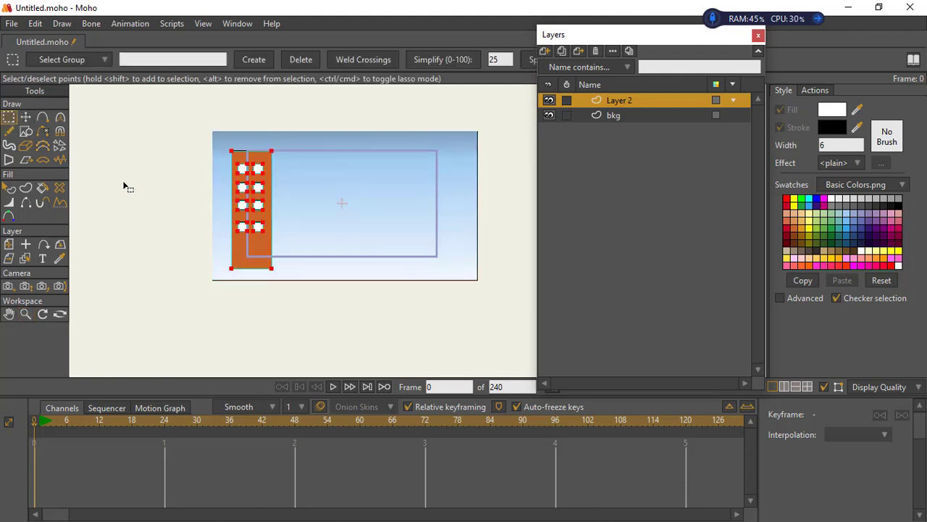
left_click(26, 118)
mouse_move(271, 151)
left_mouse_down()
mouse_move(294, 141)
mouse_move(285, 145)
left_mouse_up()
left_click_drag(269, 182, 270, 209)
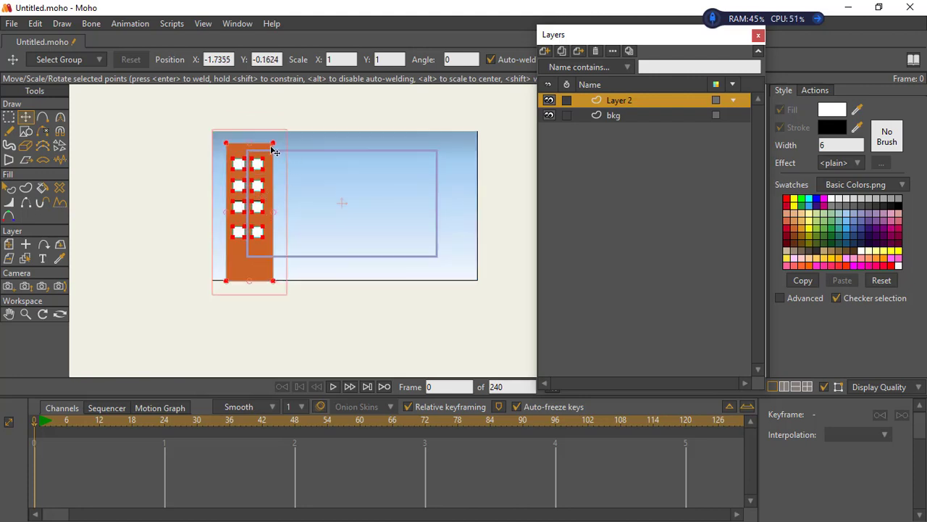
left_click_drag(274, 151, 260, 199)
Copy the building and place the copies in a row to its right, giving each a different size.
left_click_drag(239, 237, 382, 224)
key("ctrl+c")
key("ctrl+v")
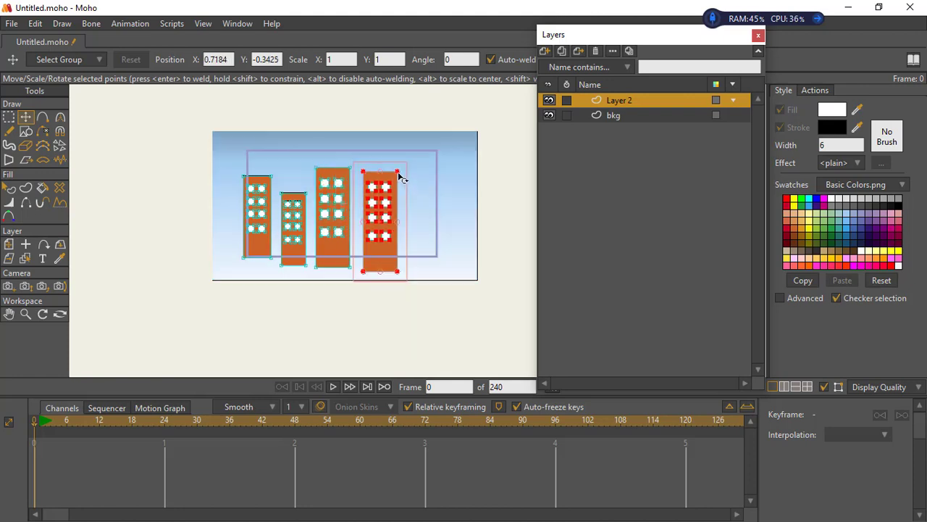
left_click_drag(396, 172, 392, 186)
left_click_drag(381, 219, 452, 221)
Paste two more building copies at the row's right end for six in total, making the last one smaller.
key("ctrl+c")
key("ctrl+v")
key("ctrl+v")
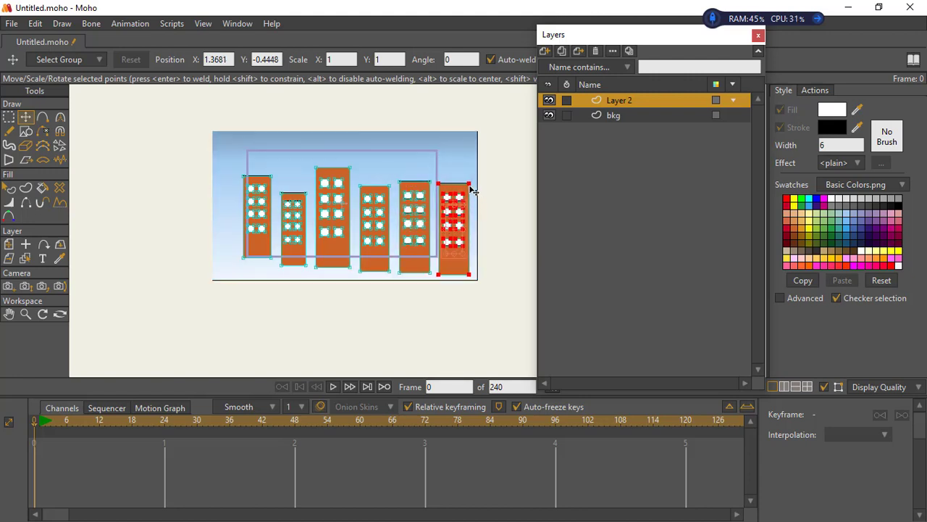
left_click_drag(469, 184, 465, 200)
mouse_move(448, 218)
left_mouse_down()
mouse_move(444, 207)
mouse_move(454, 210)
left_mouse_up()
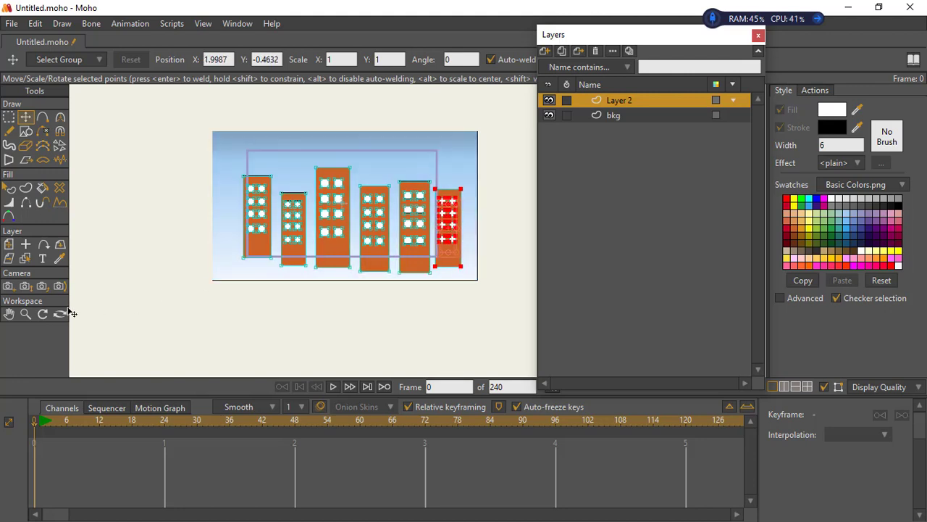
left_click(26, 313)
left_click_drag(234, 192, 263, 170)
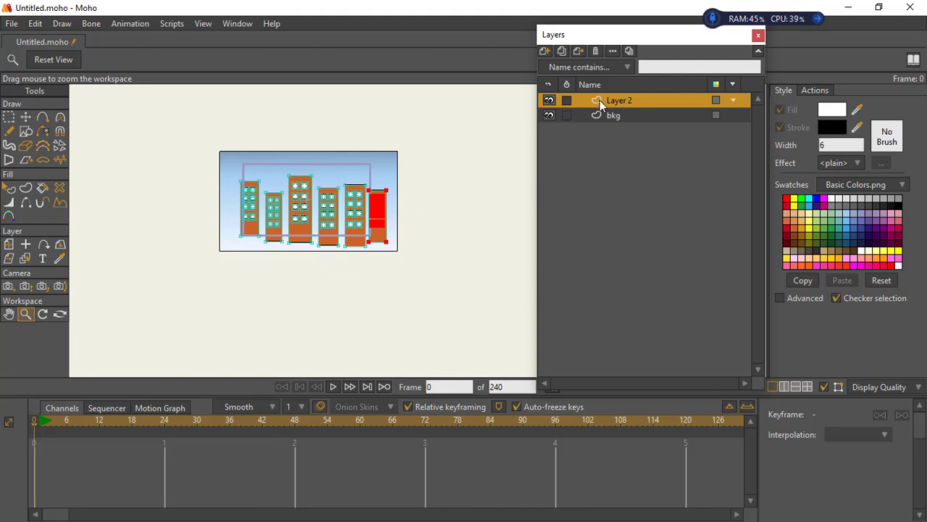
double_click(593, 118)
left_click(467, 38)
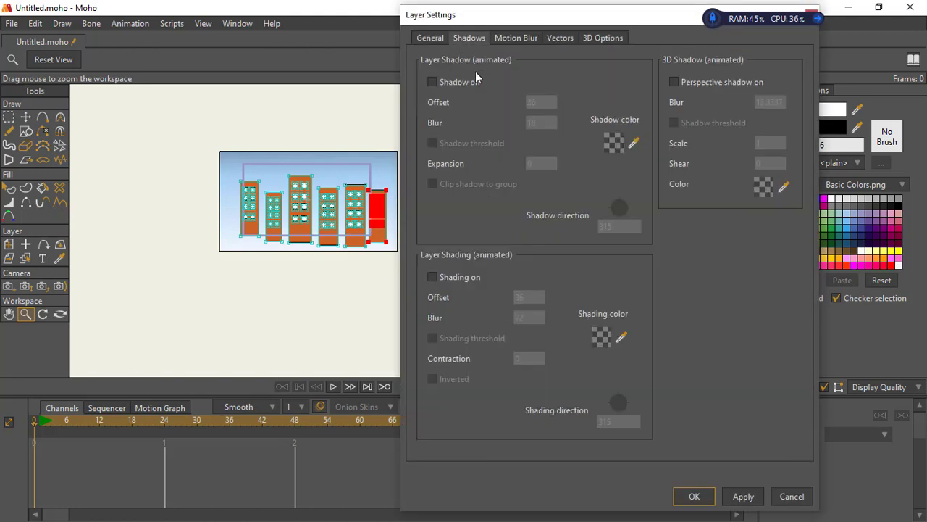
left_click(432, 38)
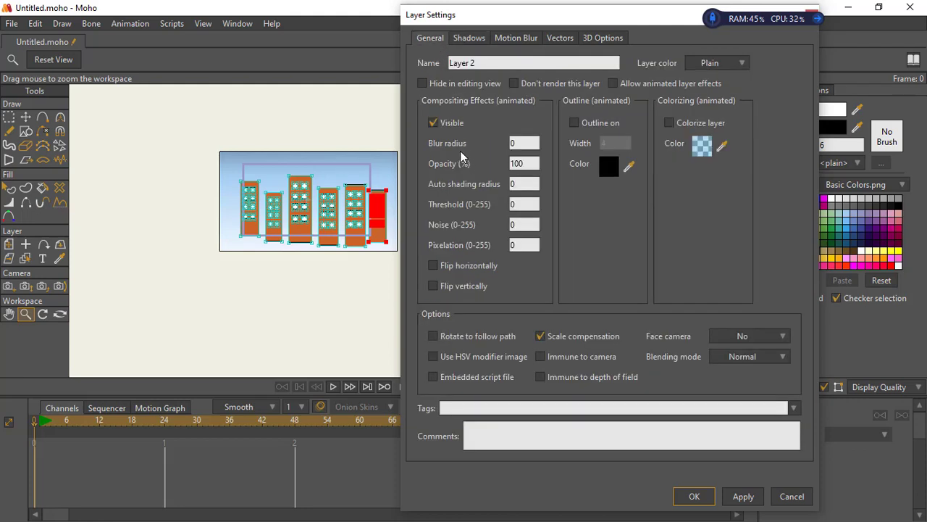
double_click(516, 144)
left_click(812, 15)
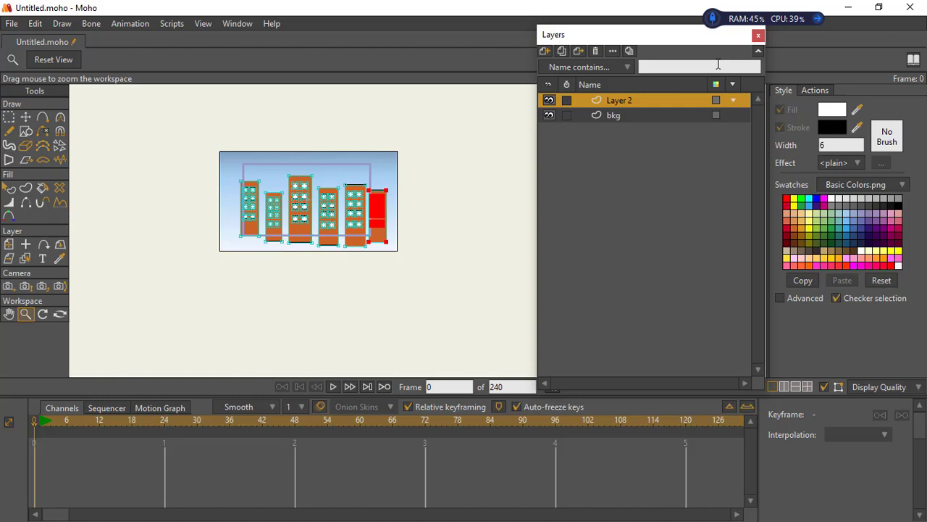
Set the buildings layer's blur radius to 4 in its layer settings.
double_click(595, 102)
left_click(469, 39)
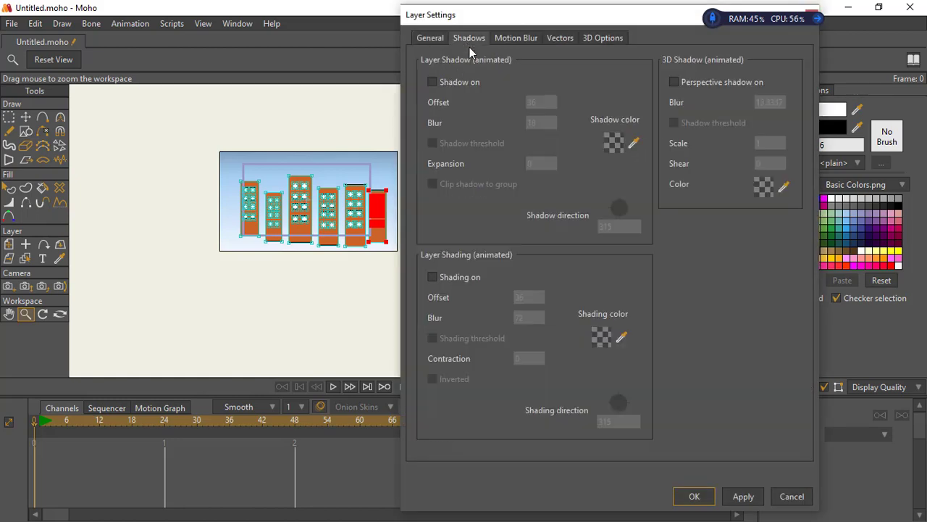
left_click(430, 39)
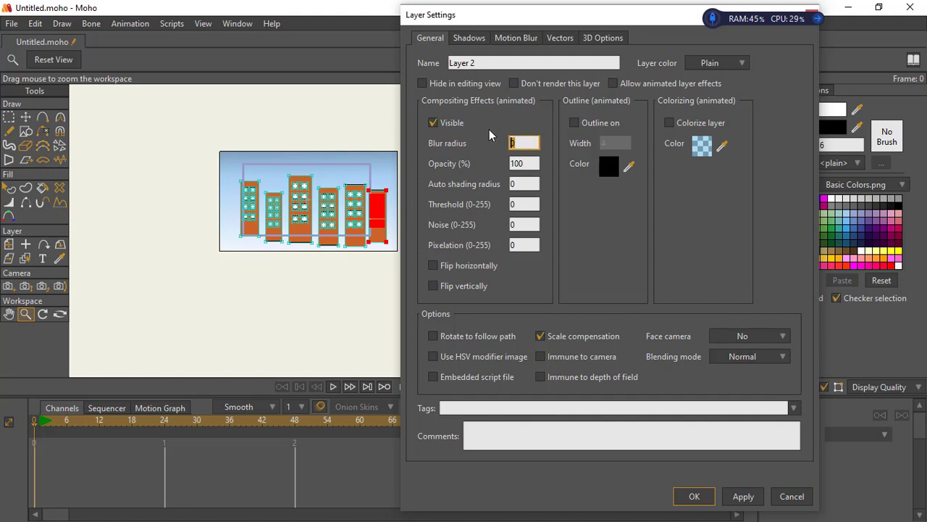
type("4")
double_click(533, 164)
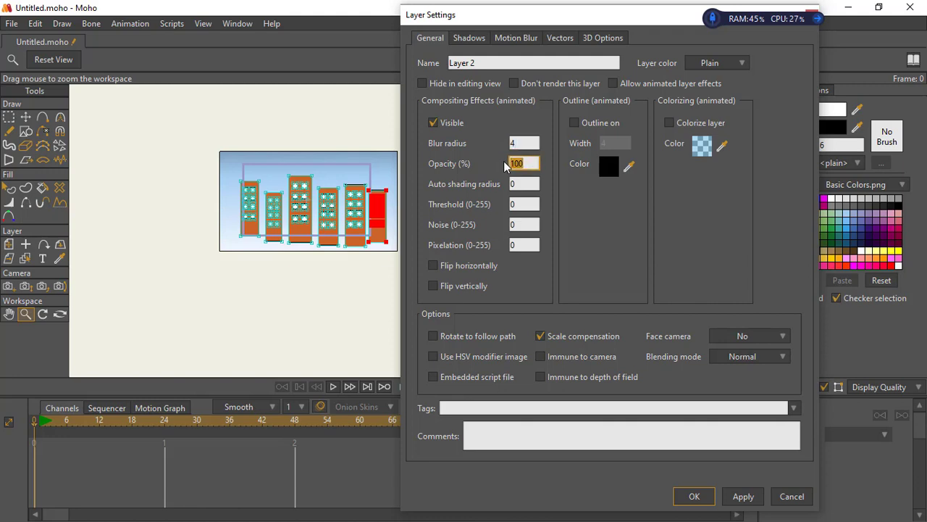
left_click(694, 495)
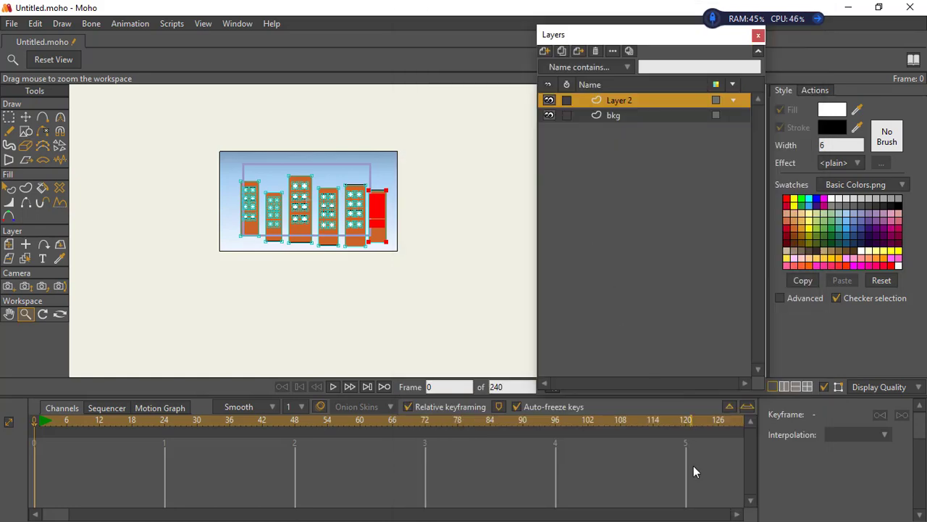
Render a preview of frame 0 and zoom out to 39% to check the blurred buildings against the sky.
key("ctrl+r")
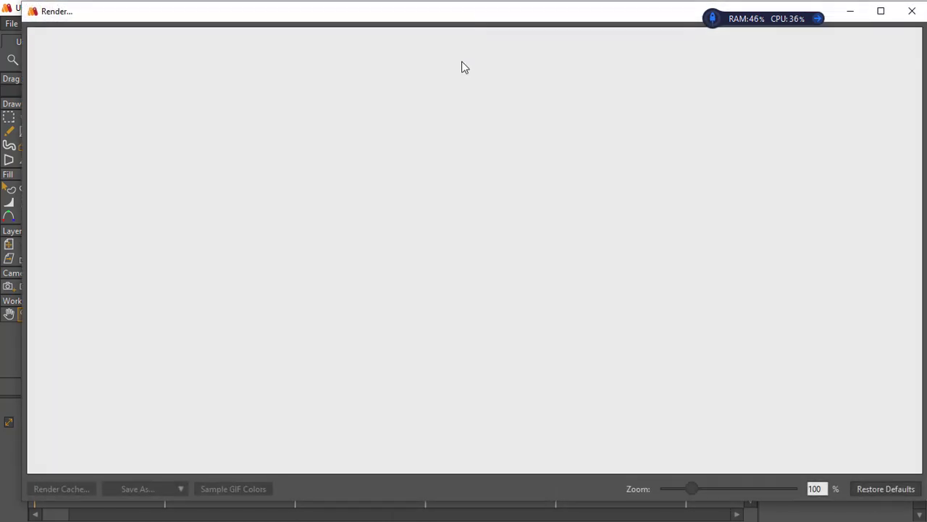
left_click_drag(693, 487, 670, 490)
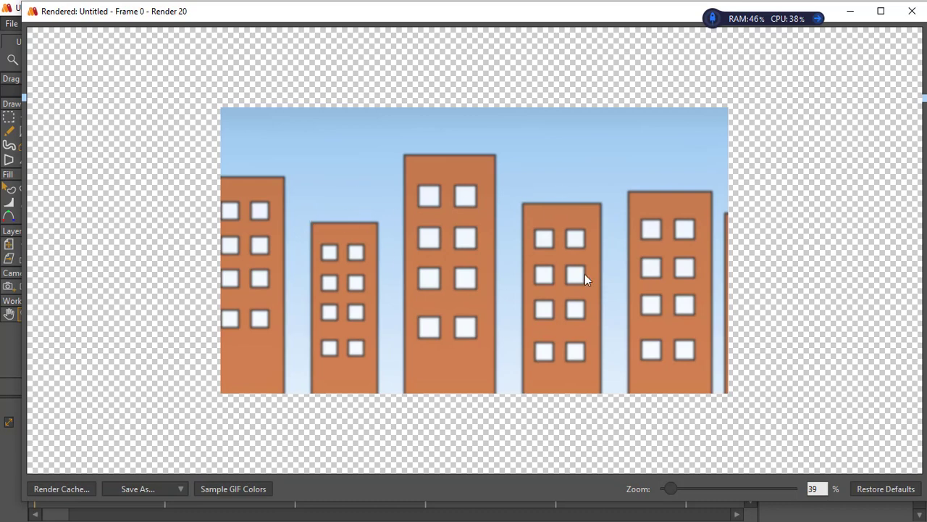
left_click(912, 11)
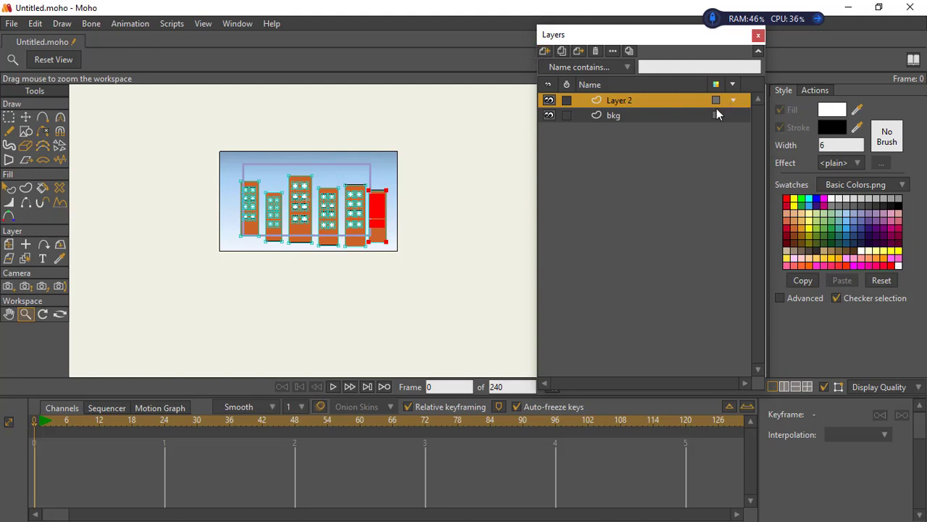
Rename the buildings layer as far off b.
left_click(733, 100)
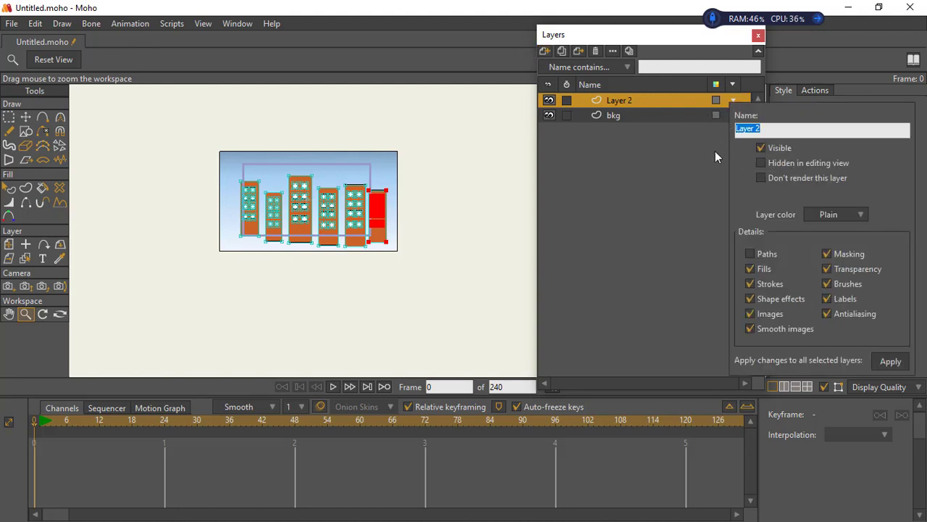
type("f")
type("ar ogg")
type("b")
key("BackSpace")
key("BackSpace")
key("BackSpace")
type("ff b")
key("Return")
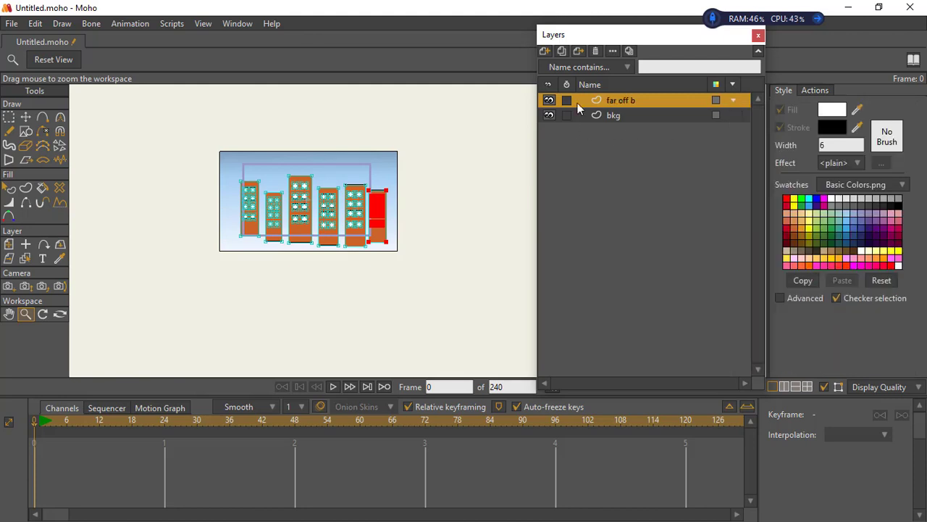
Add a new vector layer above the far off b layer, keeping its default name.
left_click(544, 51)
left_click(559, 65)
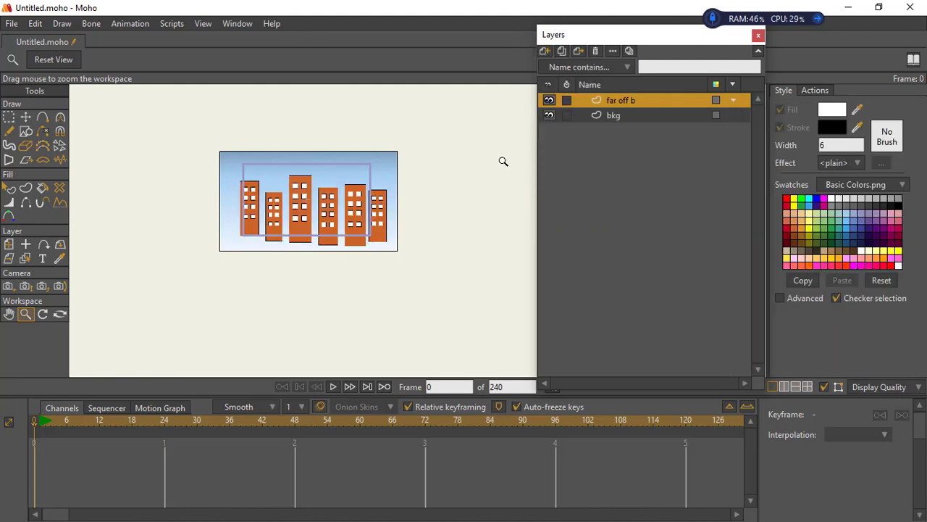
left_click(594, 100)
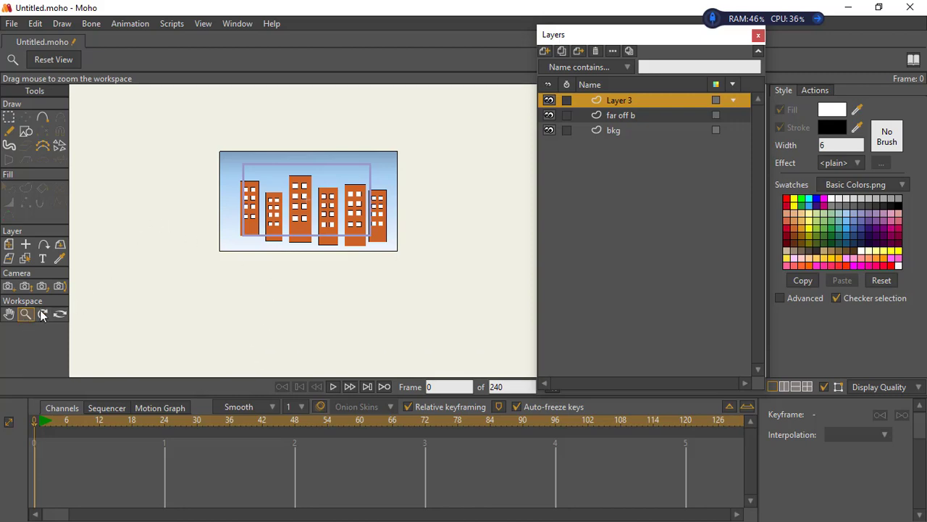
left_click_drag(340, 232, 328, 268)
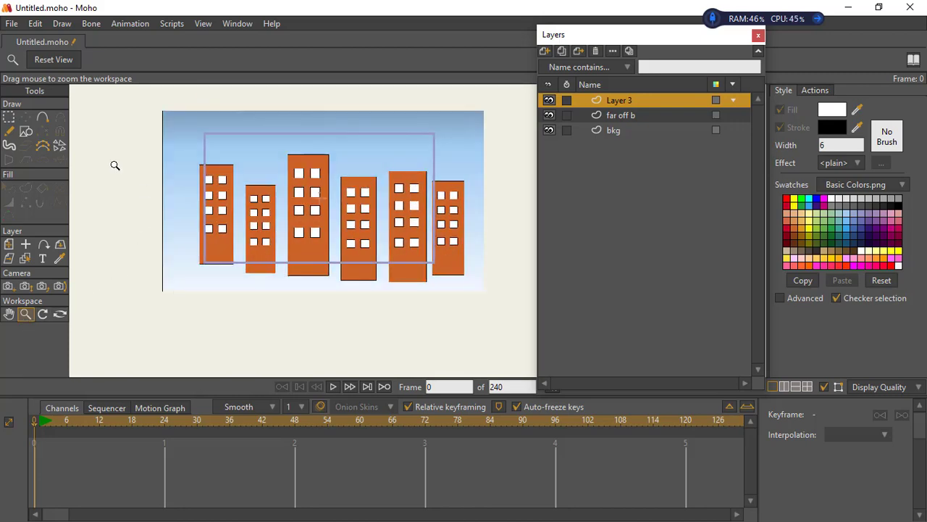
left_click(42, 117)
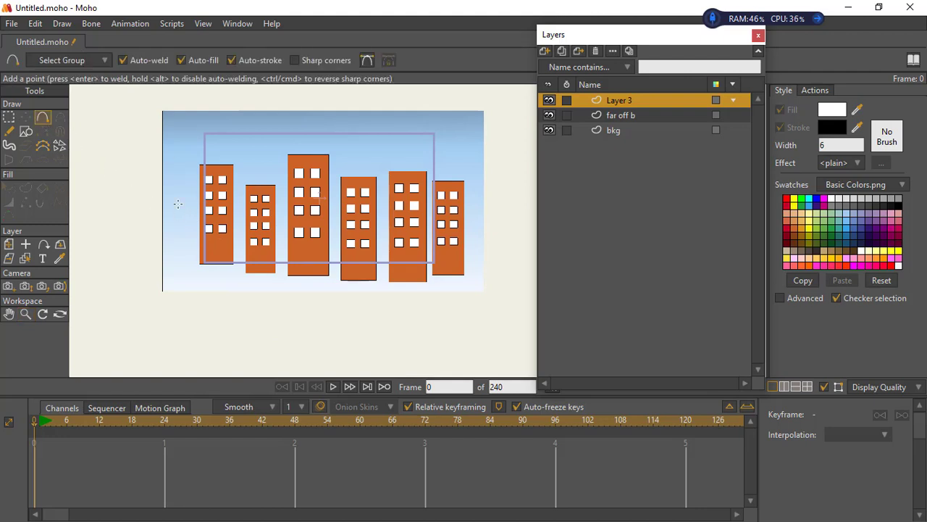
left_click_drag(187, 236, 219, 221)
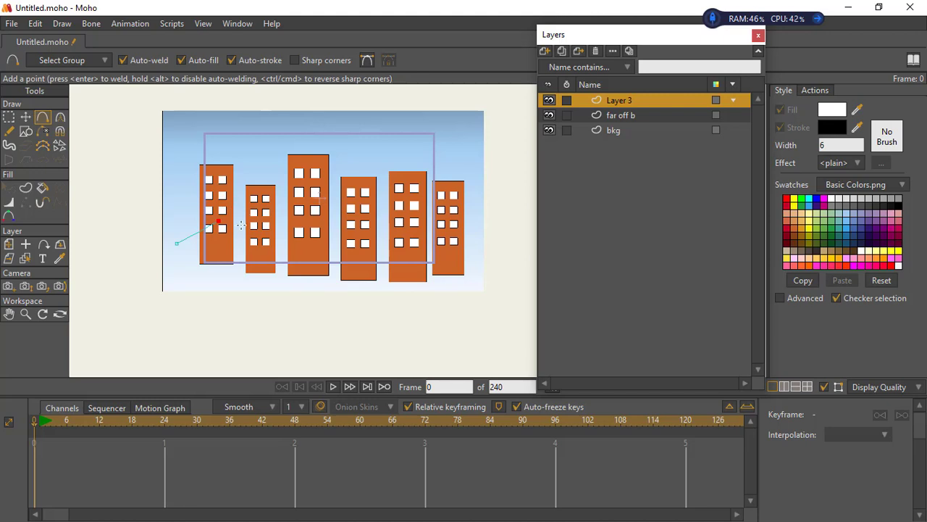
key("ctrl+z")
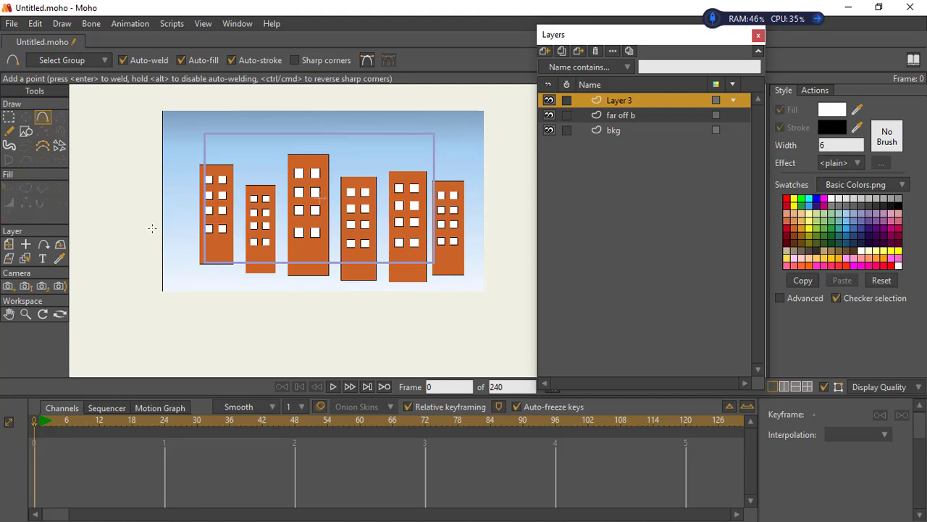
Draw a short rectangular building in front of the first two orange buildings and fill it dark grey.
left_click(29, 131)
left_click(146, 61)
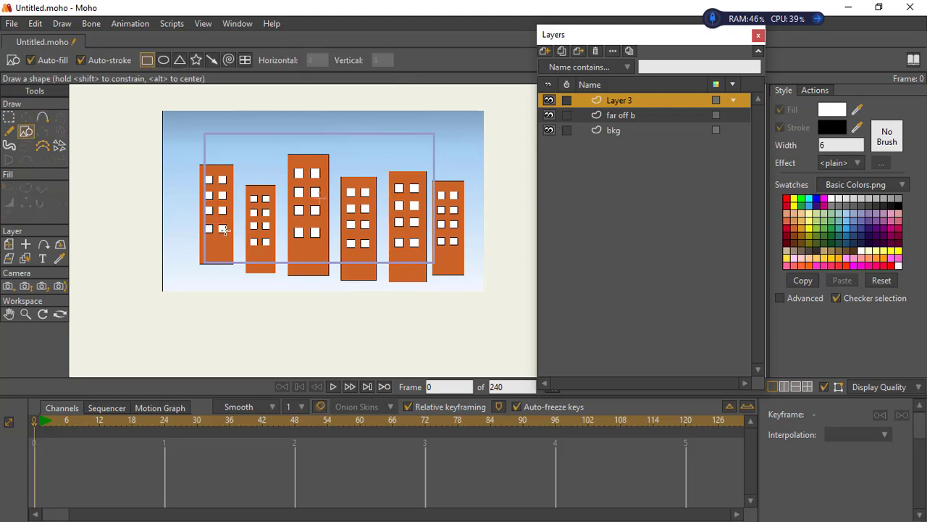
left_click_drag(220, 218, 246, 253)
left_click(25, 116)
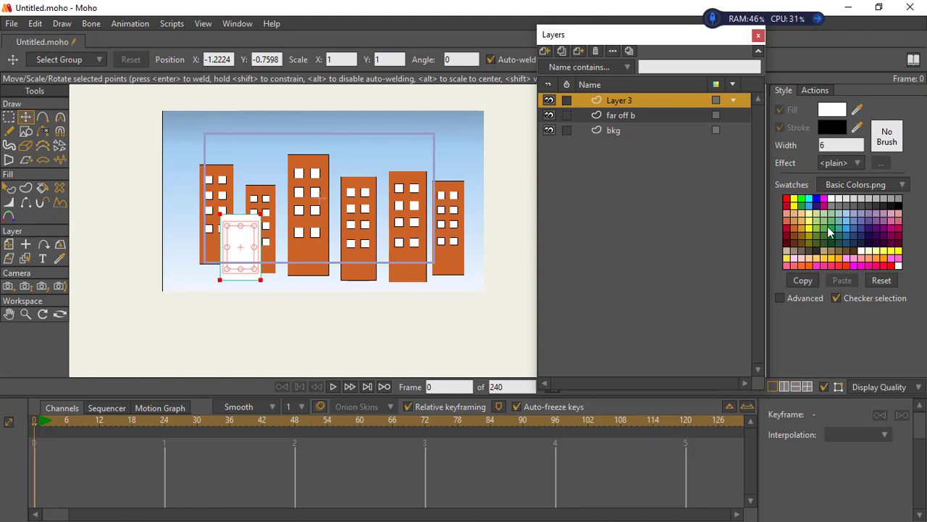
left_click(874, 207)
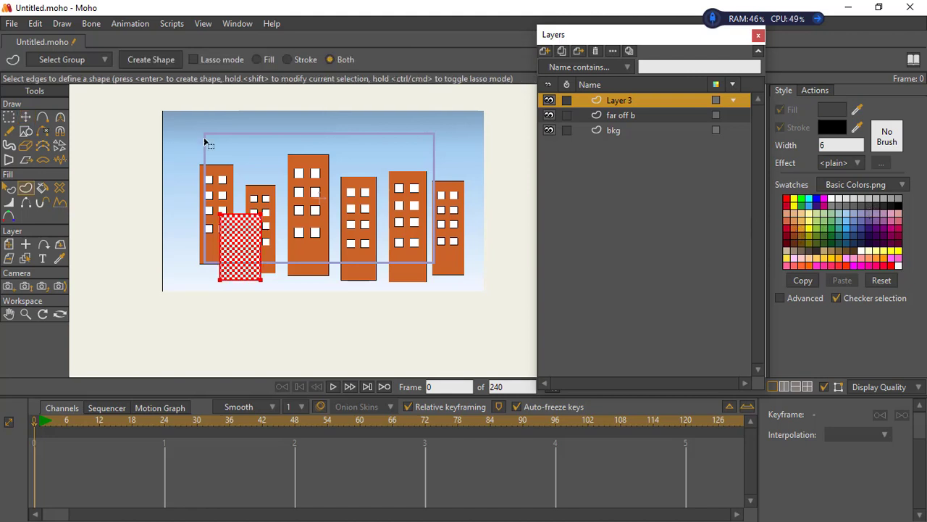
Draw a small white window near the dark building's upper-left corner and paste a copy beside it.
scroll(326, 203, "up", 3)
left_click(26, 131)
mouse_move(232, 224)
left_mouse_down()
mouse_move(251, 242)
mouse_move(271, 232)
mouse_move(287, 247)
left_mouse_up()
key("g")
key("ctrl+c")
key("ctrl+v")
key("t")
Paste copies of the window pair further down the dark building to make three rows of two windows.
key("g")
key("ctrl+c")
key("ctrl+v")
key("t")
left_click_drag(256, 233, 252, 291)
key("ctrl+c")
key("ctrl+v")
scroll(231, 239, "down", 3)
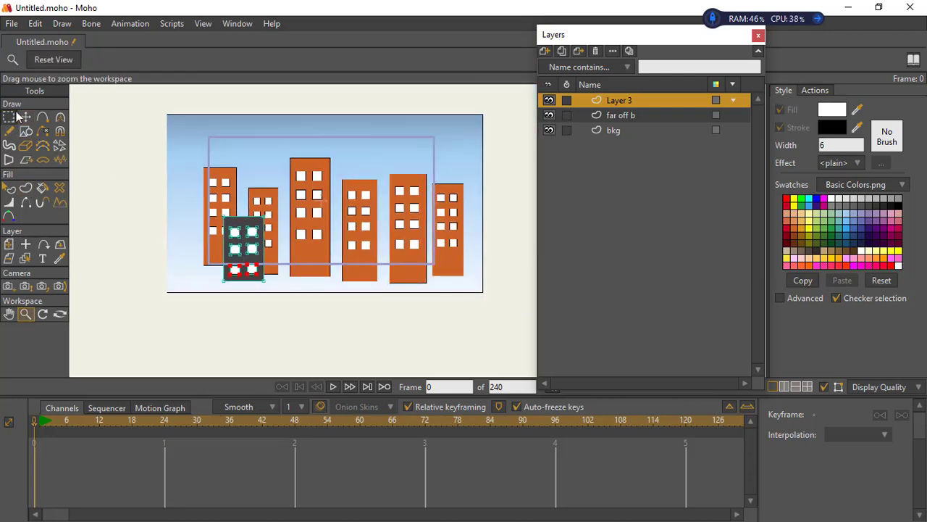
Copy the whole dark building and paste two duplicates along the row, one at the middle and one near the right end.
left_click(14, 116)
key("ctrl+a")
key("ctrl+c")
key("ctrl+v")
key("t")
left_click_drag(241, 253, 423, 257)
key("ctrl+c")
key("ctrl+v")
key("t")
Render a preview of frame 0 and zoom out to 29% to check the dark buildings against the blurred ones.
key("ctrl+r")
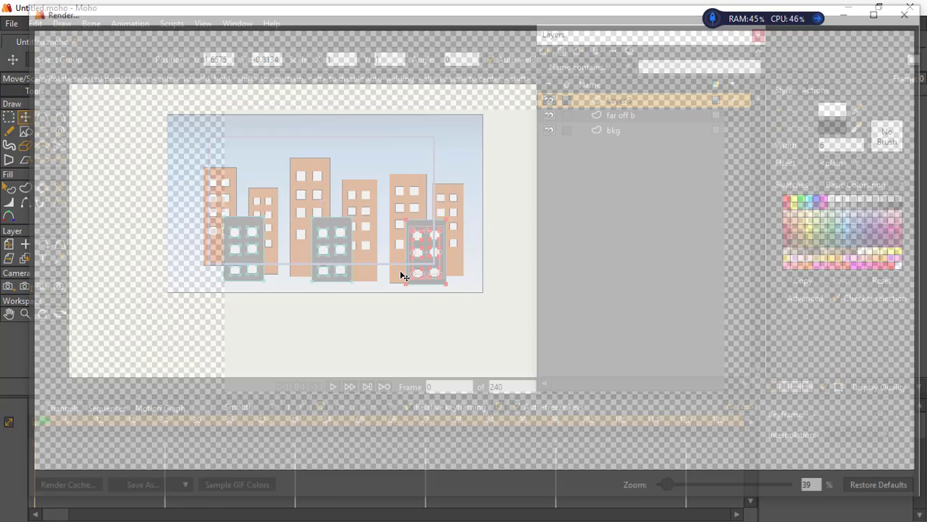
left_click_drag(670, 491, 668, 490)
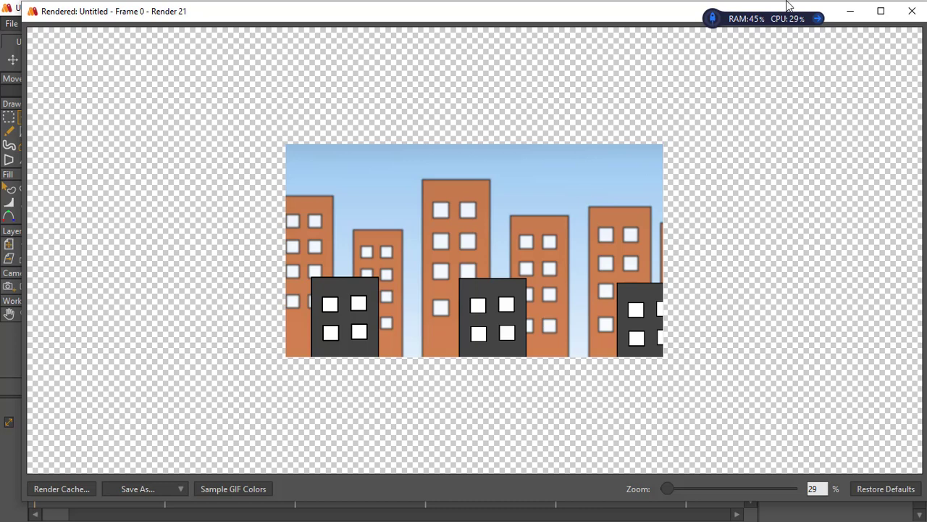
left_click(912, 11)
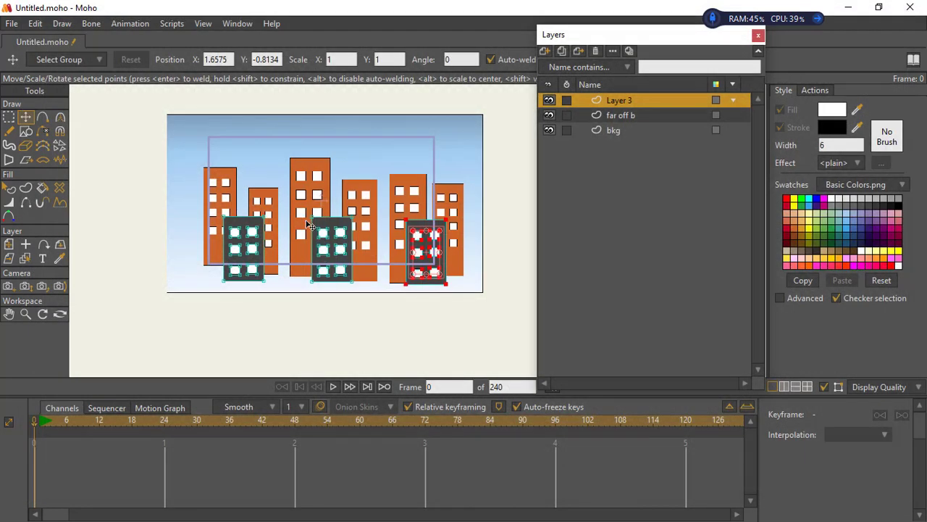
Select all three dark buildings with their windows and thin their outlines away with the Line Width tool.
left_click(9, 117)
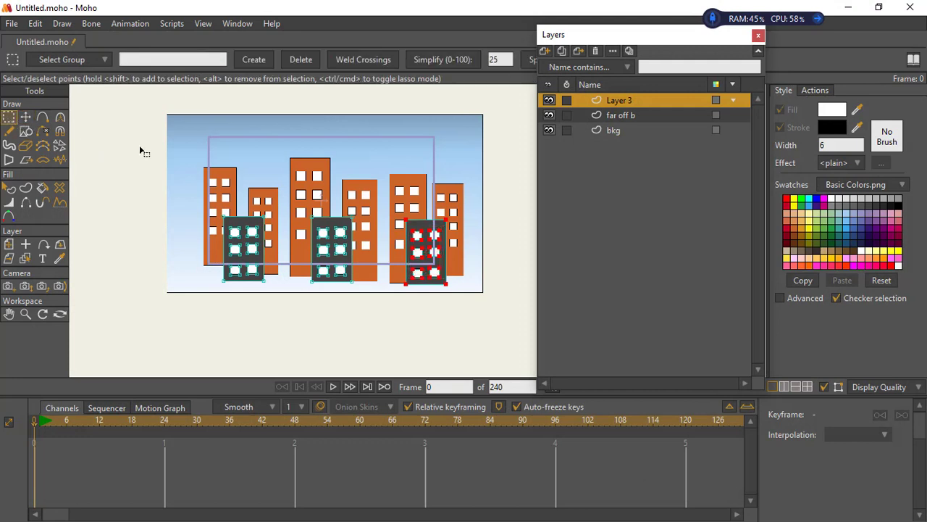
left_click_drag(194, 193, 475, 327)
key("w")
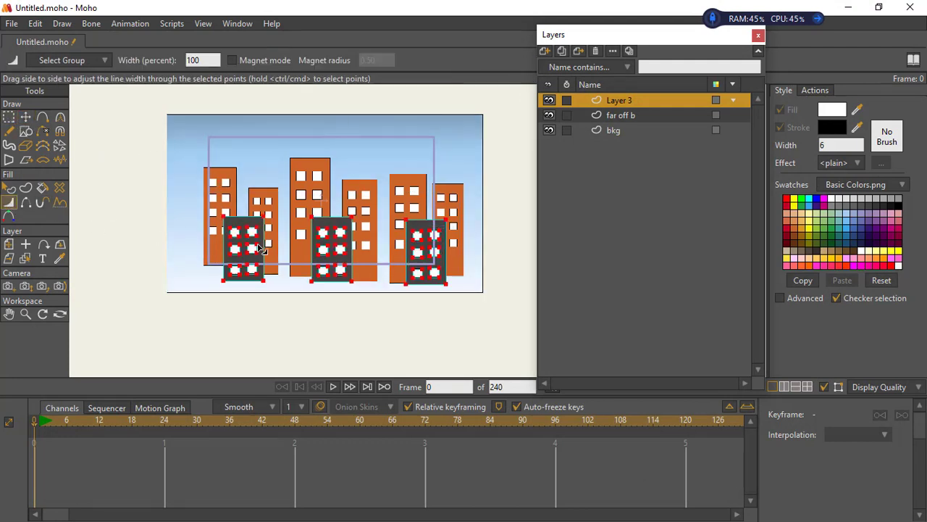
left_click_drag(259, 249, 232, 250)
left_click(9, 117)
left_click(174, 186)
Render a preview of the outline-free dark buildings and track the camera down to about Y -0.76.
left_click(25, 314)
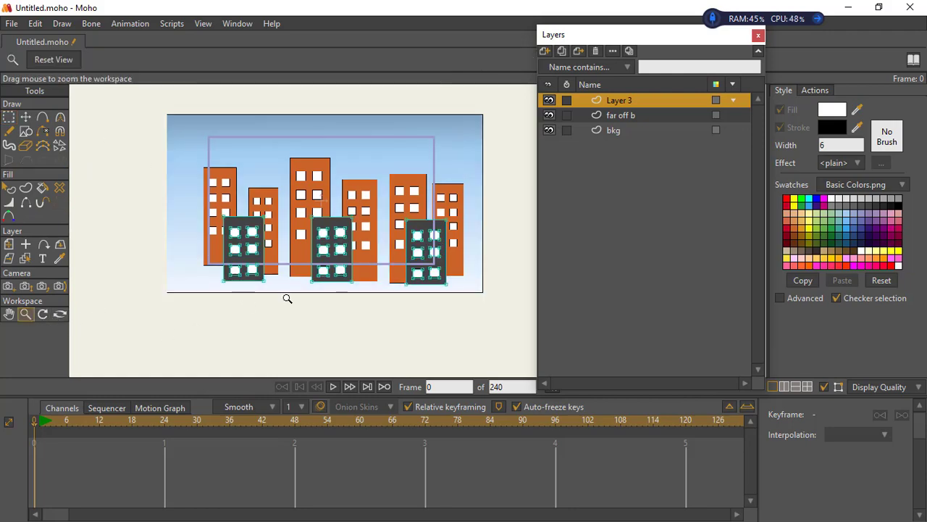
left_click_drag(288, 298, 253, 272)
left_click_drag(328, 275, 306, 260)
left_click_drag(382, 247, 333, 341)
key("ctrl+r")
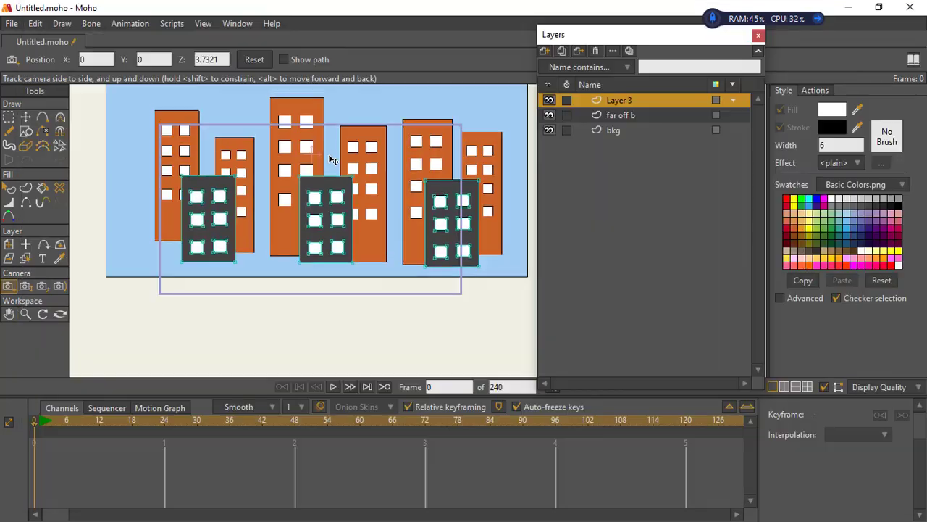
left_click_drag(330, 156, 330, 147)
Add a vector layer directly above the bkg layer and name it grd.
left_click(612, 130)
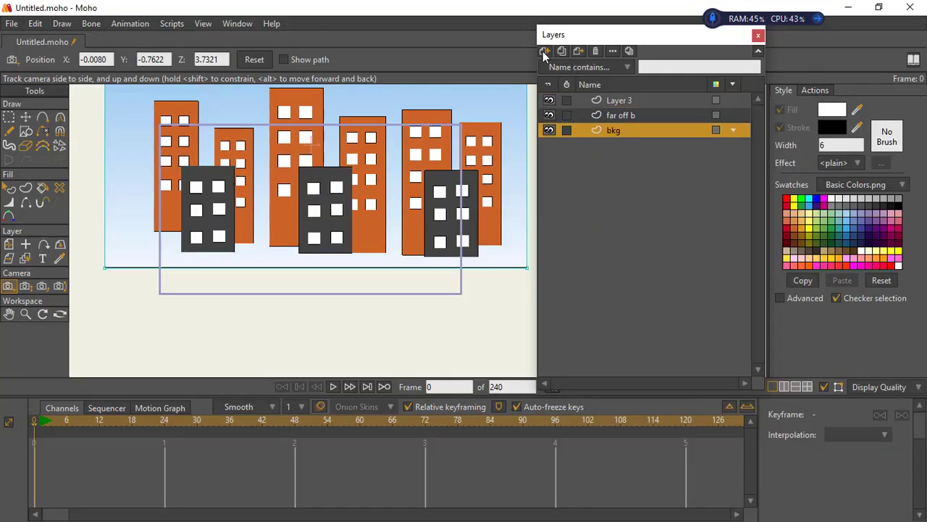
left_click(546, 52)
left_click(559, 65)
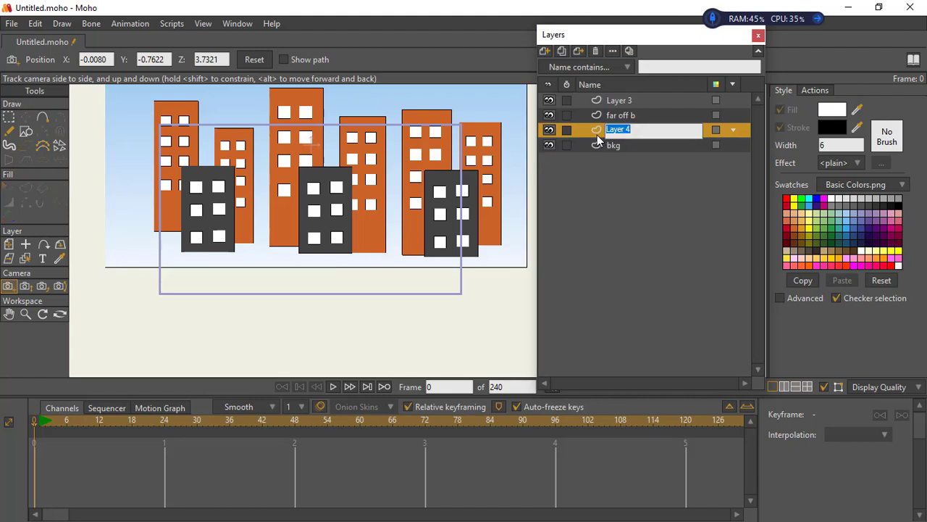
key("Return")
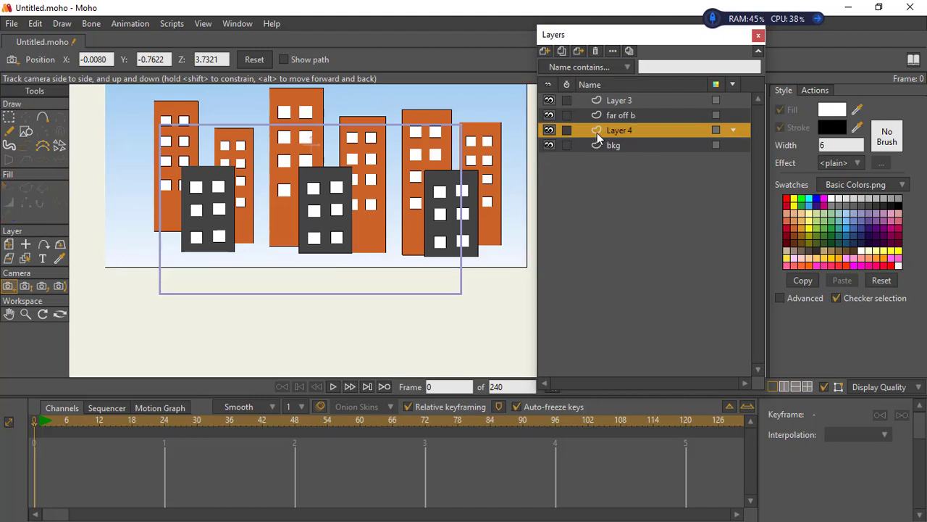
left_click(733, 132)
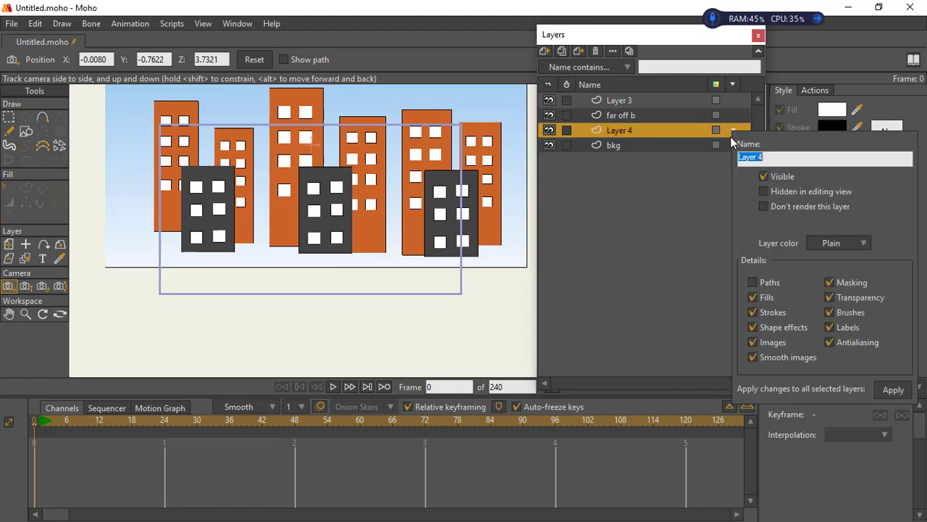
type("grd")
key("Return")
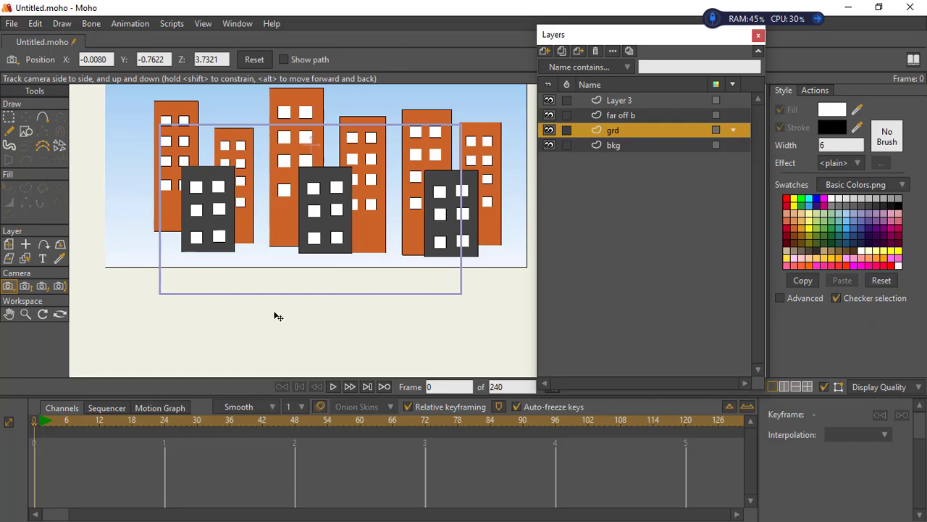
Draw a wide ground rectangle on the grd layer along the buildings' bases, extending past both sides of the sky.
left_click(26, 131)
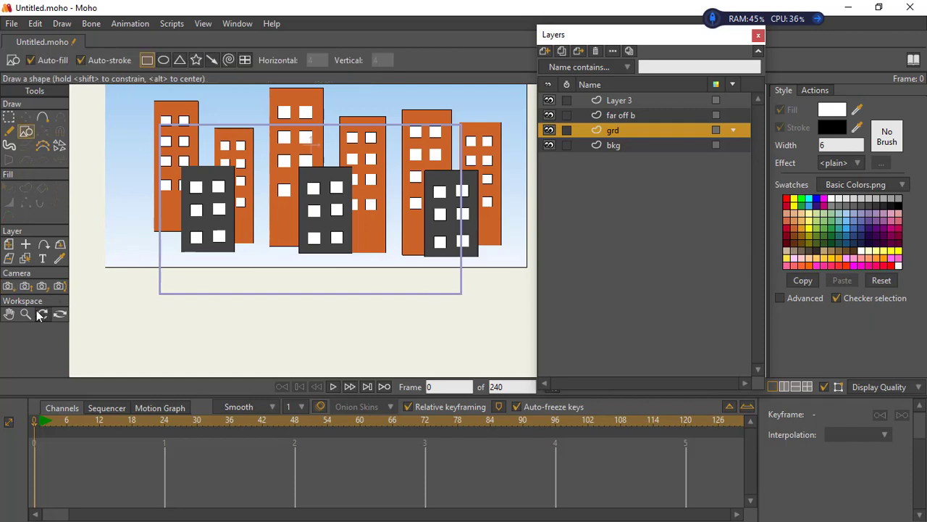
left_click(27, 314)
scroll(300, 273, "down", 3)
left_click_drag(300, 273, 291, 231)
left_click(27, 131)
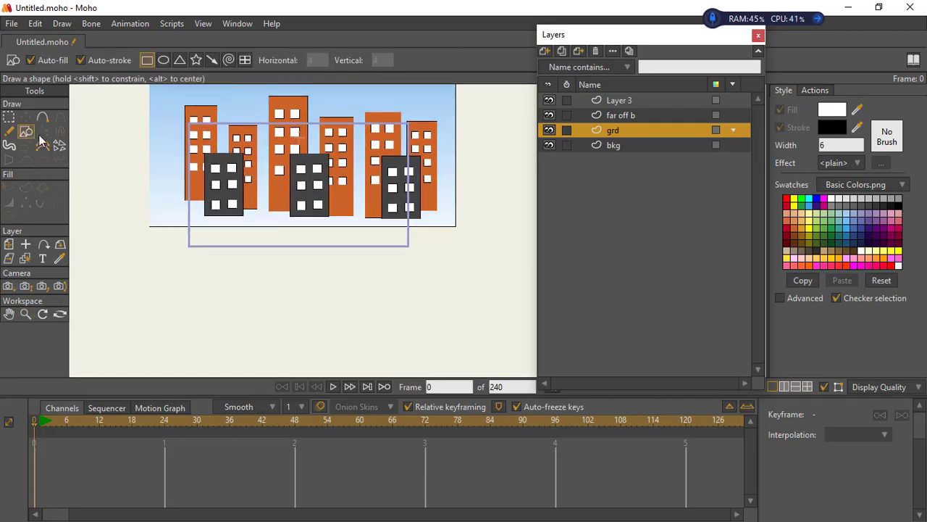
mouse_move(132, 210)
left_mouse_down()
mouse_move(408, 234)
mouse_move(480, 265)
left_mouse_up()
Move the grd layer to the top of the layer stack and shift the ground rectangle slightly.
left_click_drag(665, 128, 649, 106)
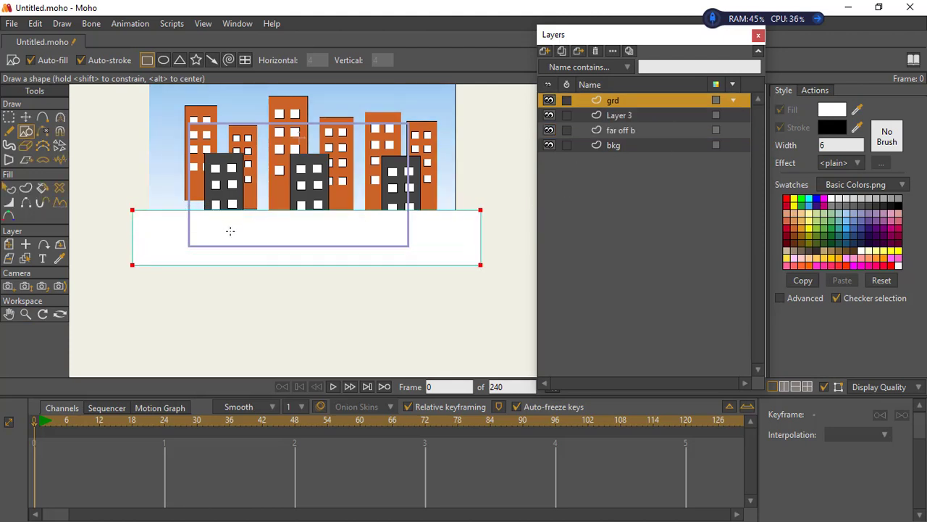
left_click(25, 117)
mouse_move(294, 230)
left_mouse_down()
mouse_move(299, 250)
mouse_move(303, 233)
left_mouse_up()
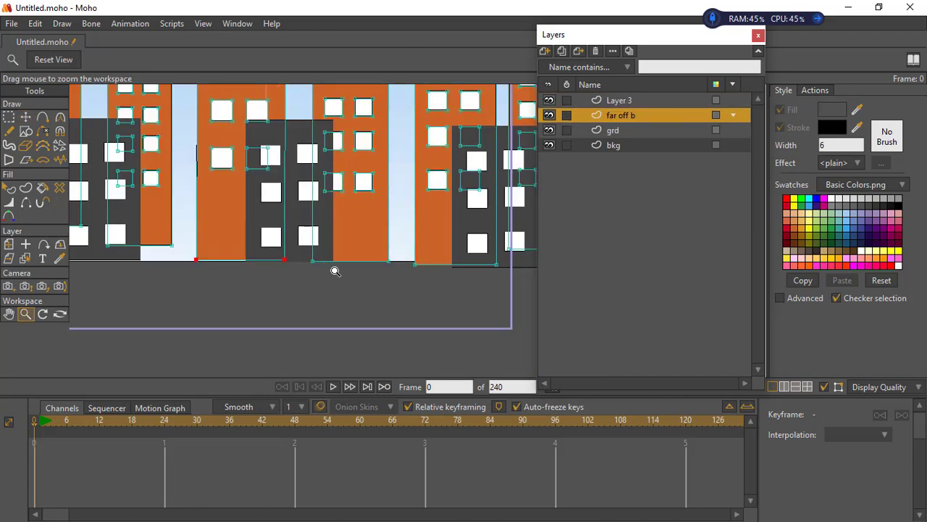
On the far off b layer, raise the fifth orange building's bottom edge to the ground line at about Y -1.275.
scroll(330, 262, "down", 2)
scroll(355, 288, "up", 1)
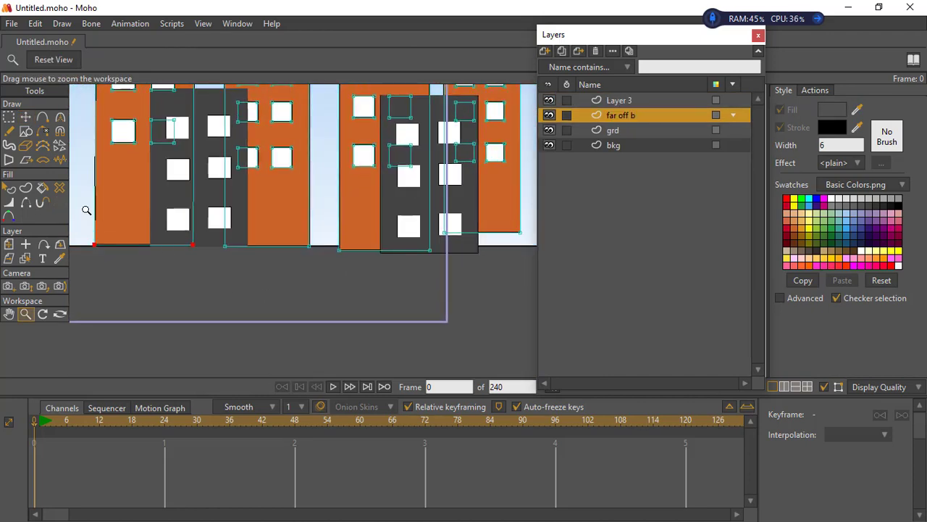
left_click(8, 116)
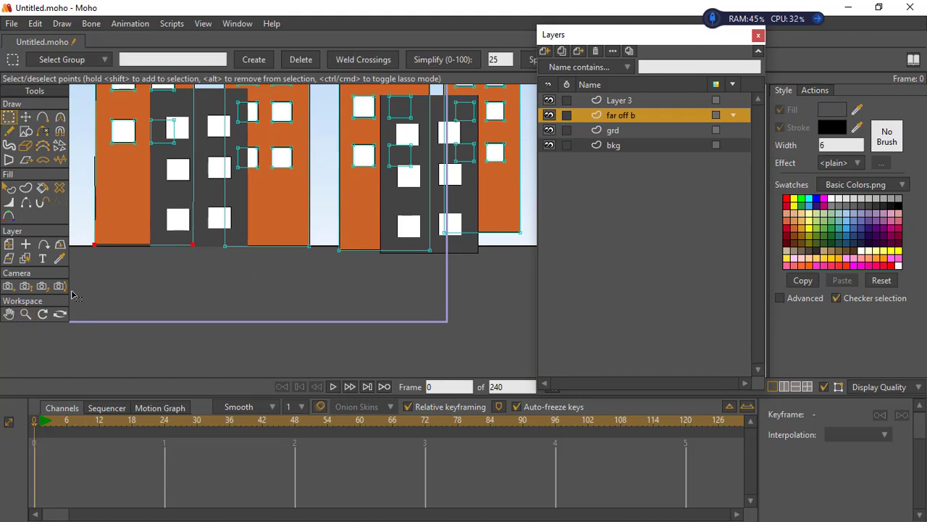
left_click(26, 312)
scroll(331, 249, "up", 2)
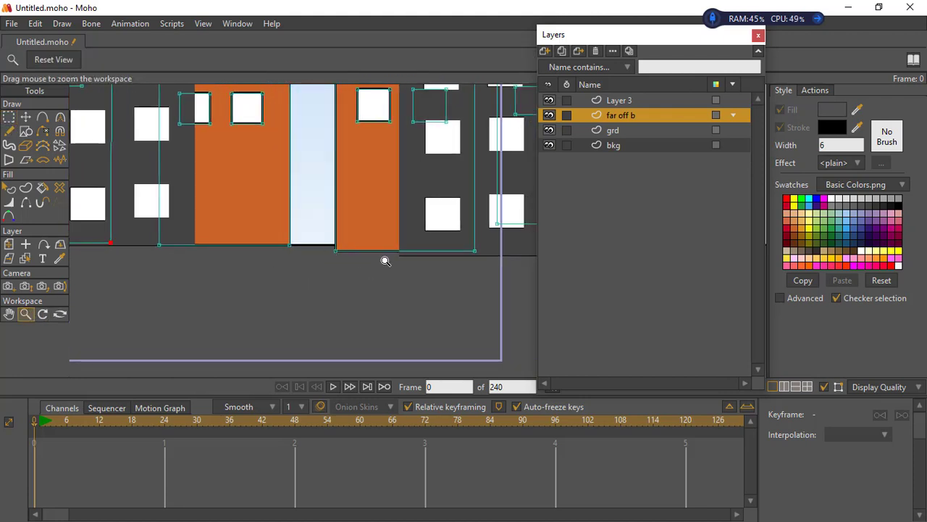
left_click(26, 117)
left_click(9, 117)
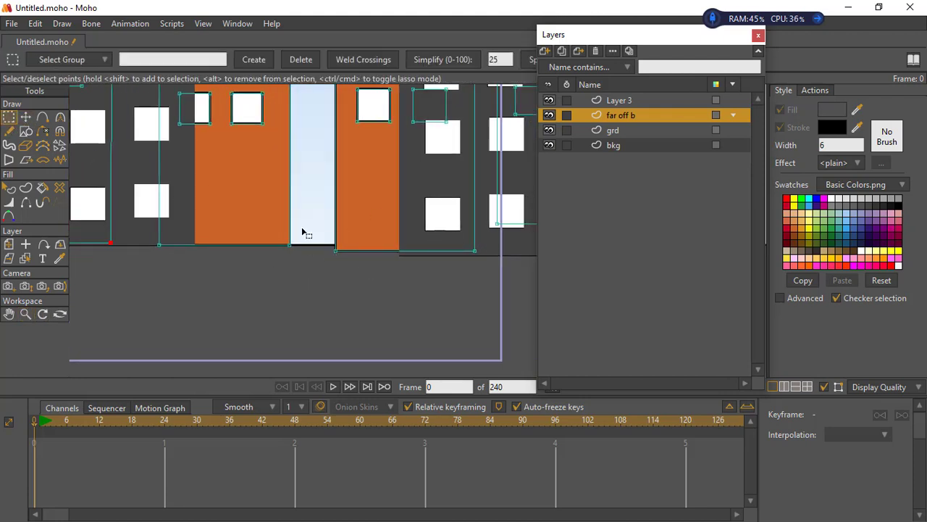
left_click_drag(323, 232, 495, 284)
left_click(26, 117)
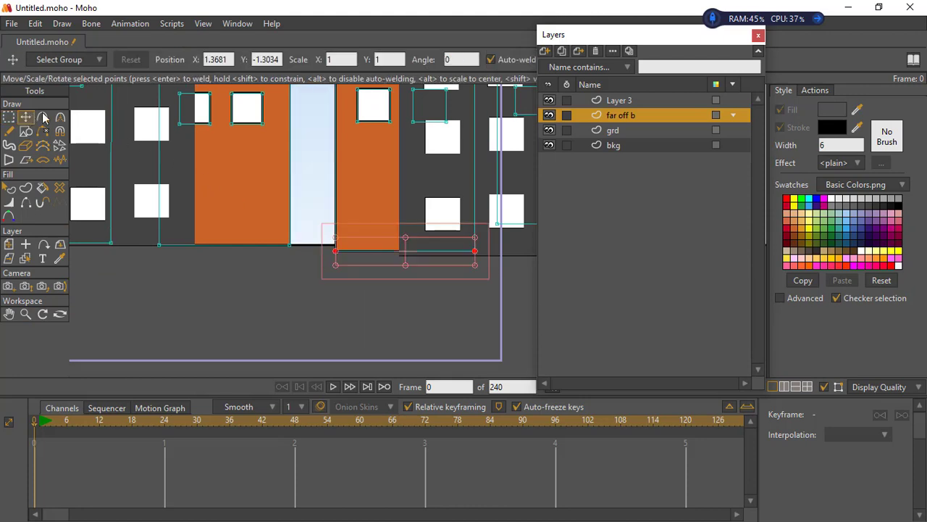
left_click_drag(402, 259, 261, 265)
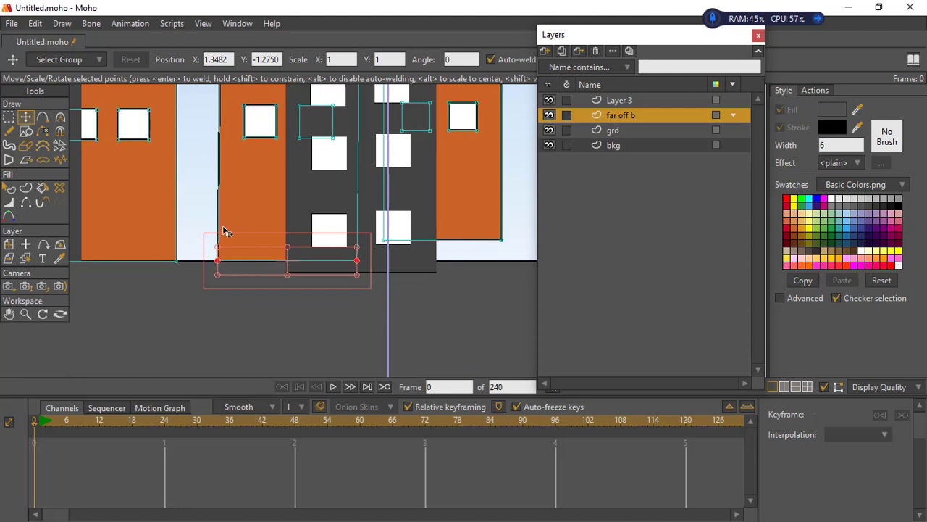
Select the last orange building's bottom edge and lower it to the ground line.
key("g")
left_click_drag(374, 224, 263, 211)
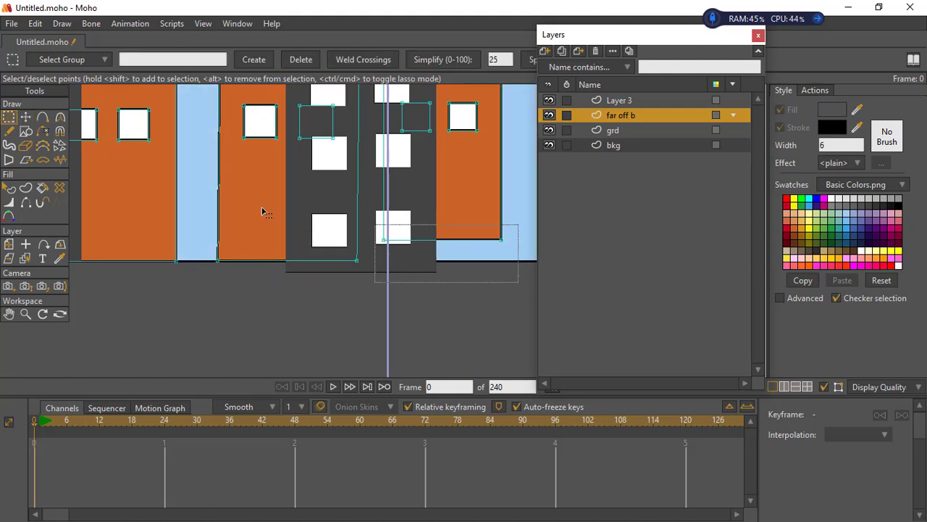
left_click(25, 117)
left_click_drag(417, 238, 421, 263)
Lower the third orange building's bottom edge slightly to the ground line at about Y -1.268.
key("g")
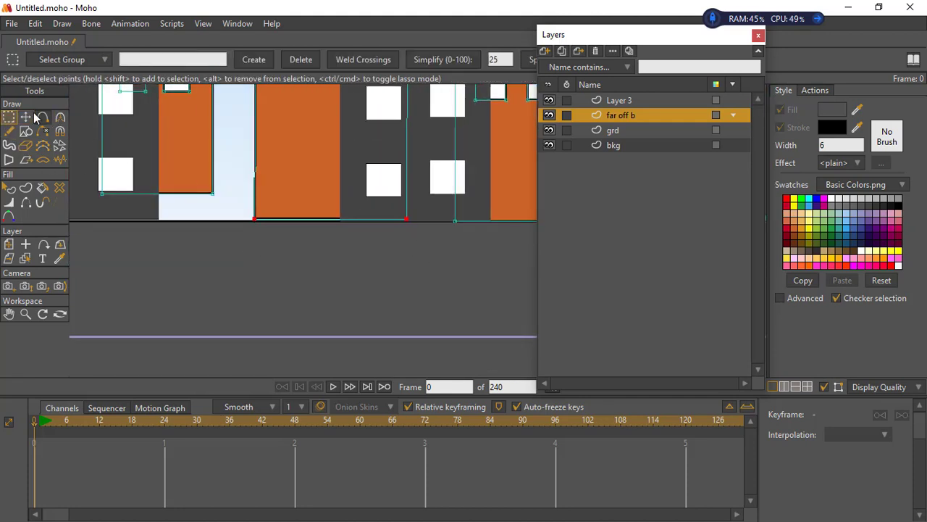
left_click(26, 116)
left_click_drag(334, 216, 334, 220)
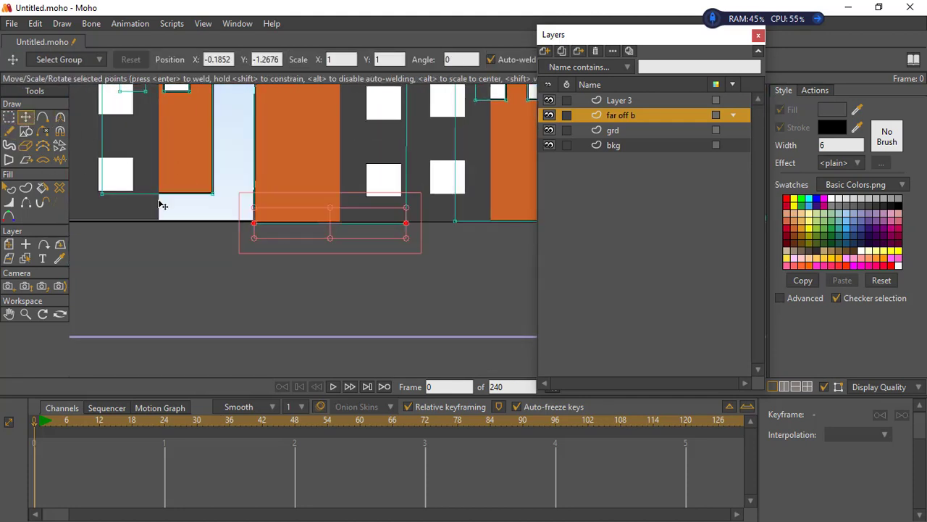
Lower the second orange building's bottom edge on the far off b layer to the ground line.
left_click_drag(130, 176, 476, 267)
left_click(10, 118)
left_click(25, 117)
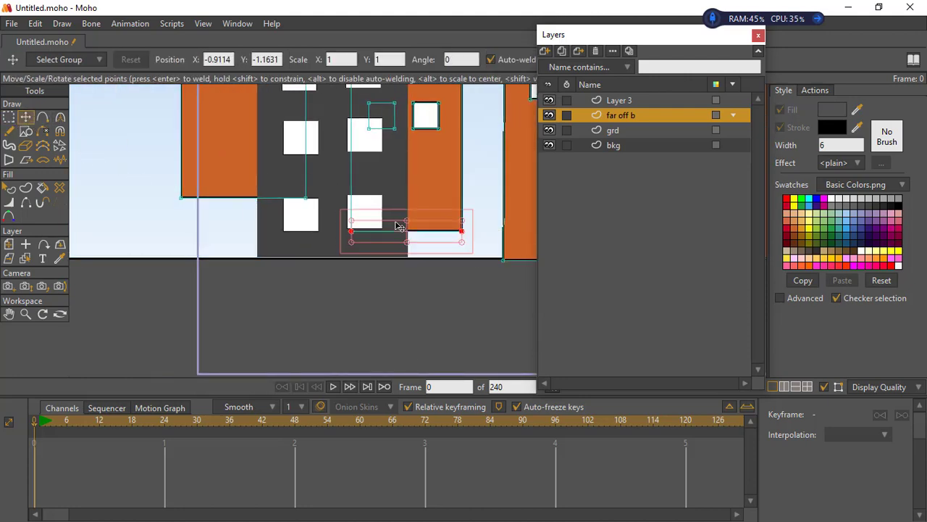
left_click_drag(400, 226, 399, 252)
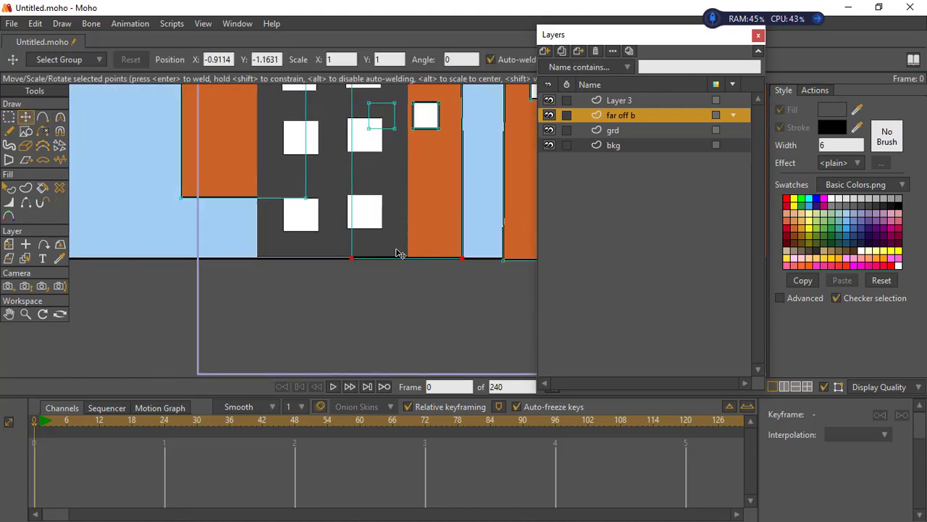
Select the first orange building's bottom edge and lower it to the ground line.
left_click(9, 117)
left_click_drag(154, 173, 333, 246)
left_click(25, 116)
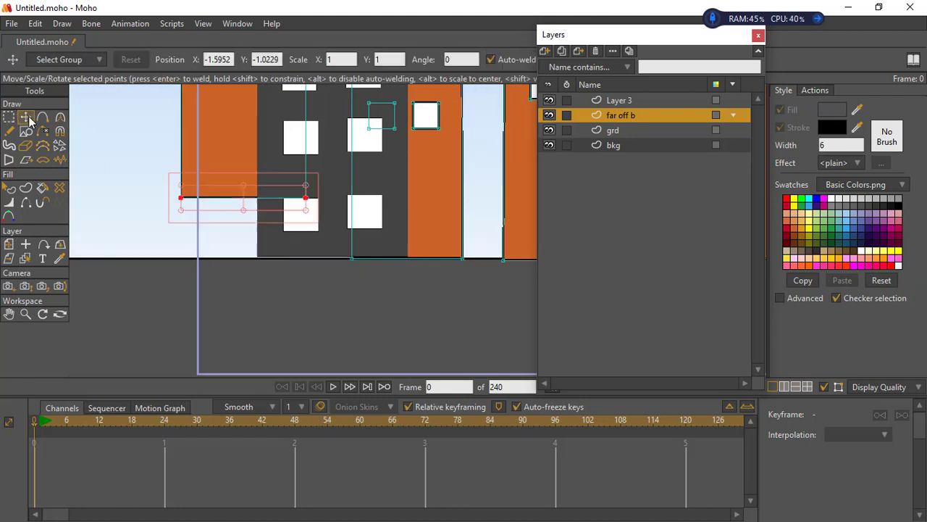
left_click_drag(262, 210, 217, 181)
Render frame 0 to check the buildings against the ground line, and close the render preview.
left_click(26, 313)
key("ctrl+r")
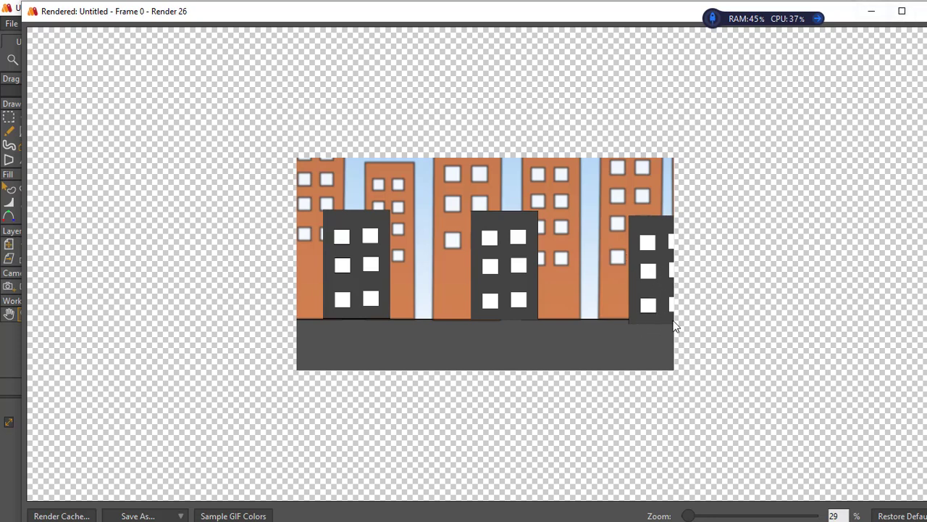
left_click(902, 11)
left_click(914, 7)
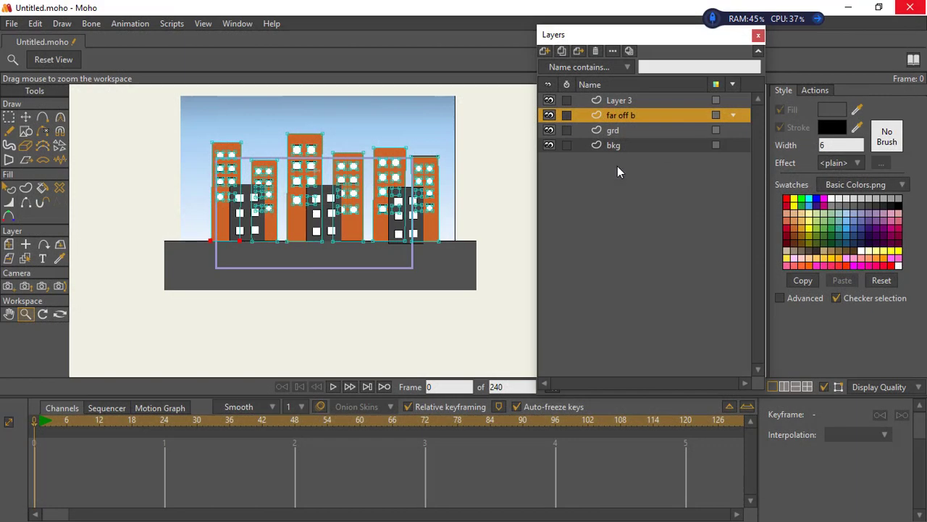
On Layer 3, select the third dark building with its windows and raise it slightly to the ground line.
left_click_drag(147, 266, 312, 205)
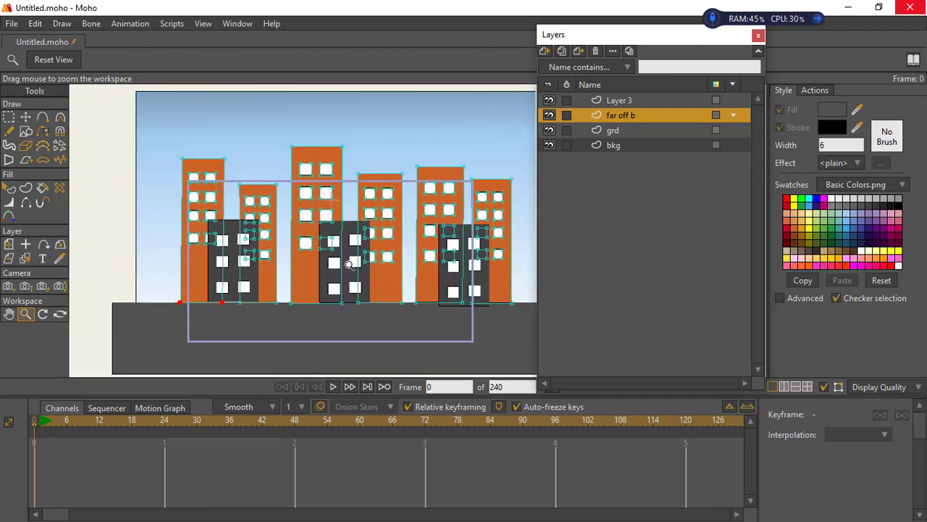
left_click(619, 102)
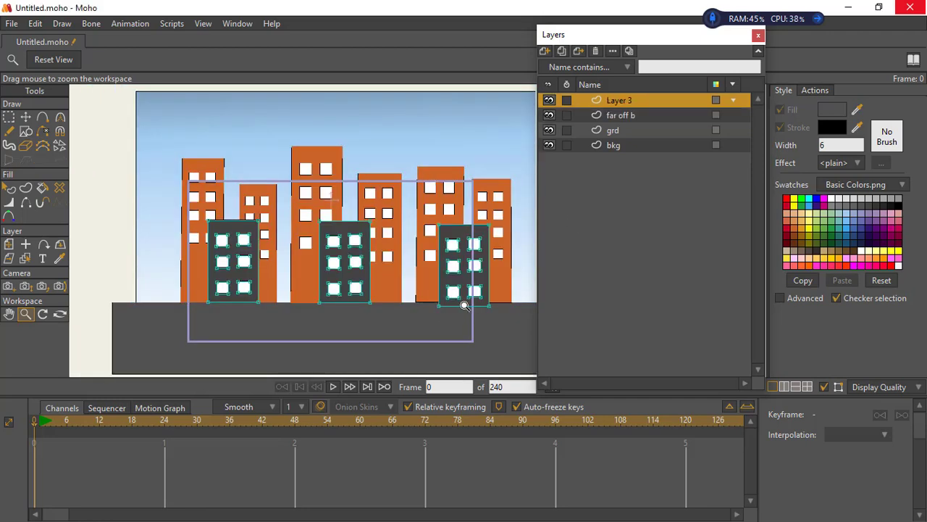
left_click(9, 313)
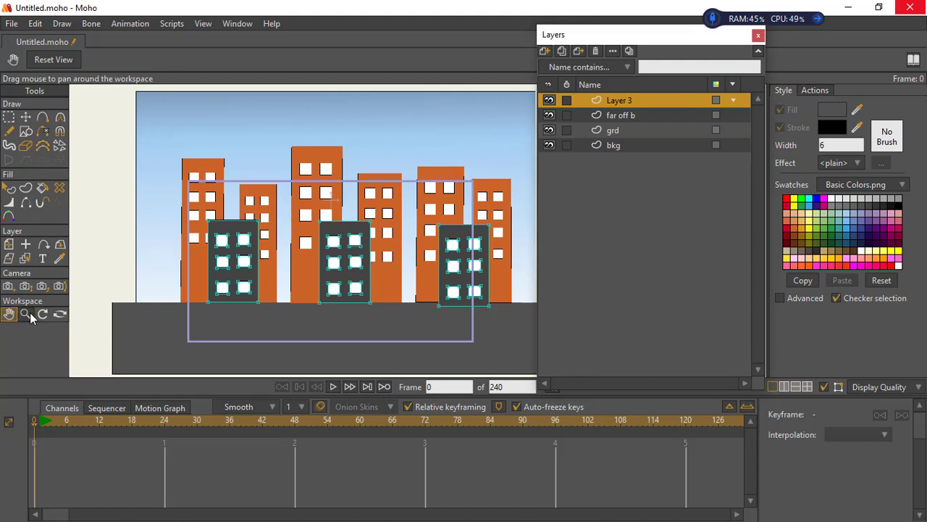
left_click(9, 117)
left_click_drag(426, 310, 408, 317)
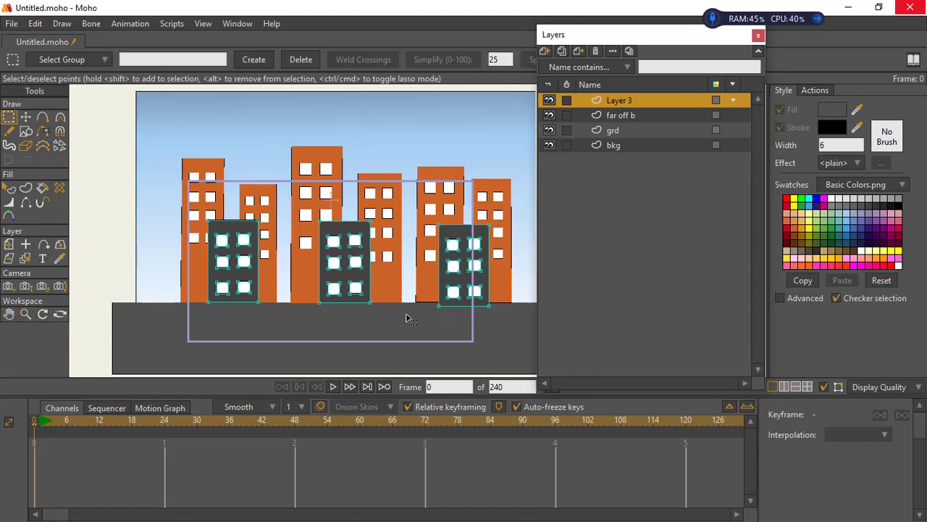
left_click_drag(435, 212, 512, 365)
left_click(25, 116)
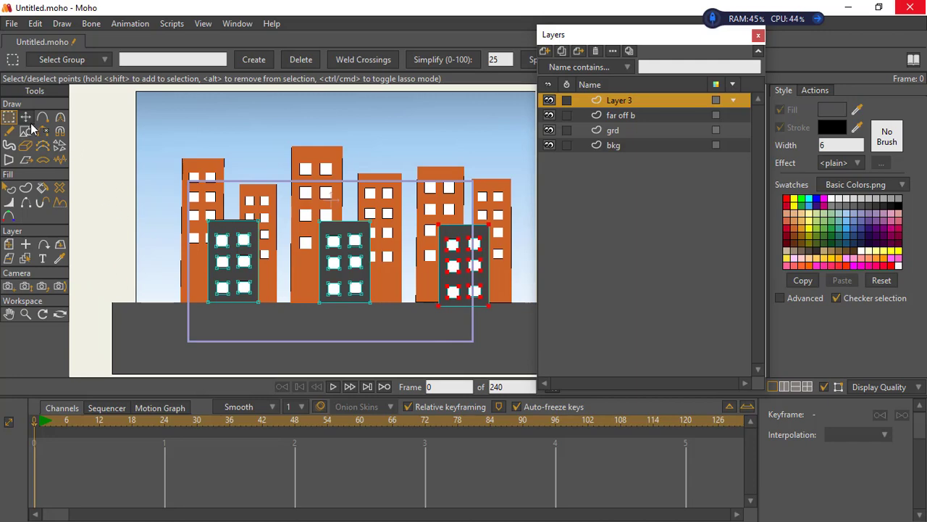
left_click_drag(476, 275, 471, 268)
Add a new vector layer between the grd and bkg layers for a yellow sun behind the buildings.
left_click(25, 313)
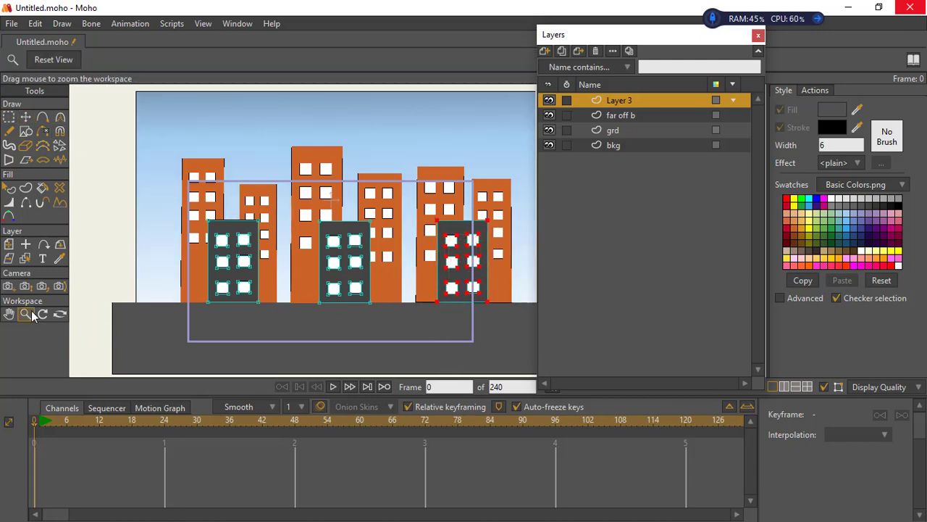
left_click_drag(399, 294, 367, 239)
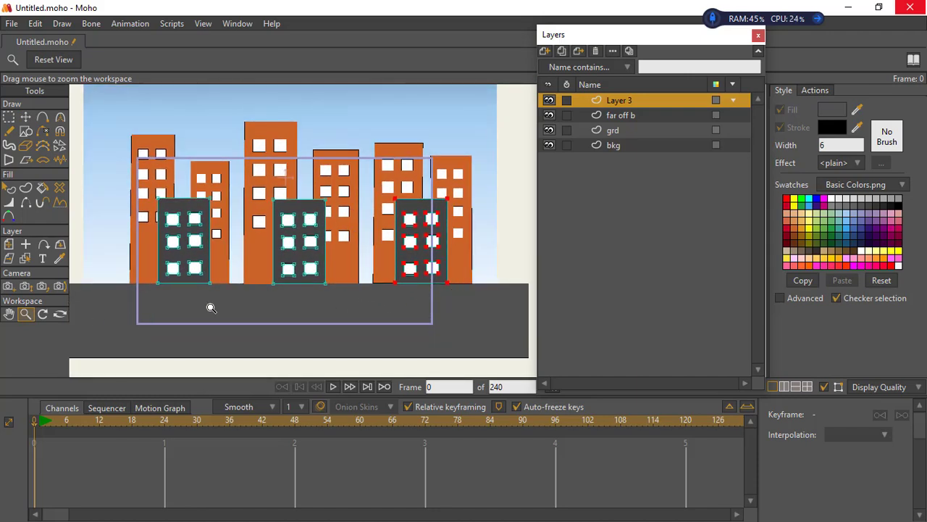
left_click(637, 146)
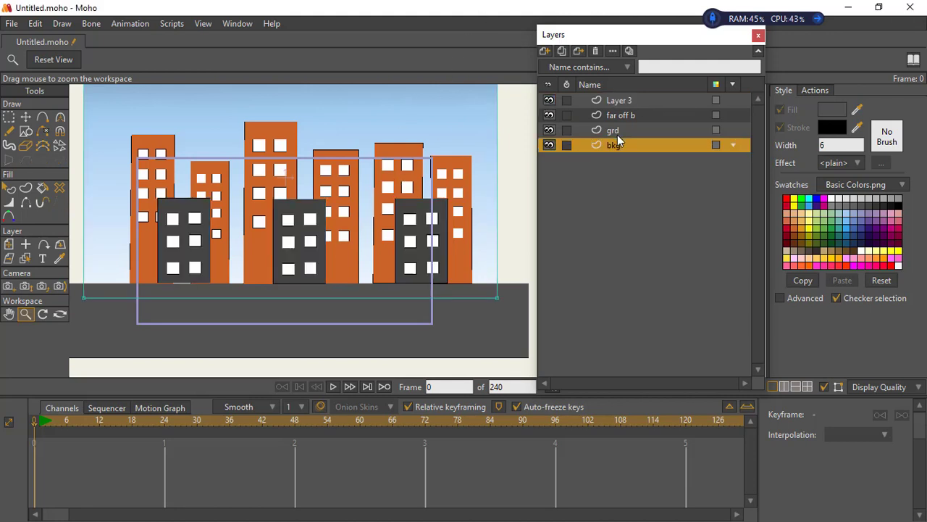
left_click(617, 131)
left_click(543, 53)
left_click(567, 63)
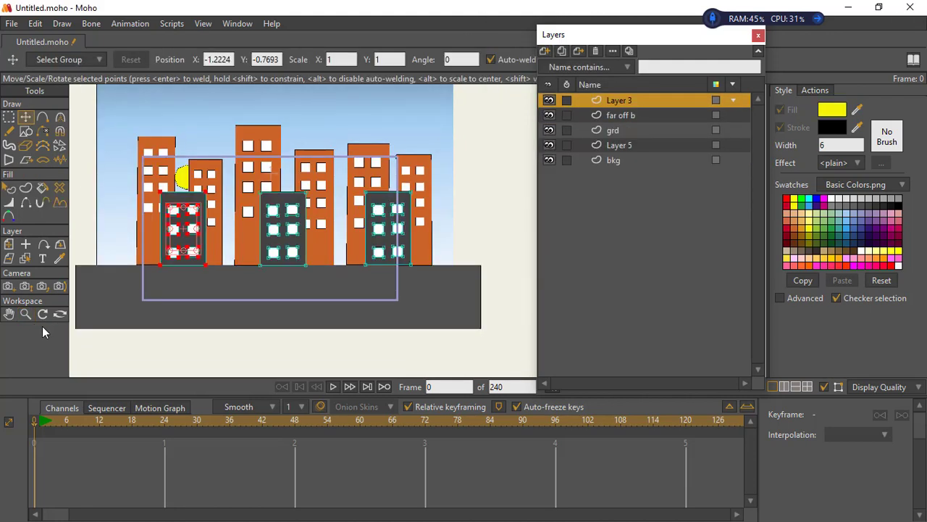
Render frame 0 to check the yellow sun behind the blurred orange buildings, and close the render preview.
left_click(26, 314)
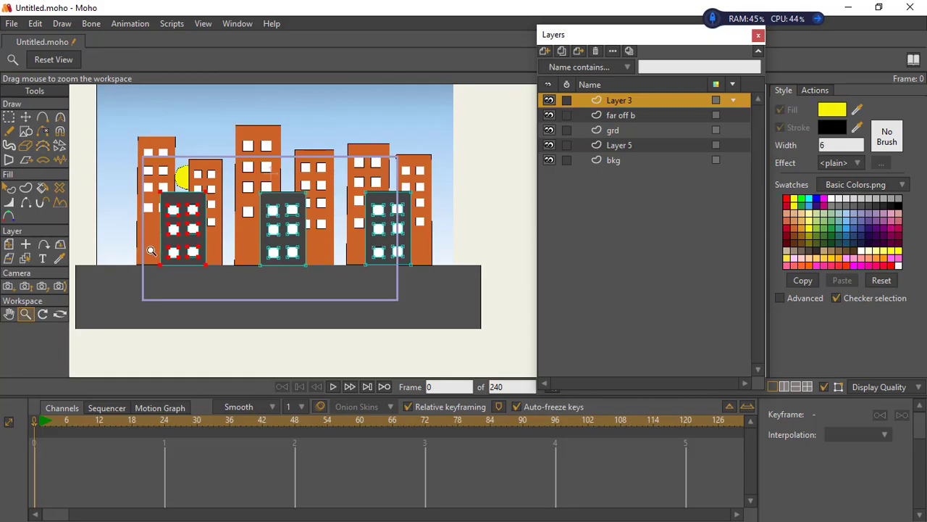
key("ctrl+r")
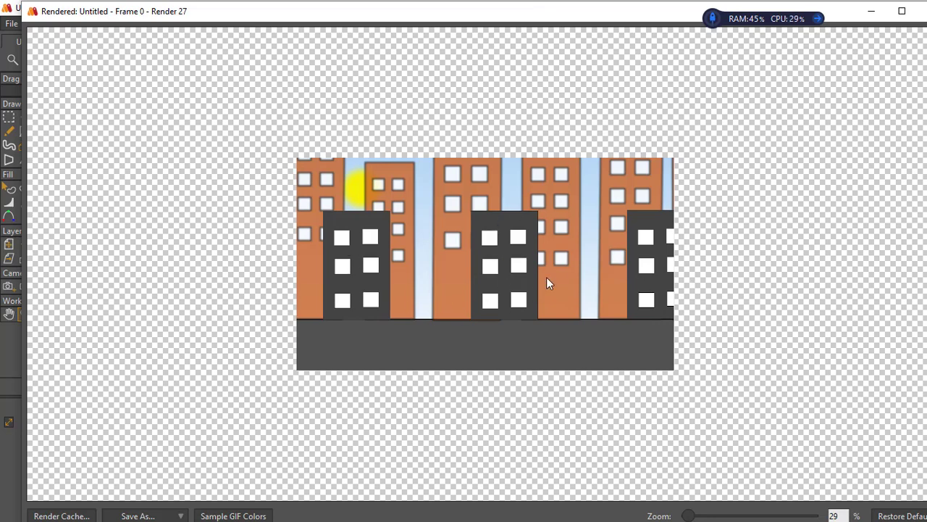
left_click(923, 10)
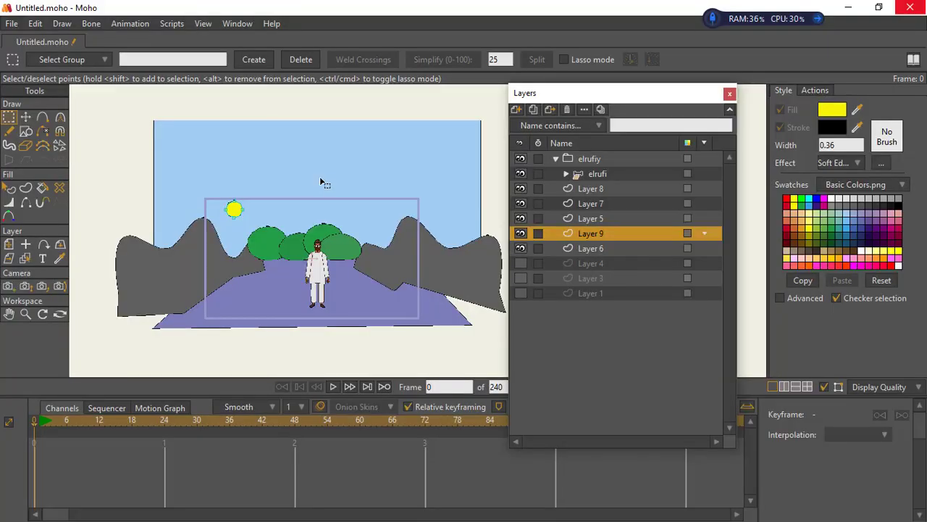
In the mountain scene, move the elrufi bone layer forward towards the camera to about Z 8.06 and raise it slightly.
left_click(568, 159)
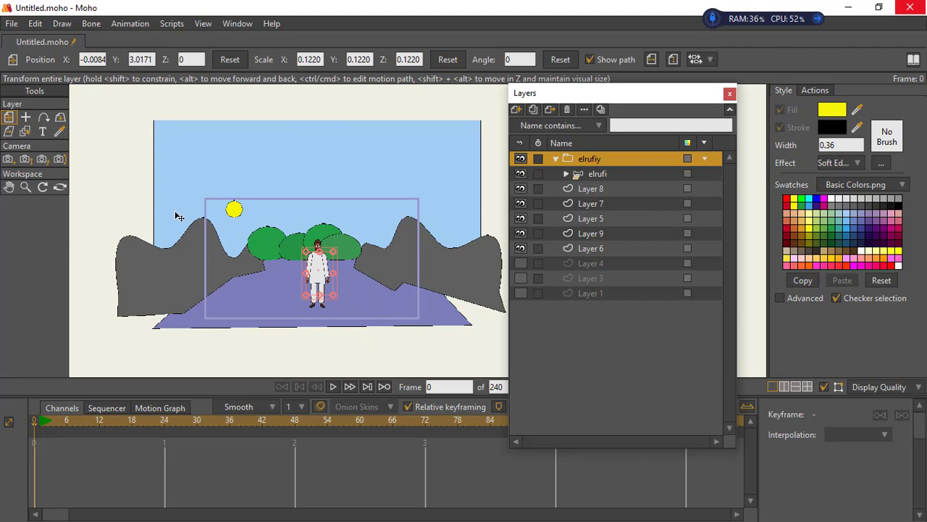
left_click(61, 188)
mouse_move(327, 253)
left_mouse_down()
mouse_move(261, 239)
mouse_move(289, 199)
mouse_move(371, 231)
mouse_move(296, 257)
mouse_move(325, 242)
left_mouse_up()
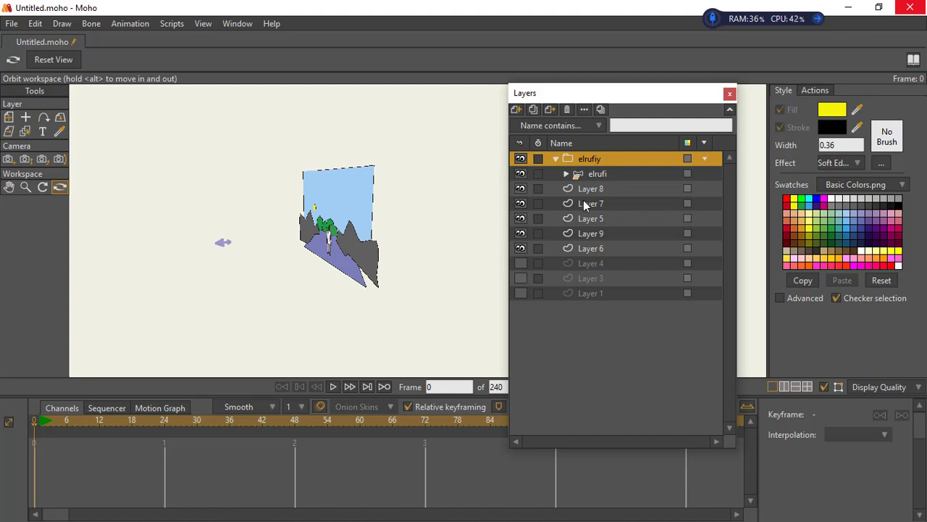
left_click(584, 173)
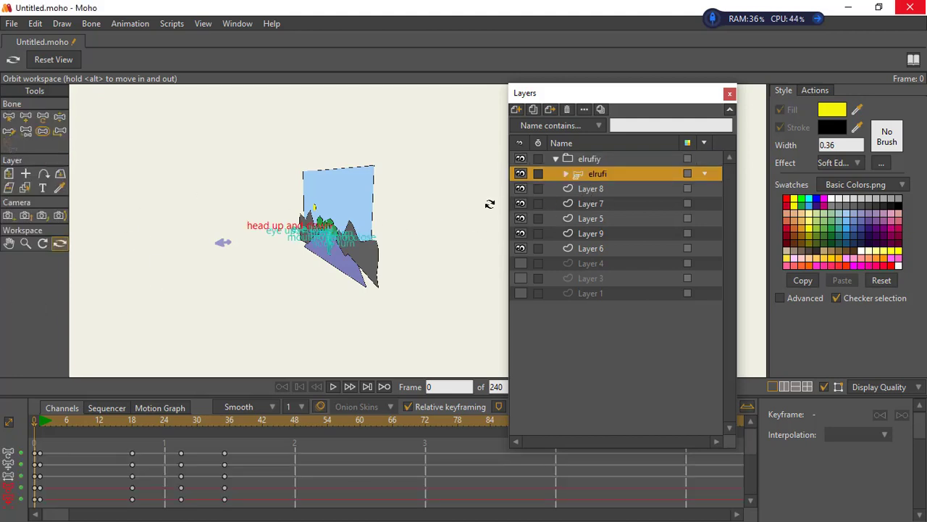
left_click(8, 174)
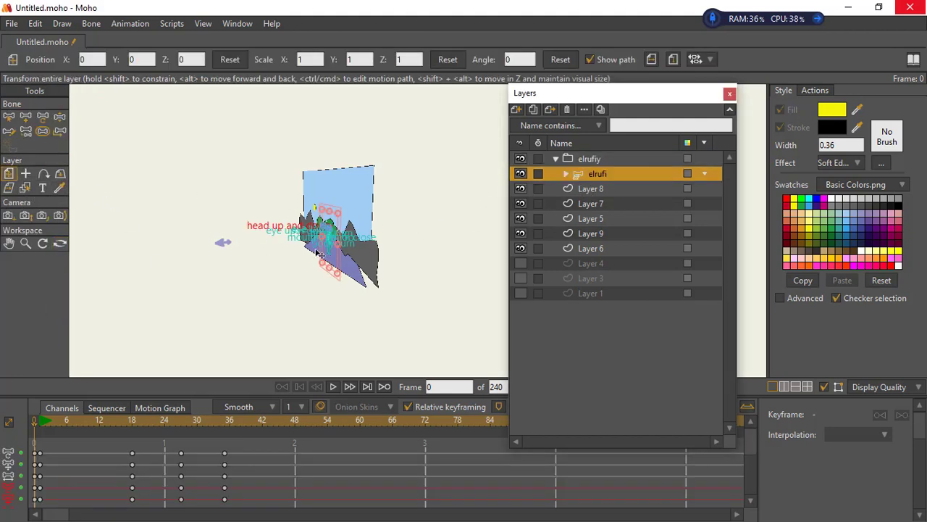
left_click_drag(329, 244, 305, 258)
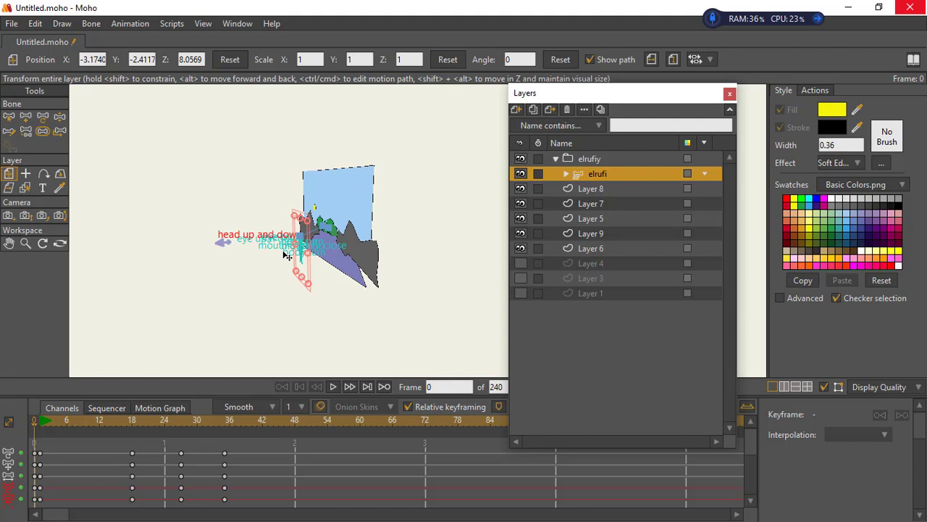
left_click_drag(303, 250, 304, 243)
Clear the elrufi layer's animation, including its sub-layers.
left_click(61, 242)
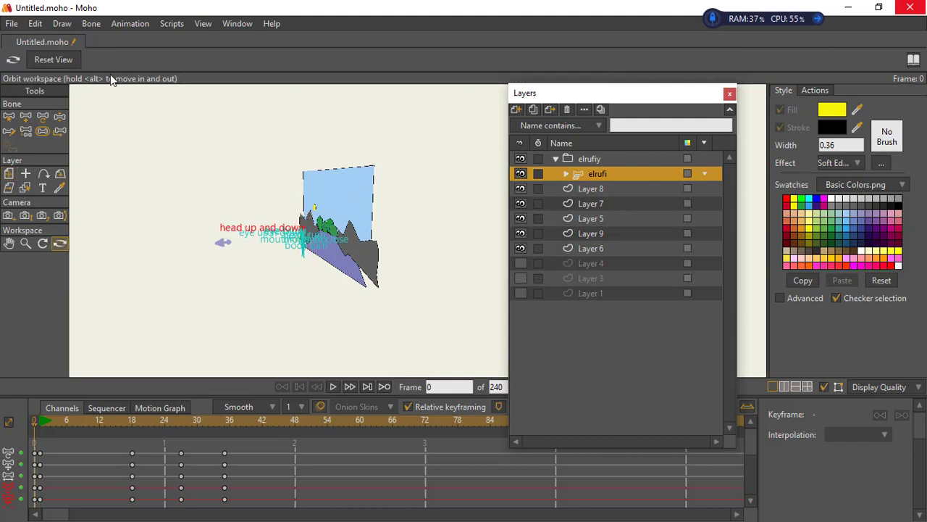
left_click(72, 64)
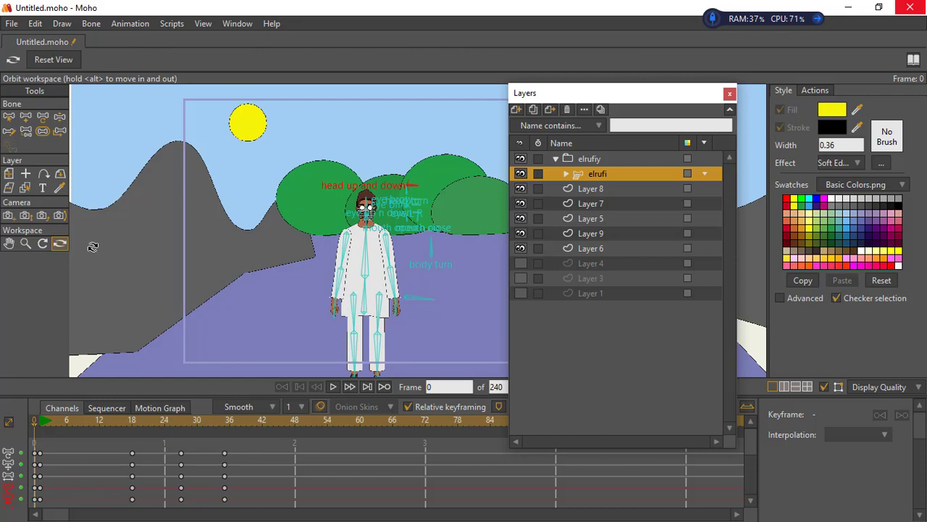
left_click(25, 243)
left_click_drag(166, 246, 272, 214)
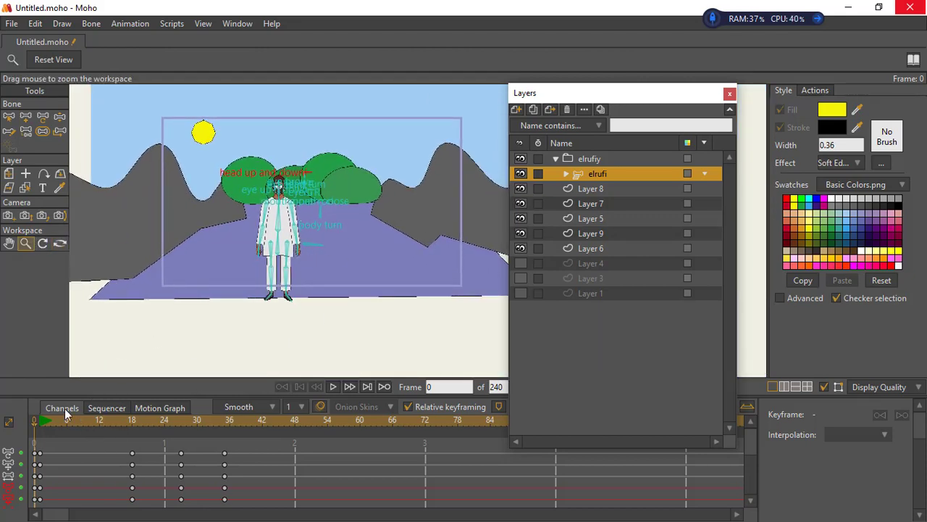
left_click_drag(61, 426, 31, 431)
left_click(130, 23)
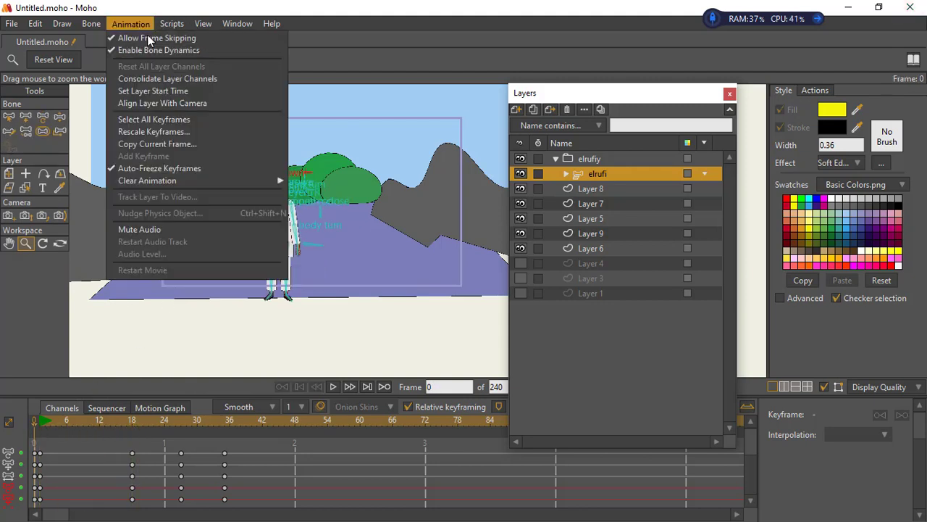
left_click(335, 269)
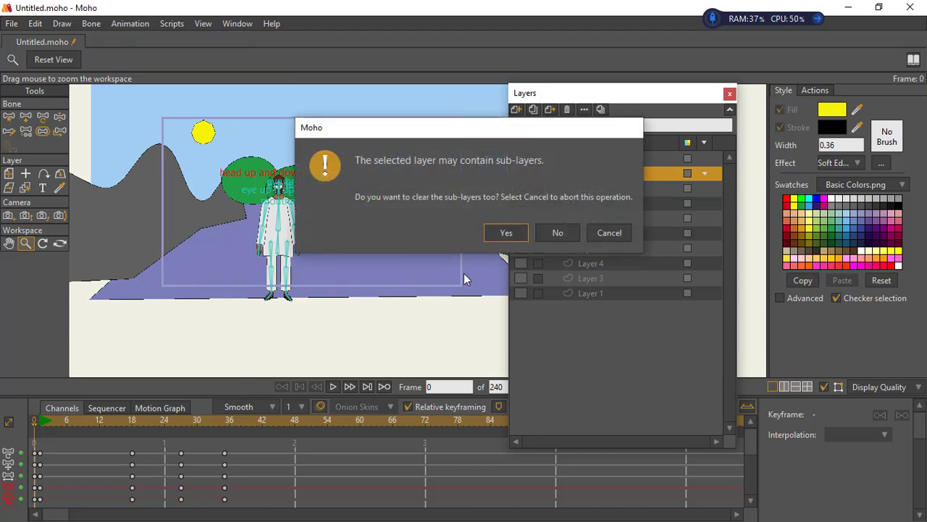
left_click(502, 233)
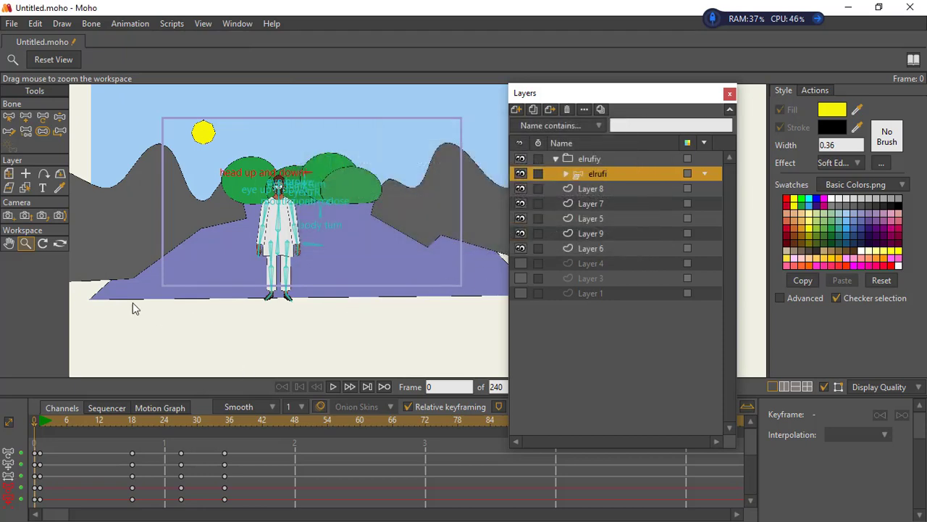
At frame 1, adjust the camera's zoom and track it to about X 0.0093, Y 0.0139, Z 3.5279.
left_click(43, 424)
left_click(43, 201)
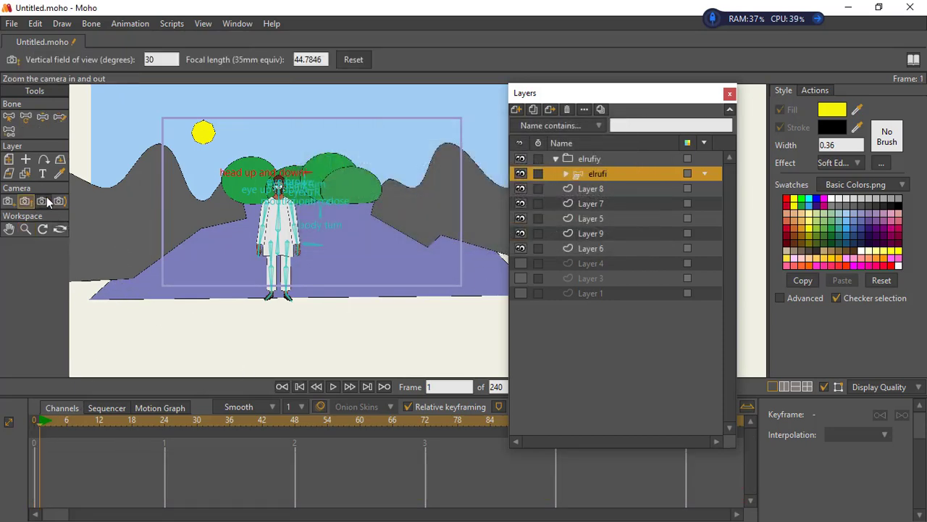
left_click(60, 230)
left_click_drag(259, 245, 288, 184)
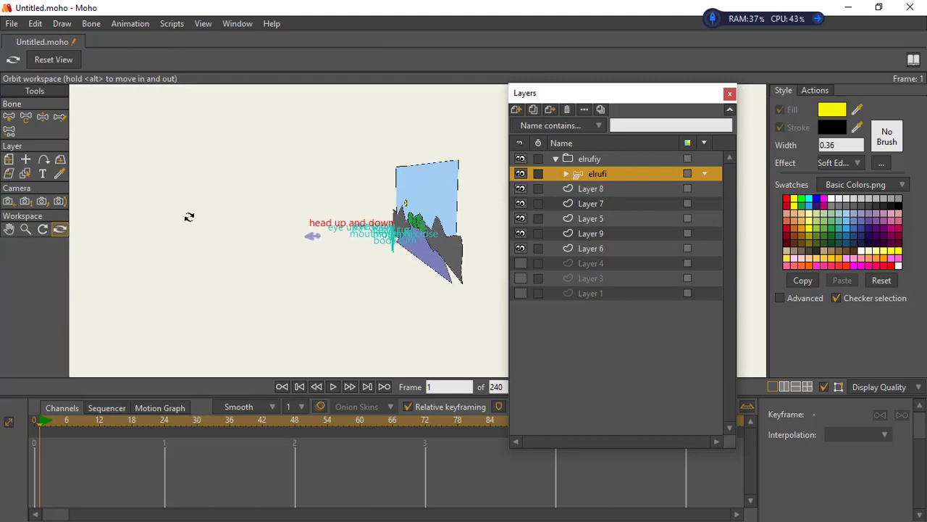
left_click(25, 201)
left_click(8, 201)
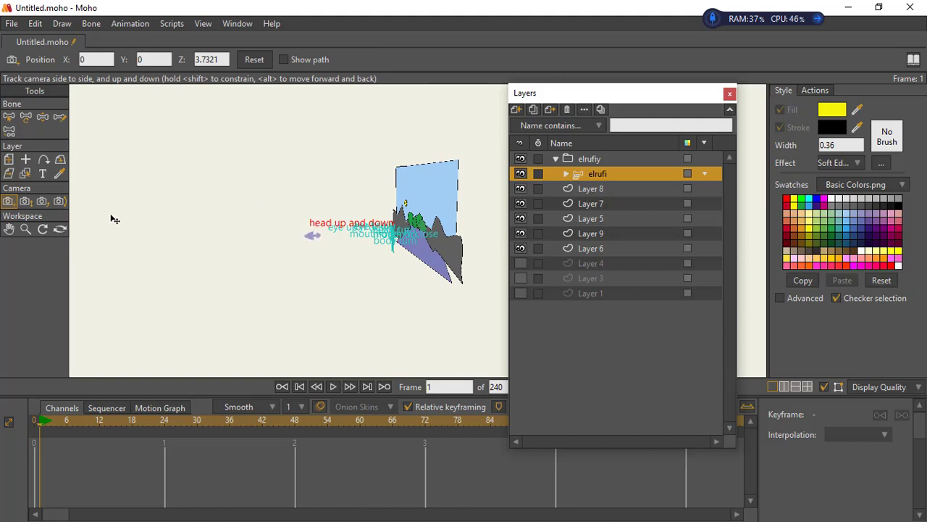
left_click(24, 201)
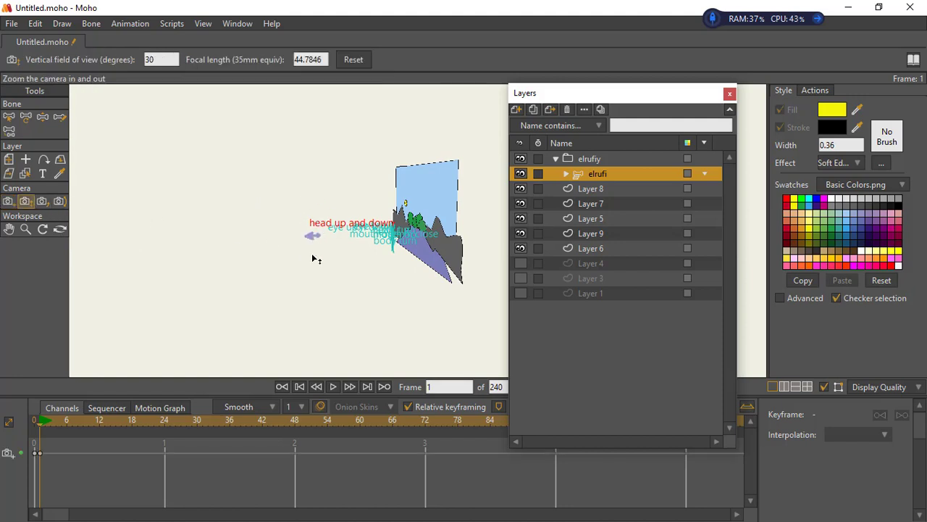
left_click(12, 204)
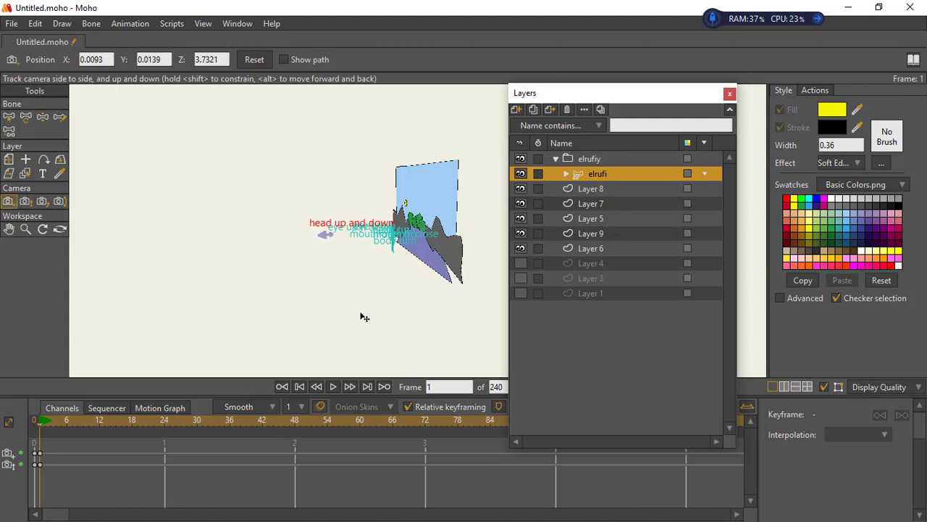
left_click_drag(353, 252, 373, 308)
left_click_drag(361, 244, 298, 216)
Move the camera at frame 24 to key a second camera position, and return to frame 1.
left_click(164, 422)
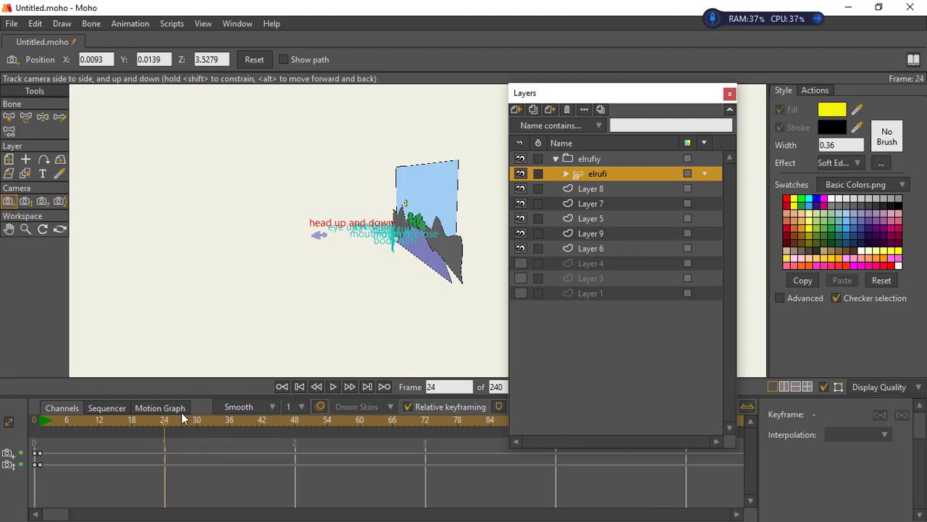
left_click_drag(321, 262, 379, 273)
left_click_drag(63, 423, 39, 424)
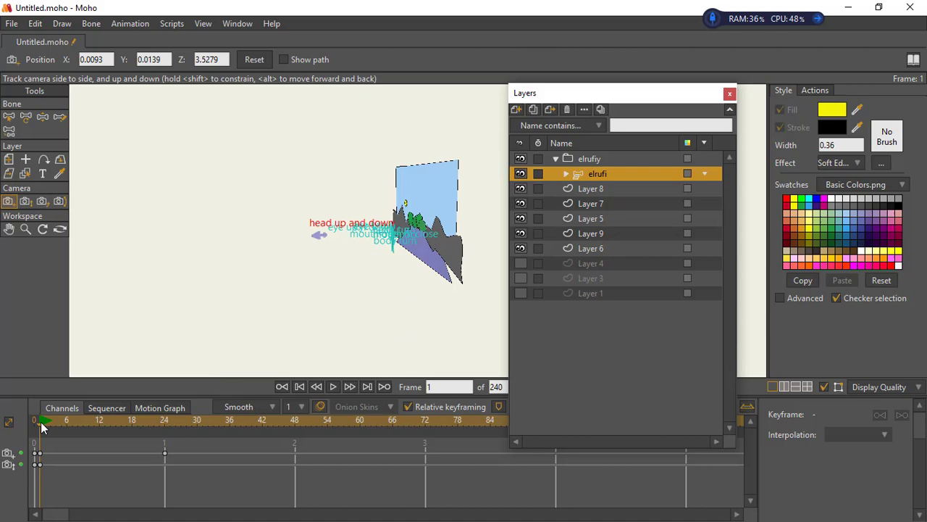
With the workspace facing front at frame 1, zoom the camera to a vertical field of view of about 15.24 degrees.
left_click(60, 229)
left_click(71, 62)
left_click_drag(332, 241, 219, 293)
left_click(25, 229)
left_click_drag(360, 248, 200, 275)
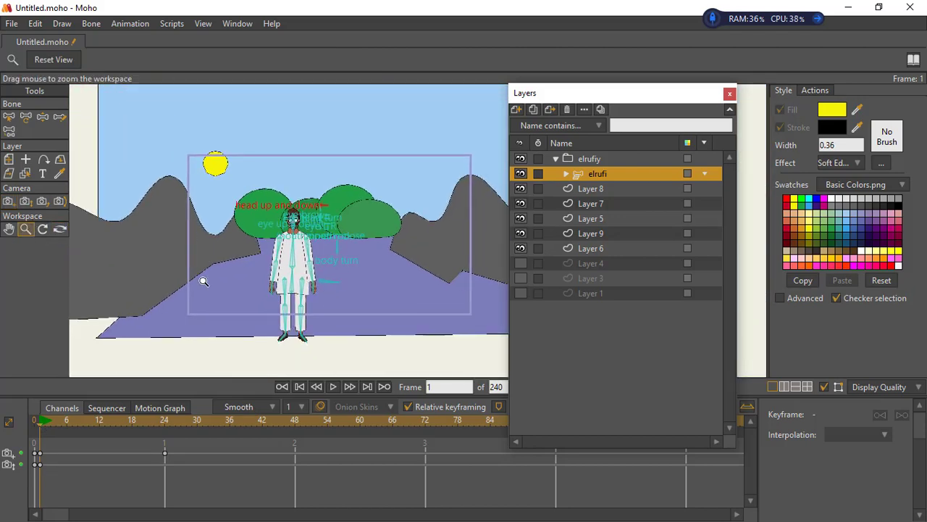
mouse_move(51, 424)
left_mouse_down()
mouse_move(161, 424)
mouse_move(42, 433)
left_mouse_up()
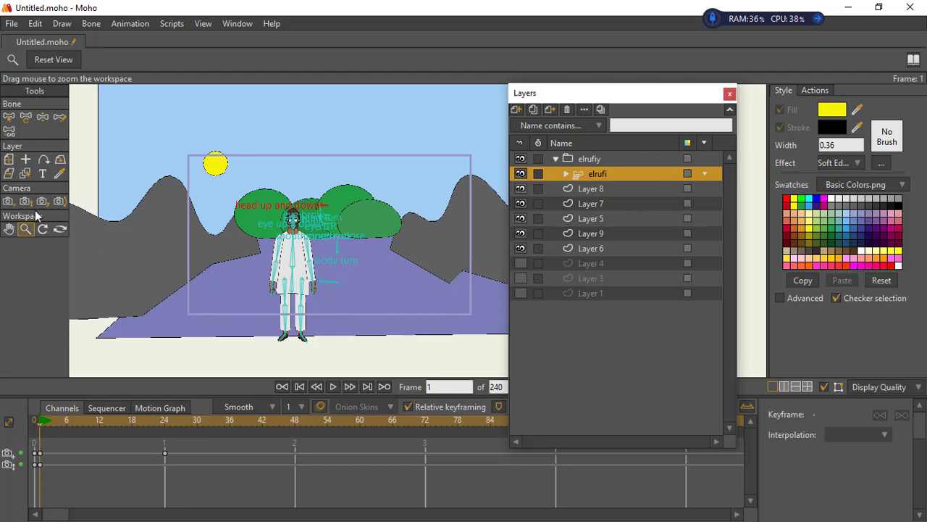
left_click(24, 201)
left_click_drag(316, 244, 284, 312)
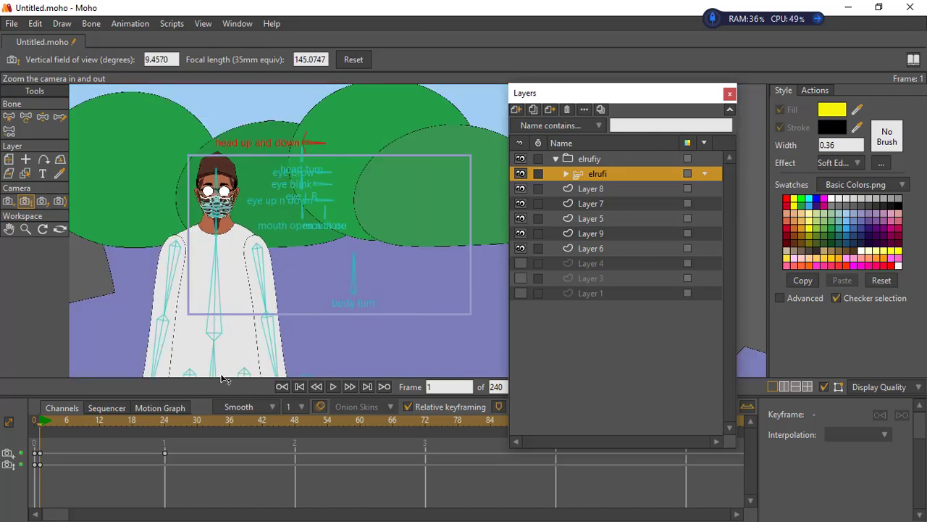
left_click_drag(242, 318, 234, 314)
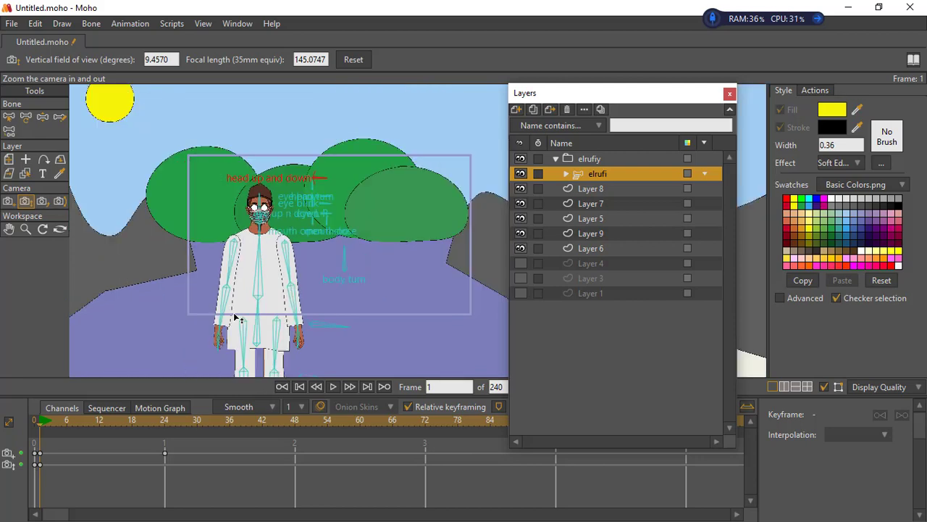
left_click_drag(282, 289, 282, 288)
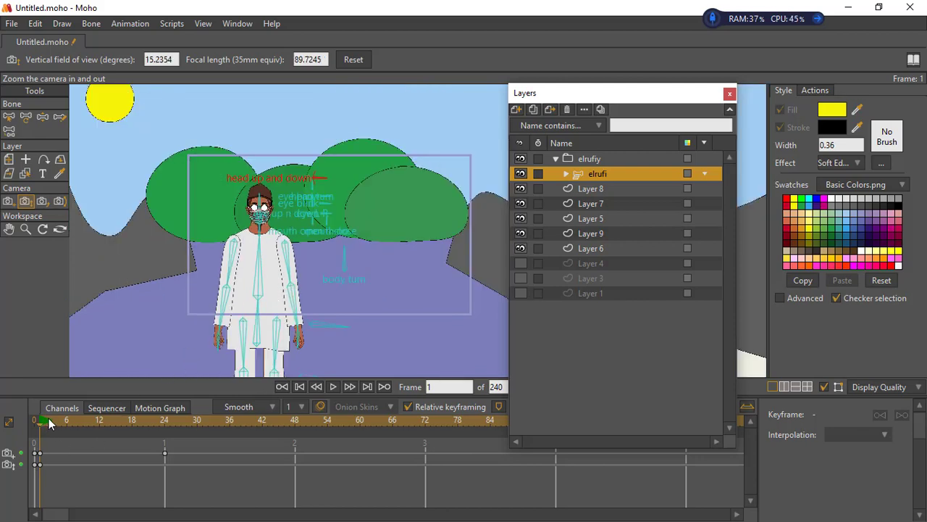
Compare the camera's view at frames 0 and 24 with the whole scene in sight, and return to frame 1.
left_click_drag(50, 424, 30, 418)
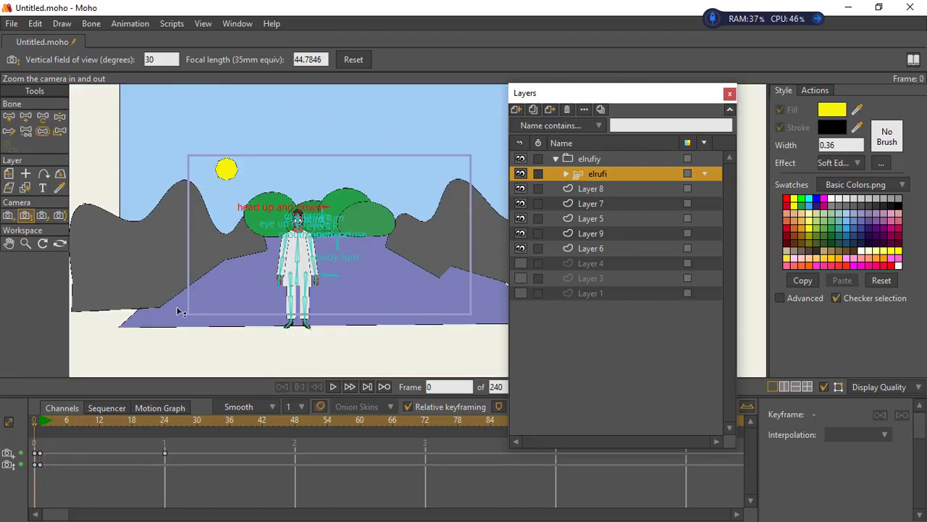
left_click(166, 418)
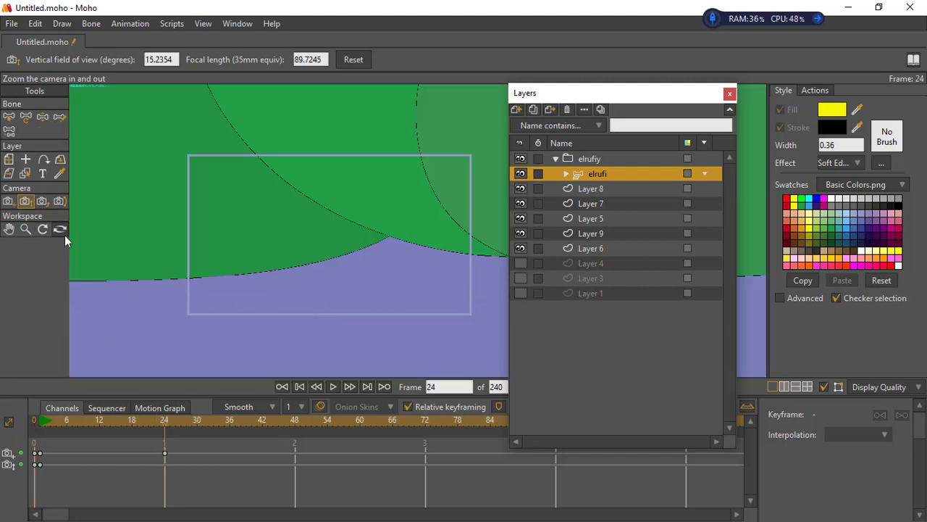
left_click(62, 228)
left_click(67, 60)
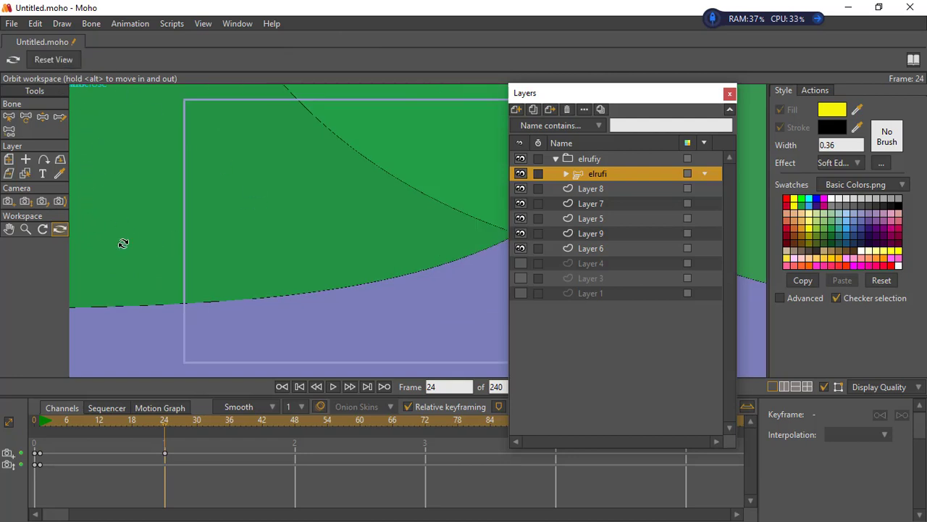
left_click(25, 229)
scroll(234, 249, "down", 10)
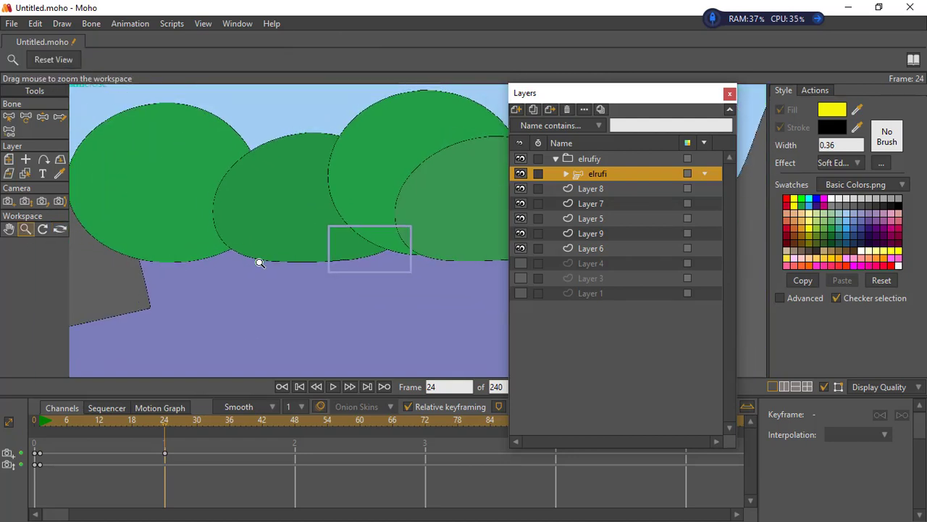
left_click(41, 422)
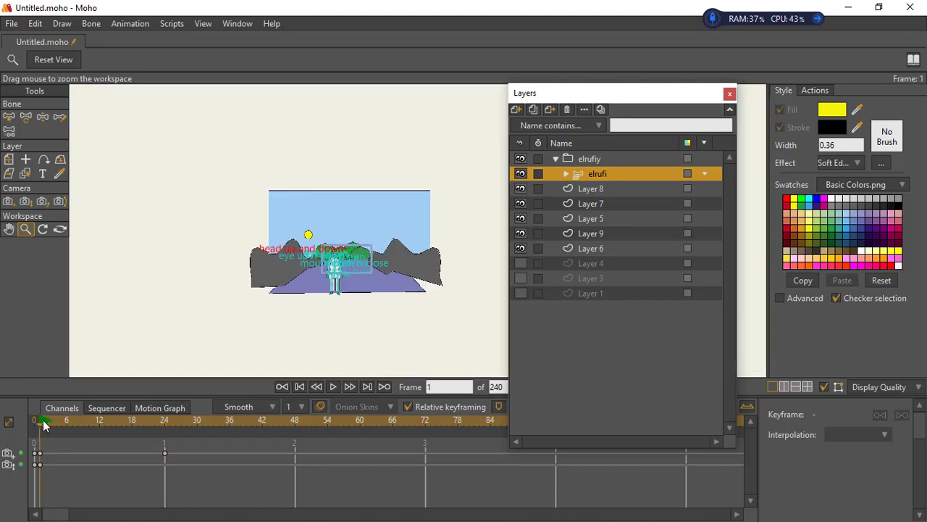
Seen from the side, move the sky (Layer 6) back to about X 0.37, Y 0.10, Z -1.36 with Transform Layer.
left_click(60, 229)
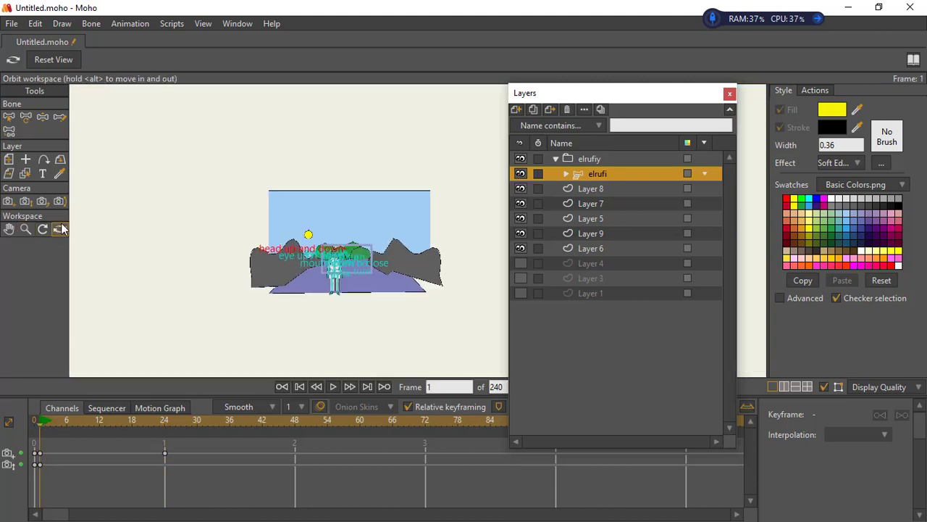
left_click_drag(231, 235, 317, 195)
left_click(25, 229)
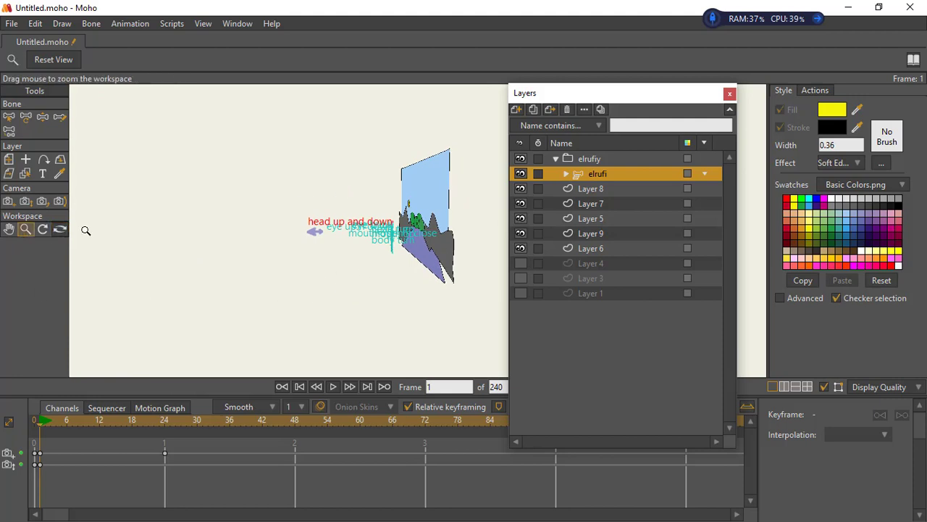
left_click_drag(85, 230, 398, 272)
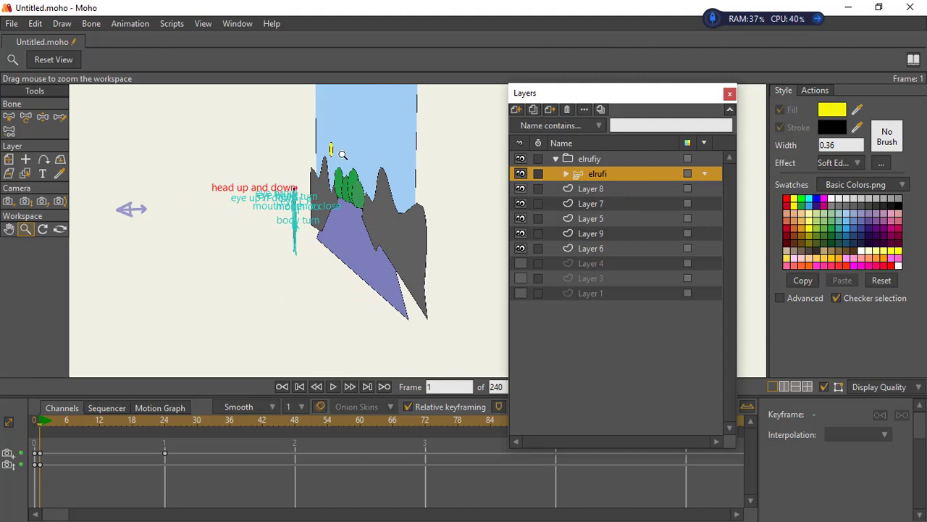
left_click(43, 116)
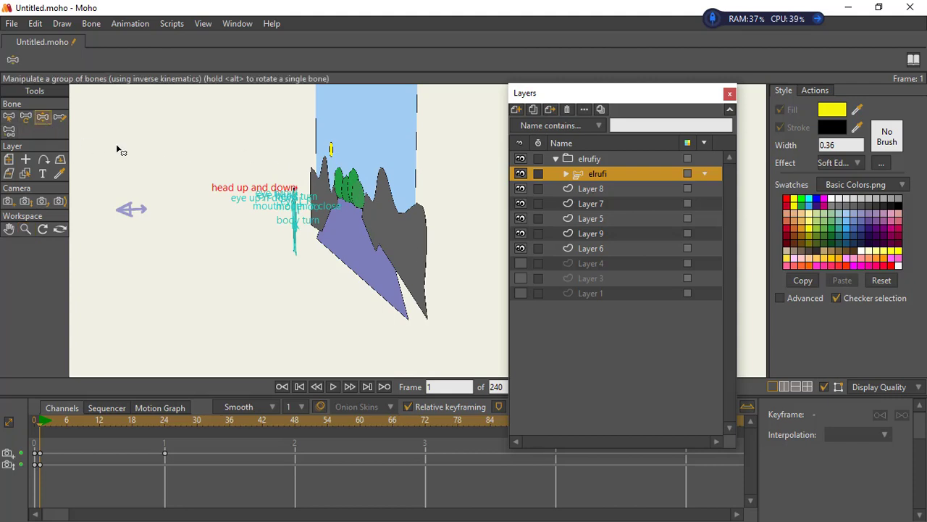
left_click(584, 190)
left_click(592, 249)
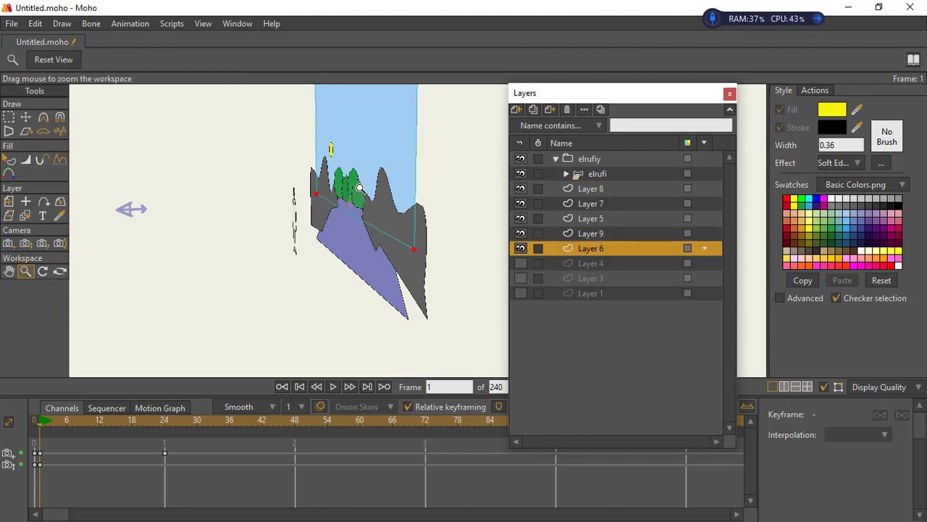
left_click(9, 202)
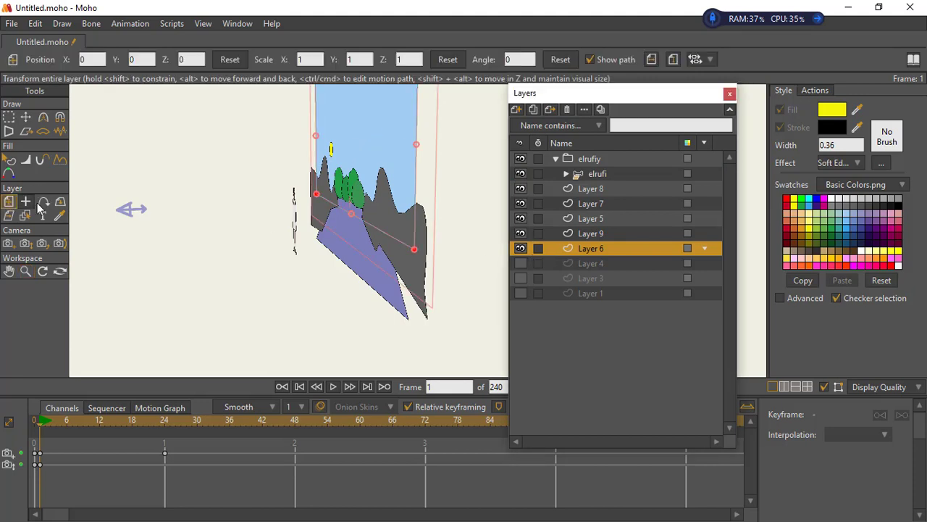
left_click_drag(368, 165, 449, 157)
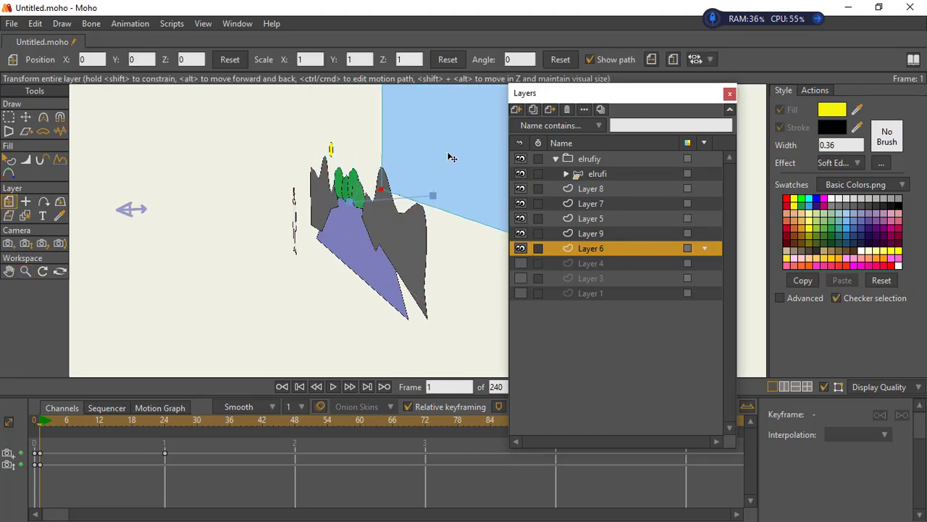
left_click_drag(568, 101, 639, 117)
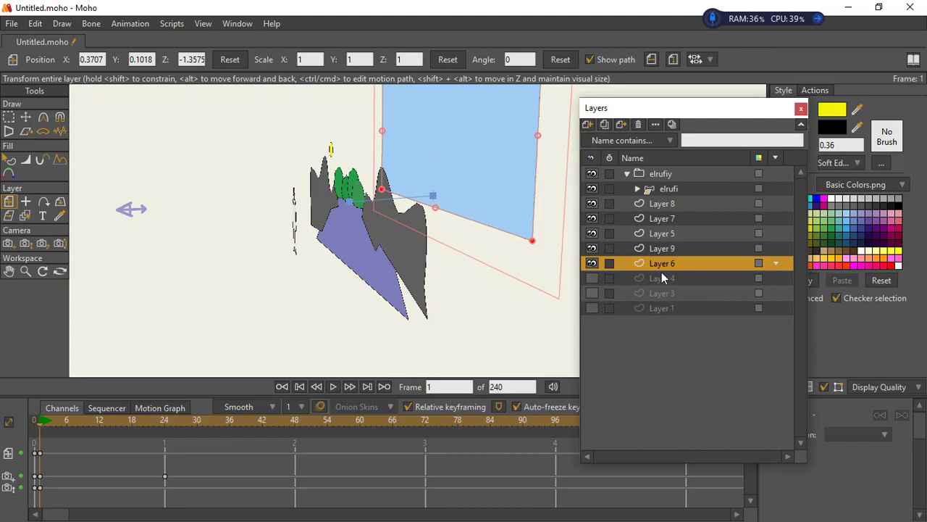
Move the sun (Layer 9) back towards the sky to about X 0.245, Y 0.339, Z -1.048.
left_click(665, 249)
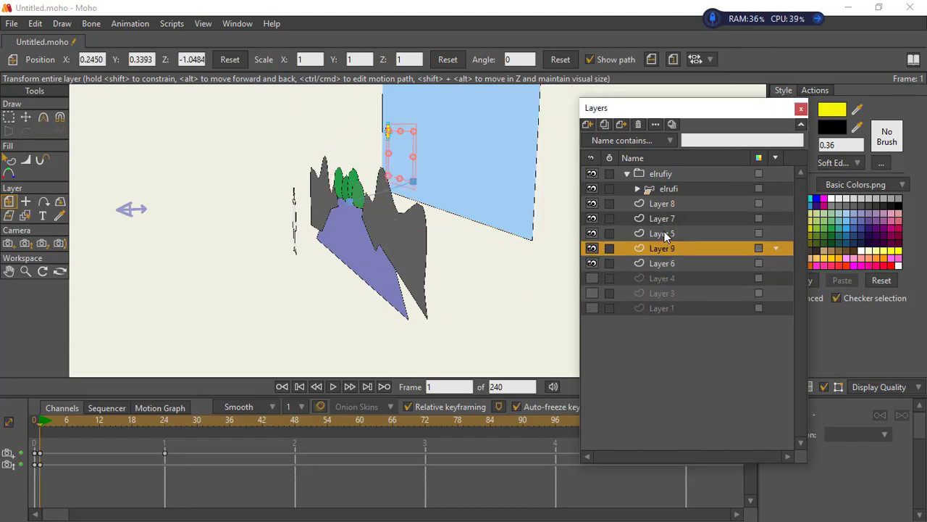
left_click(665, 232)
left_click(644, 249)
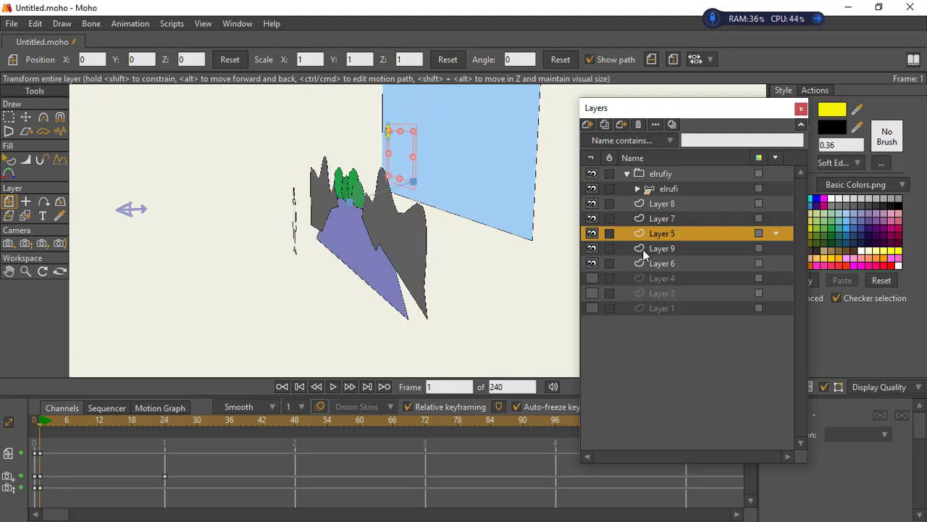
Move the mountains (Layer 7) back to about Z -0.51 and the trees (Layer 8) forward to about Z 0.15.
left_click(655, 218)
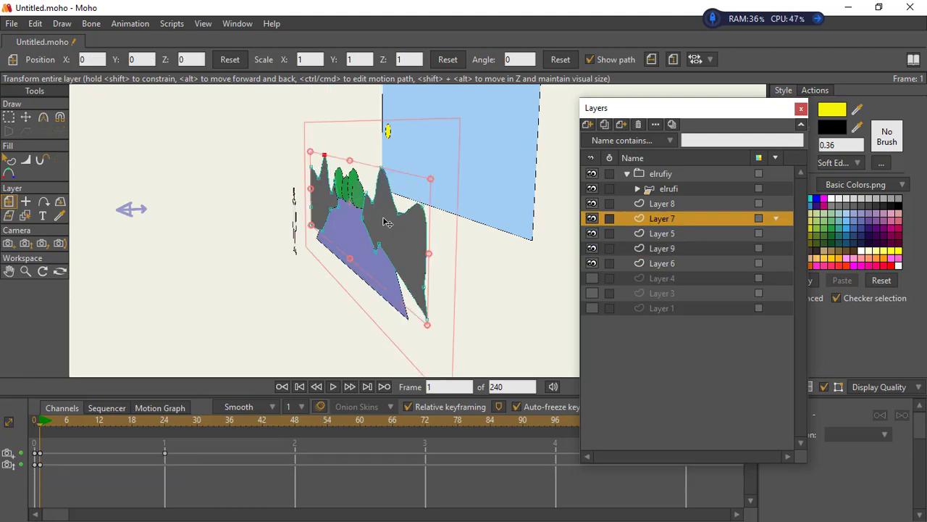
left_click_drag(388, 221, 415, 200)
left_click_drag(400, 157, 401, 158)
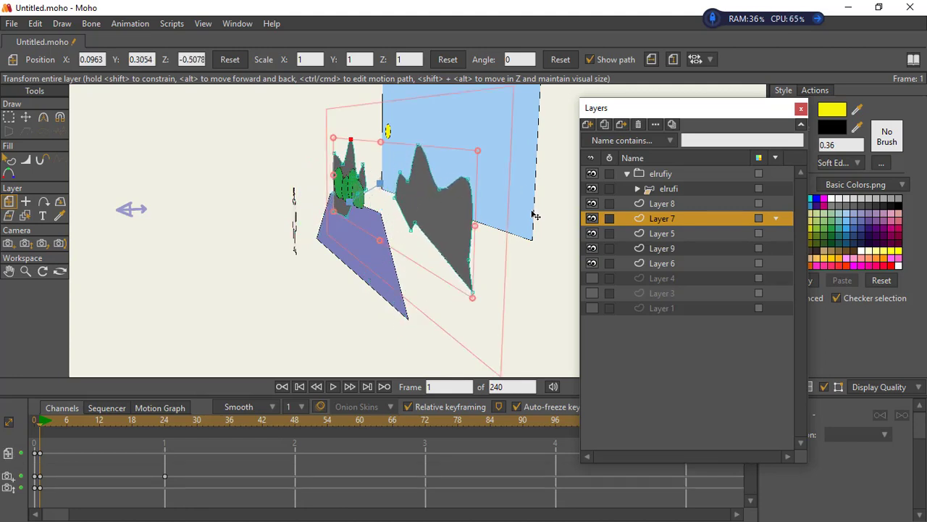
left_click(664, 203)
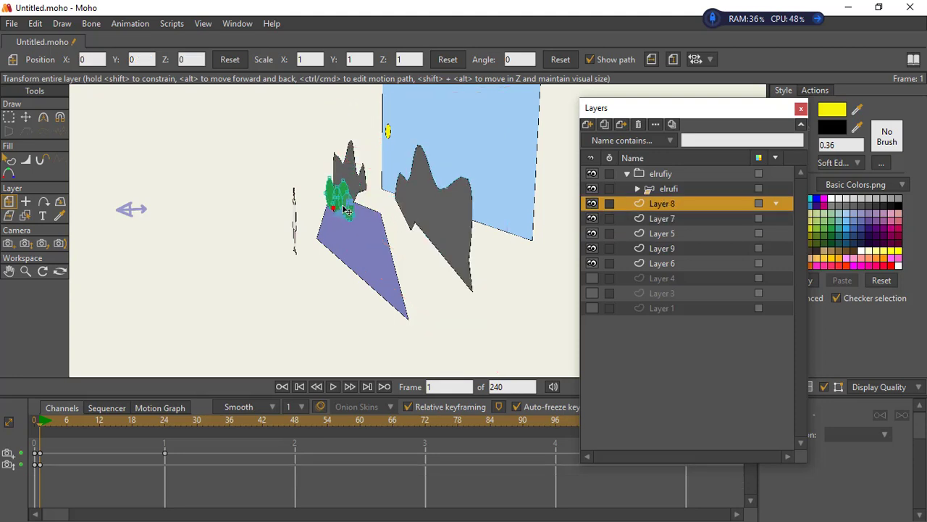
left_click(219, 294)
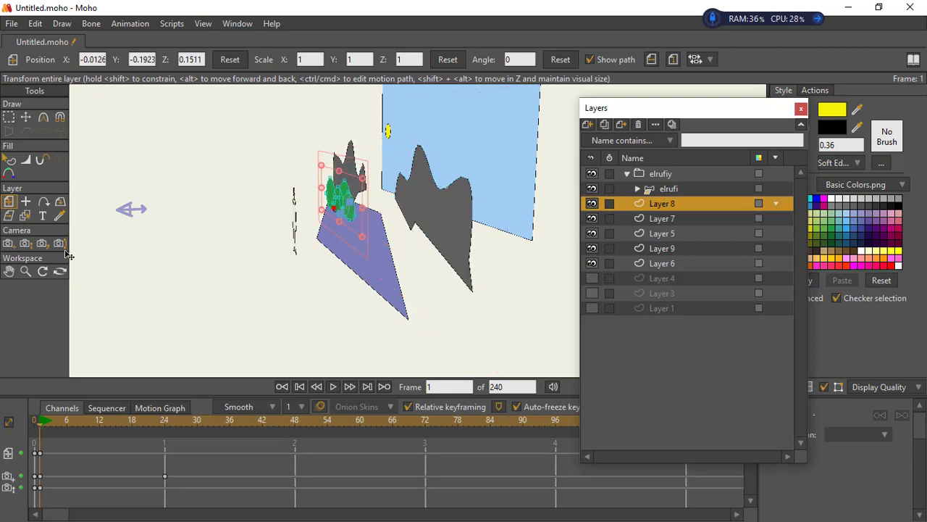
Reset the workspace to the front view and zoom the camera out to a vertical field of view of about 28.56 degrees.
left_click(60, 271)
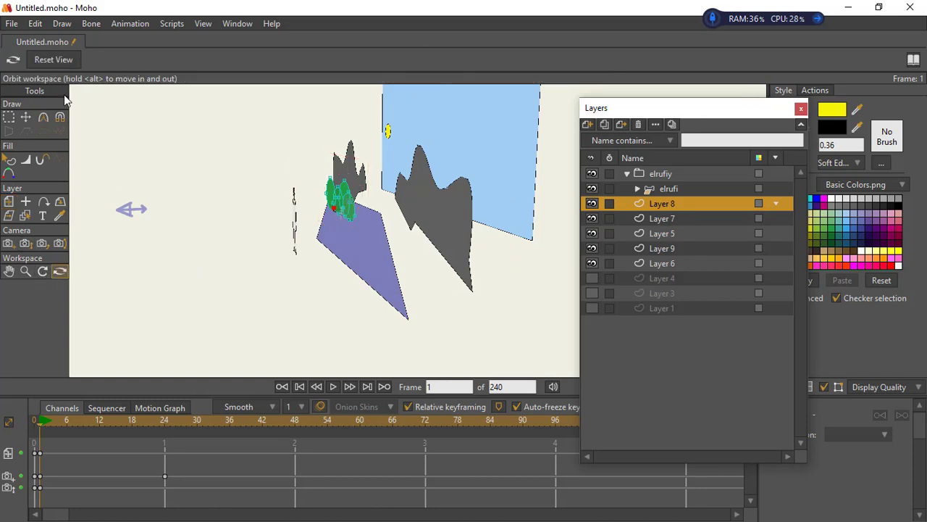
left_click(53, 59)
left_click(26, 272)
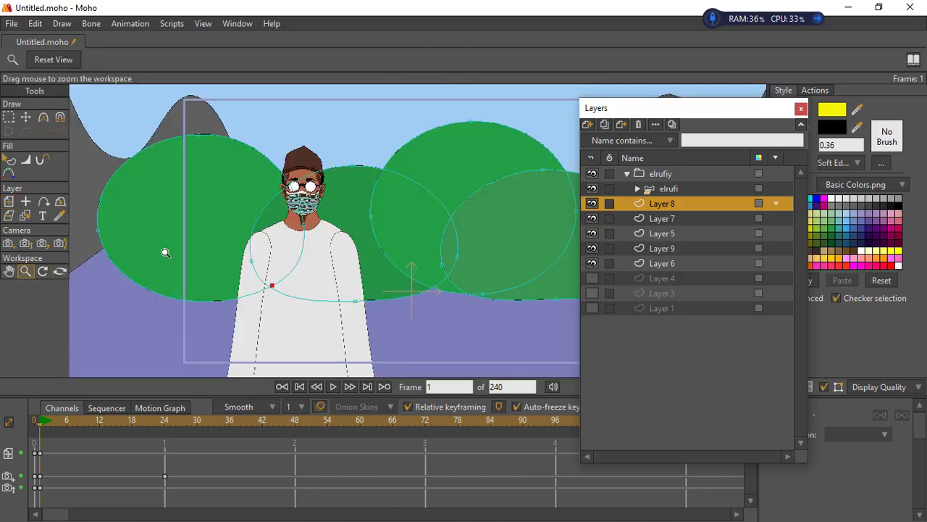
left_click_drag(435, 226, 336, 277)
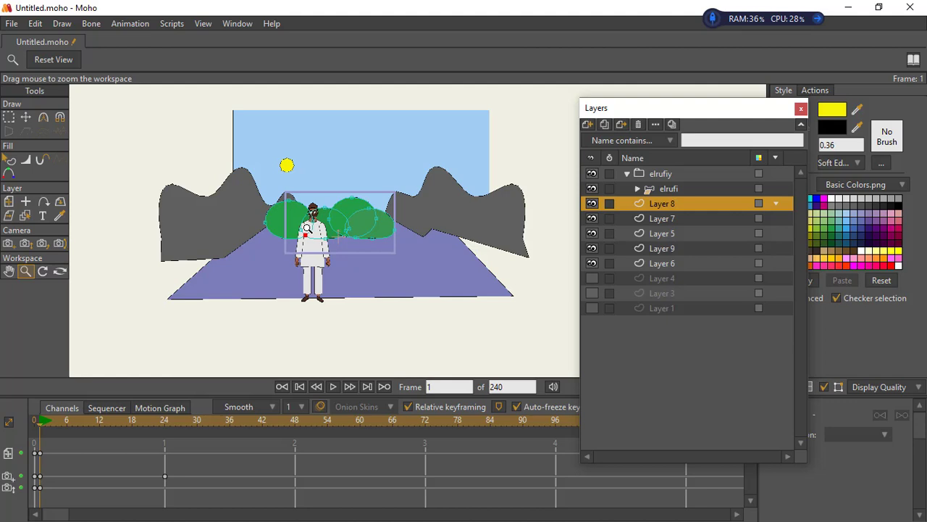
left_click(25, 243)
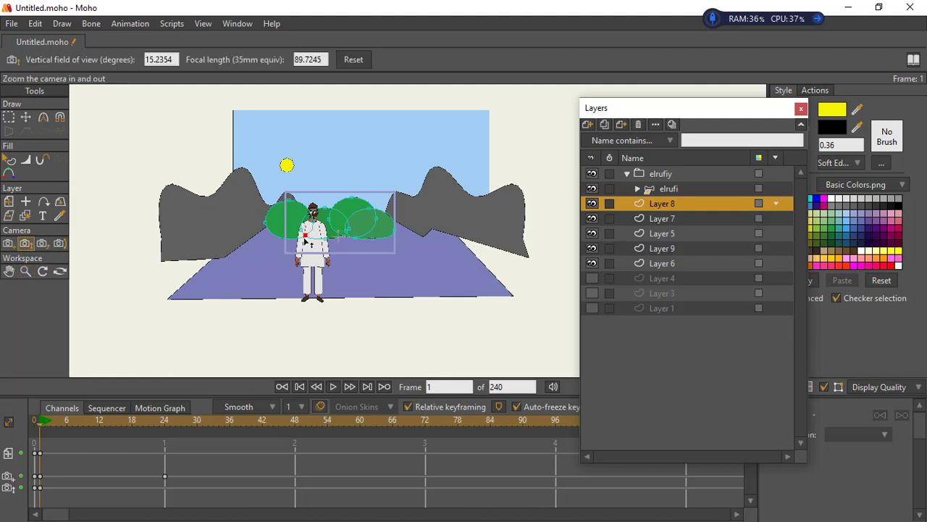
left_click_drag(306, 240, 280, 107)
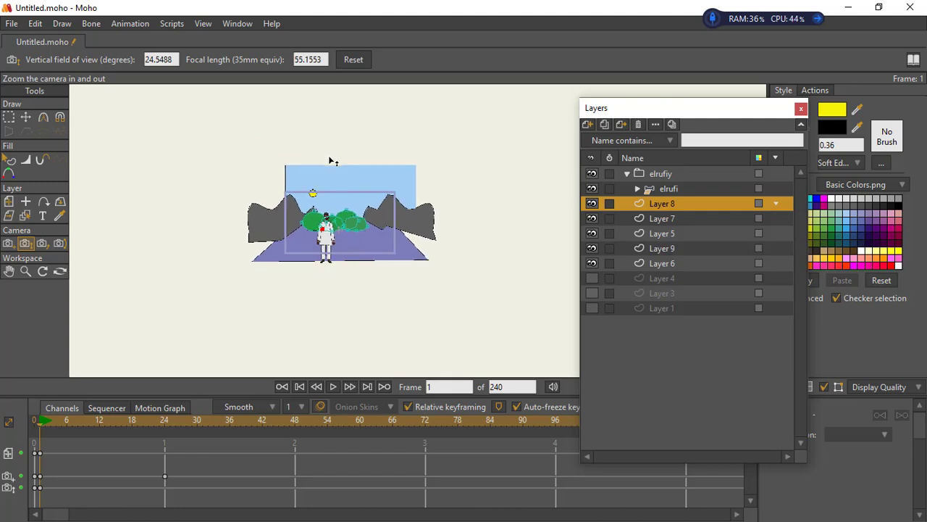
left_click_drag(328, 155, 337, 168)
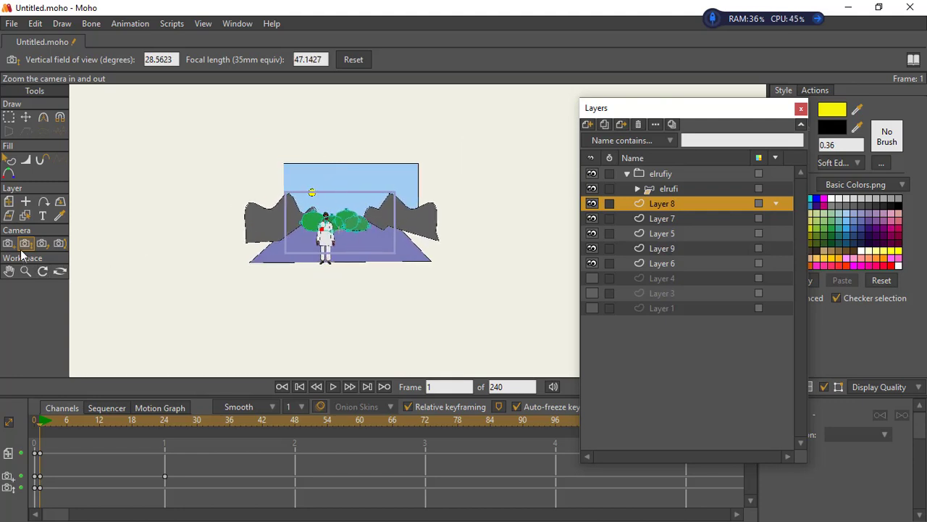
Track the camera at frame 1 to about X 0.0314, Y 0.1468, keeping its depth.
left_click(8, 243)
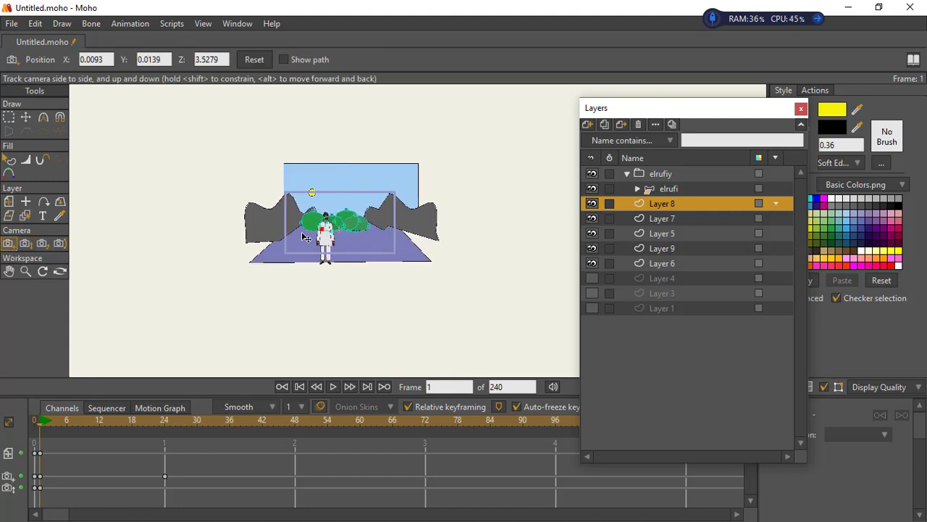
left_click_drag(346, 223, 369, 221)
left_click_drag(354, 274, 320, 229)
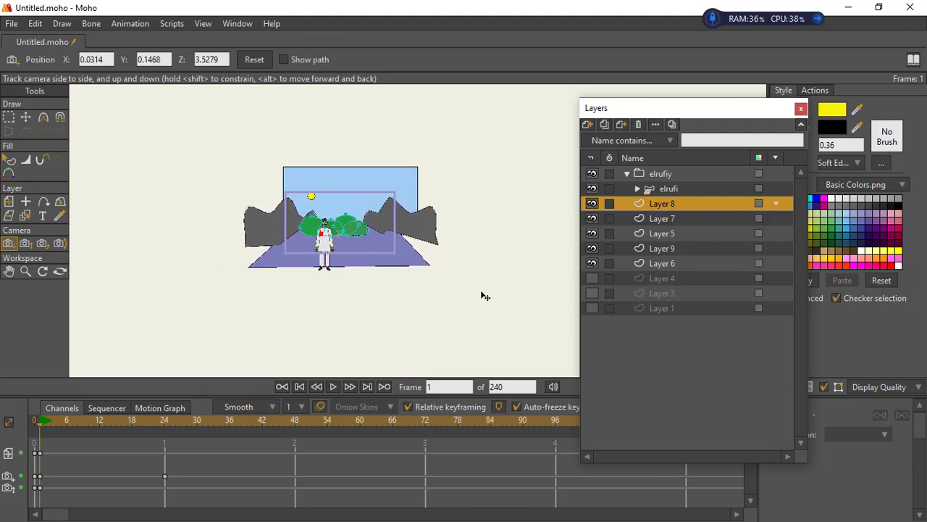
Enlarge the sky rectangle's points in Layer 6 beyond the mountains on both sides and reposition it to about X -0.22, Y 1.81.
left_click(656, 265)
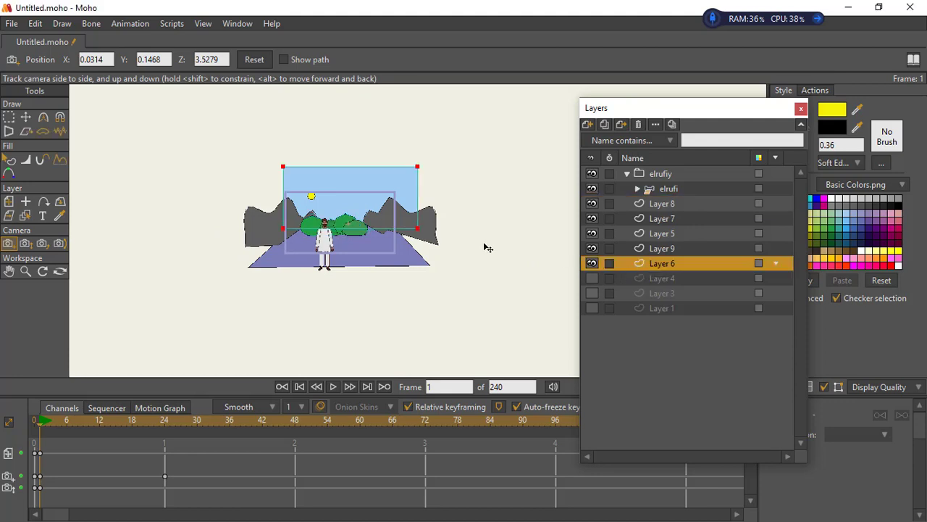
left_click(8, 117)
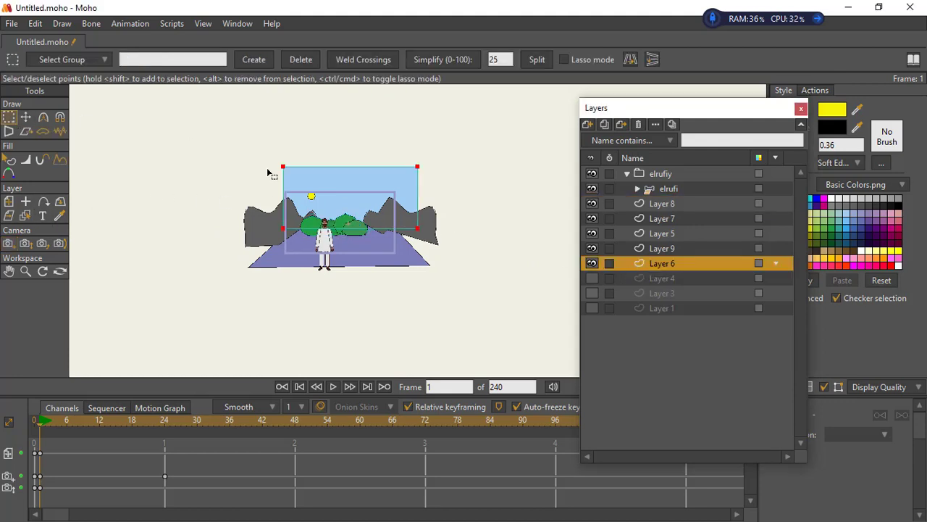
left_click(26, 117)
left_click_drag(283, 168, 199, 129)
left_click_drag(419, 232, 474, 254)
left_click_drag(376, 197, 379, 198)
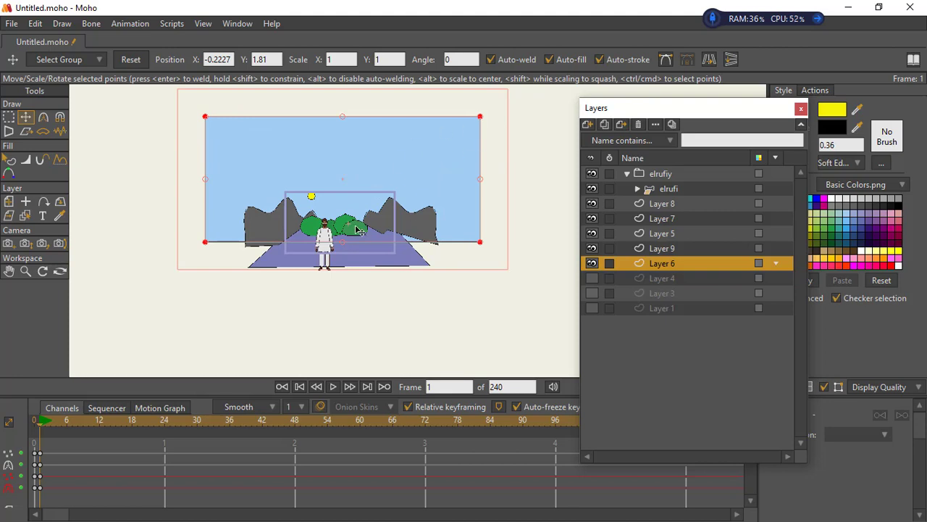
Track the camera at frame 1 to about X -0.0571, Y 0.3239, keeping its depth.
left_click(8, 243)
left_click_drag(323, 238, 357, 254)
mouse_move(354, 232)
left_mouse_down()
mouse_move(354, 190)
mouse_move(356, 237)
left_mouse_up()
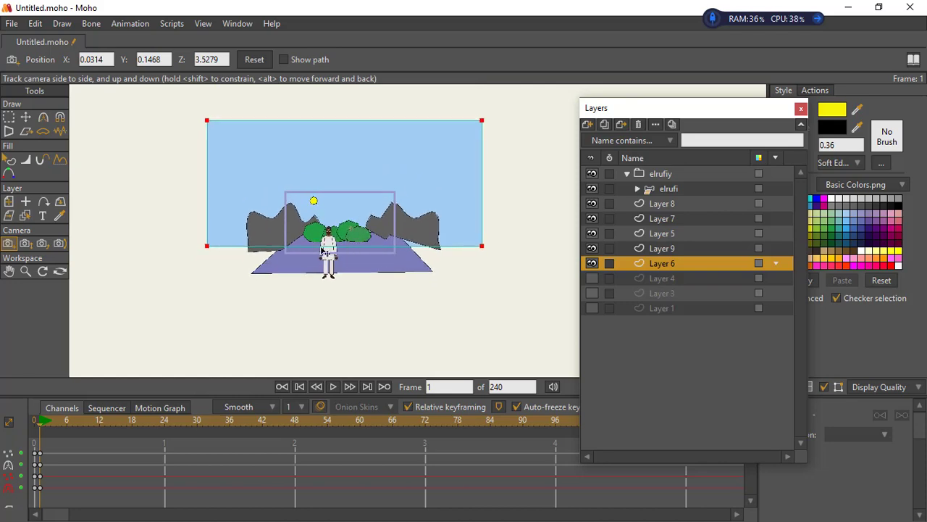
Try tracking the camera at frame 24 to about X -0.9207, Y 1.0988 so it frames the sun, and return to frame 1.
left_click(25, 243)
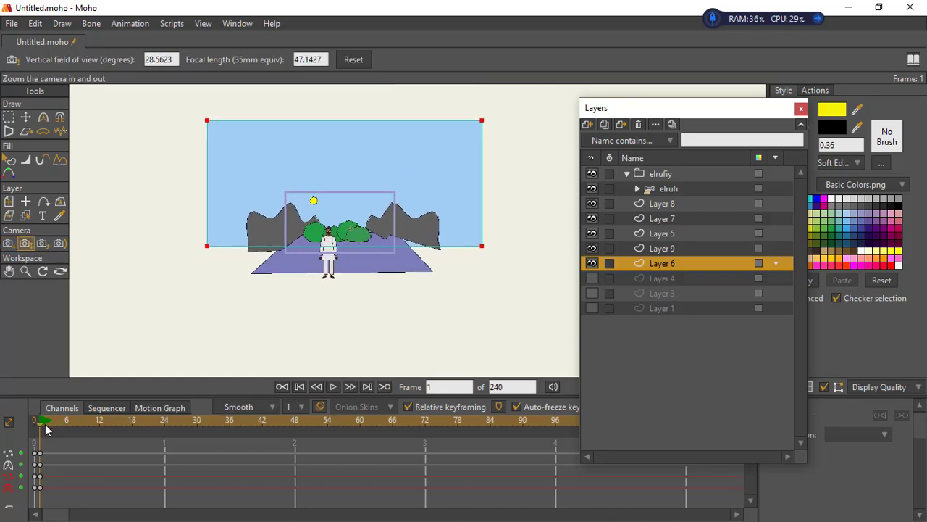
left_click_drag(45, 429, 166, 410)
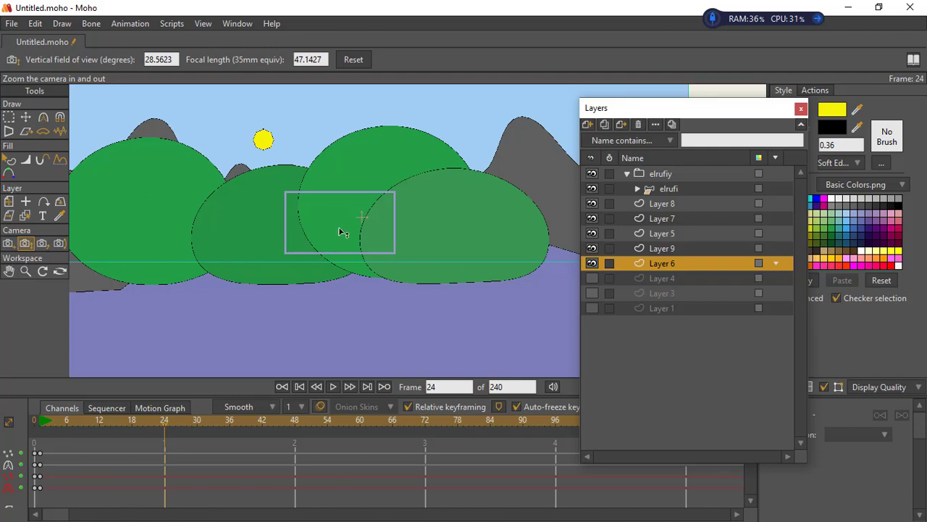
left_click(9, 244)
left_click_drag(331, 208, 357, 240)
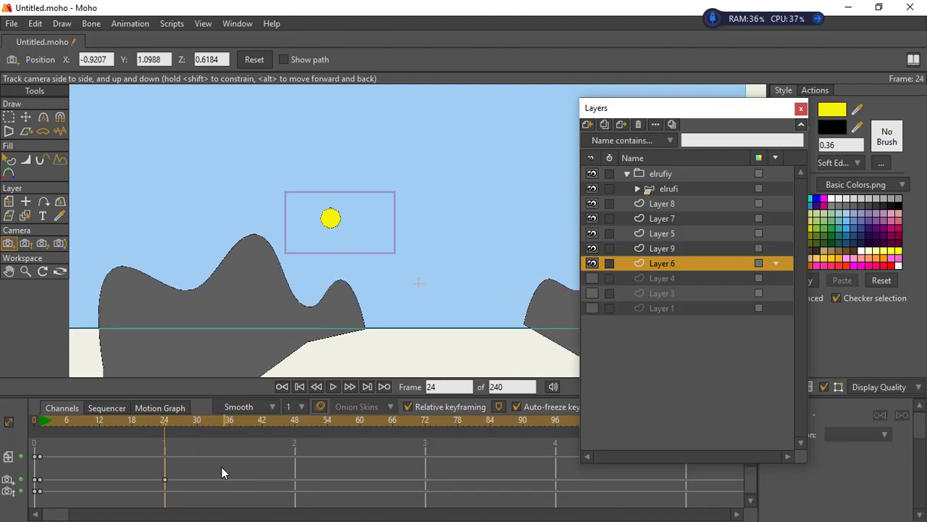
left_click(43, 423)
mouse_move(44, 422)
left_mouse_down()
mouse_move(166, 424)
mouse_move(40, 422)
left_mouse_up()
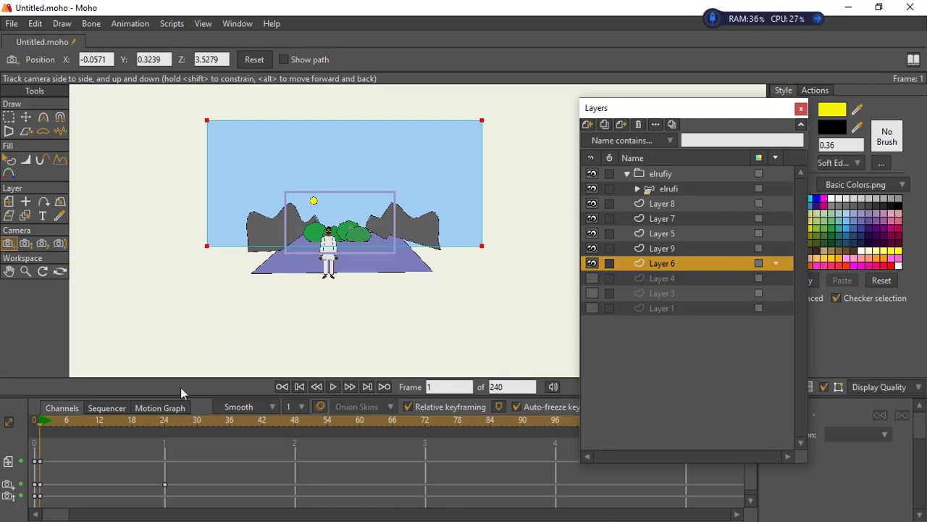
mouse_move(50, 422)
left_mouse_down()
mouse_move(174, 428)
mouse_move(40, 422)
left_mouse_up()
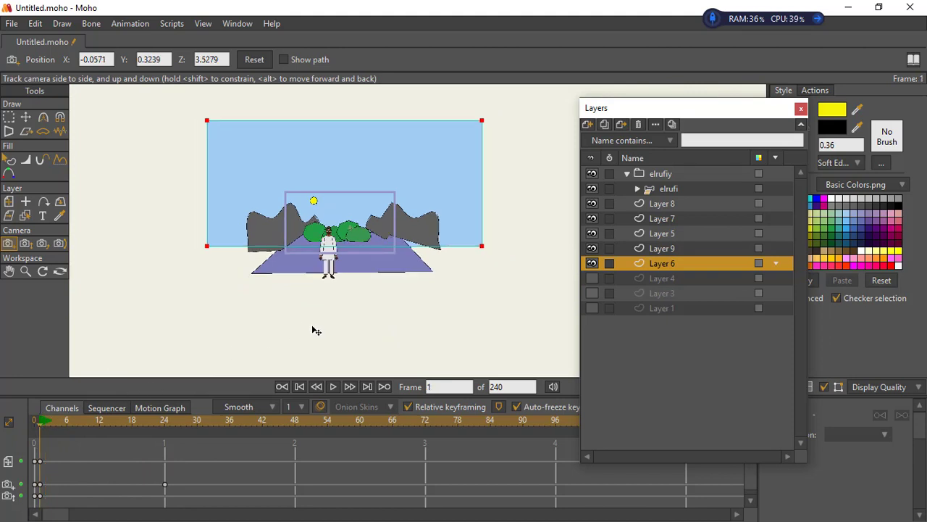
Examine the spacing of the layers at frame 24 by orbiting the workspace to an oblique side view.
left_click_drag(54, 422, 165, 423)
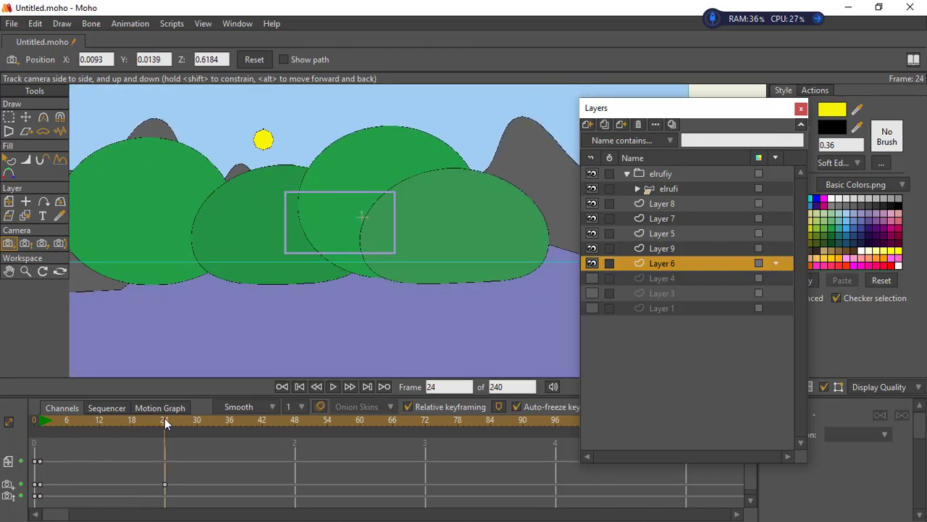
left_click(61, 272)
left_click(66, 61)
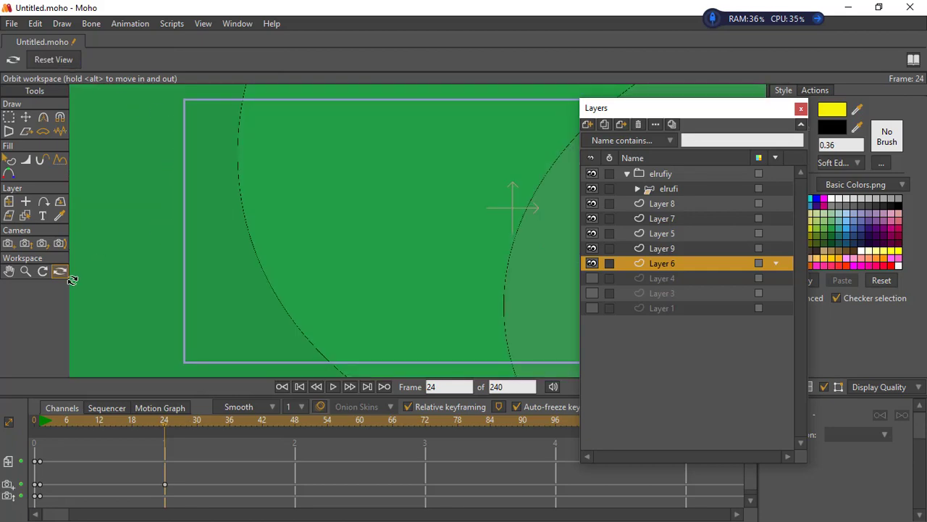
left_click_drag(366, 242, 332, 189)
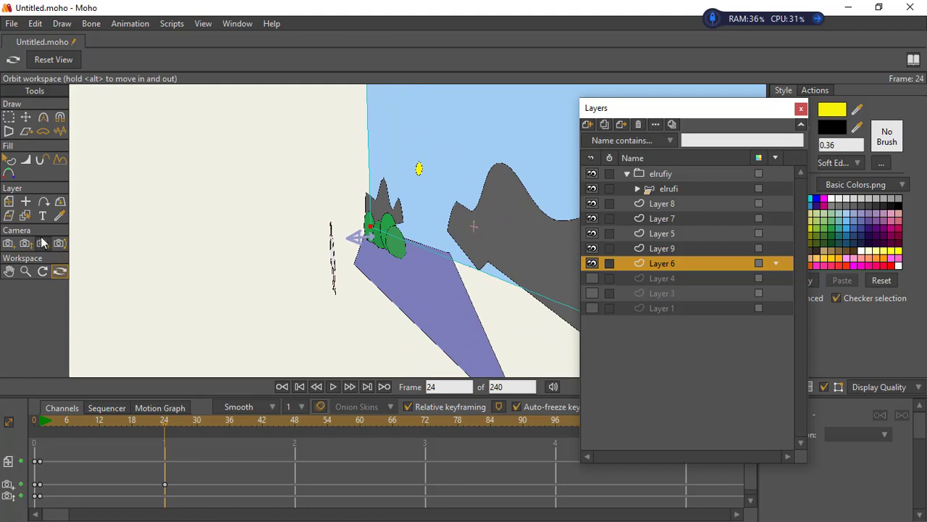
At frame 36, track the camera up toward the sun to about X -0.3387, Y 1.0673, keeping its depth.
left_click(9, 201)
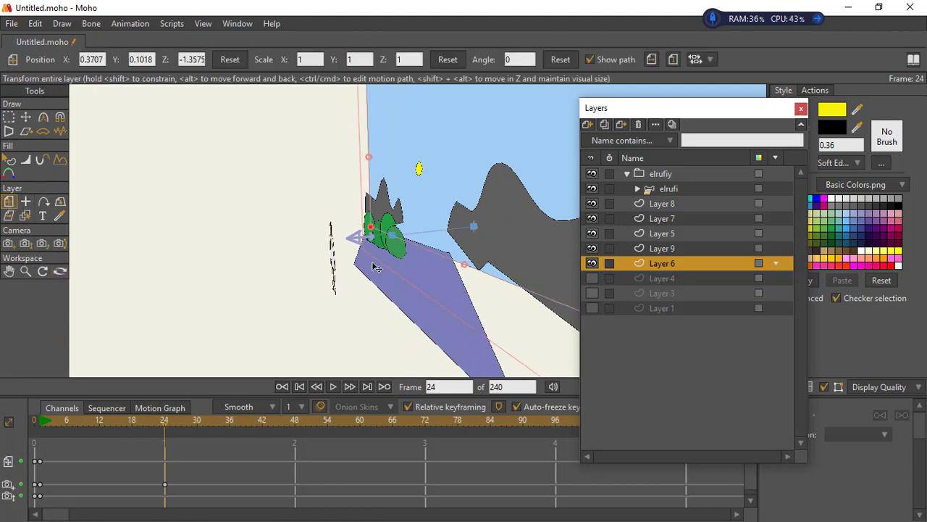
left_click(229, 422)
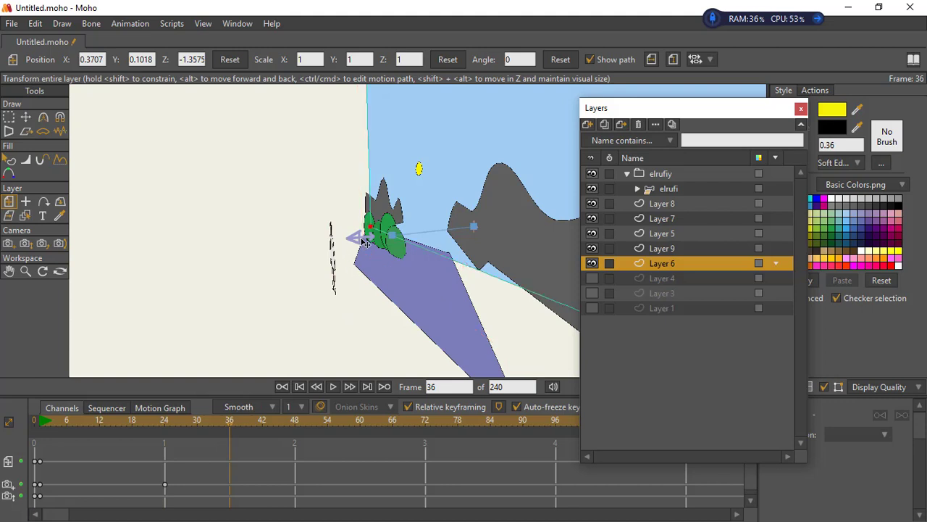
left_click_drag(370, 206, 337, 237)
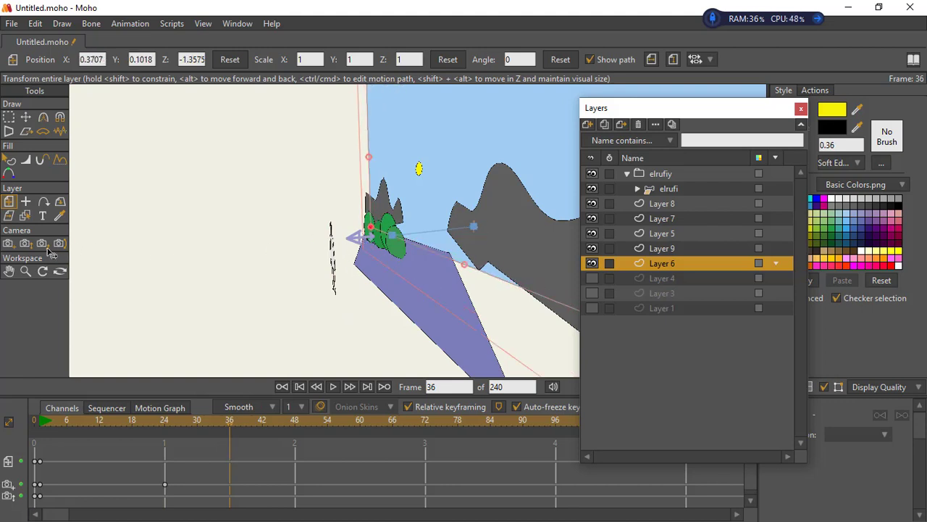
left_click(25, 243)
left_click(9, 244)
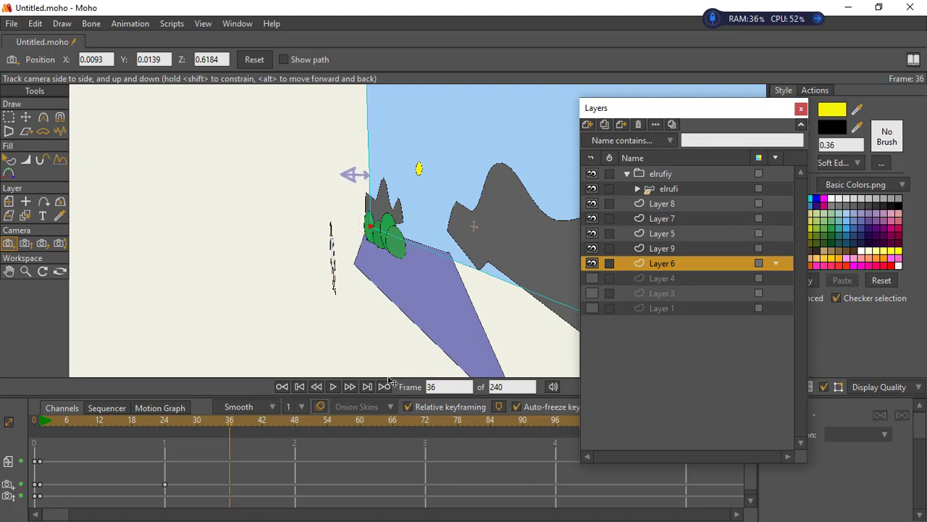
left_click_drag(361, 267, 375, 303)
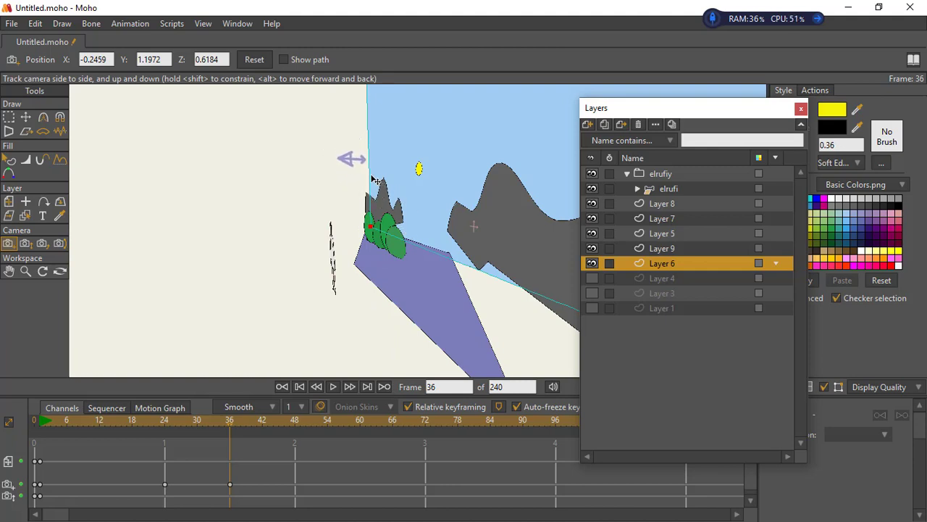
mouse_move(373, 170)
left_mouse_down()
mouse_move(367, 136)
mouse_move(375, 157)
left_mouse_up()
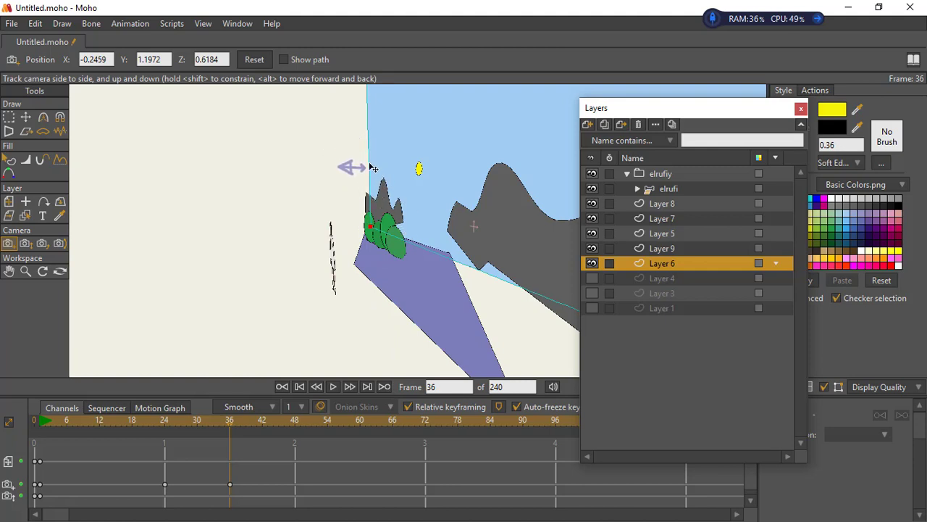
Reset the workspace to the front view and scrub through the camera move from frame 1 to frame 36.
left_click(60, 271)
left_click_drag(213, 232, 208, 312)
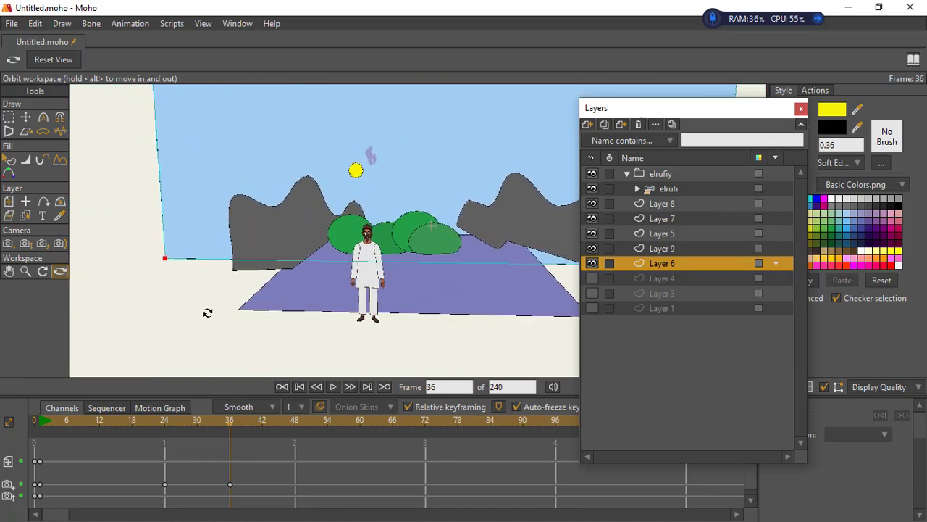
left_click(39, 420)
left_click(63, 61)
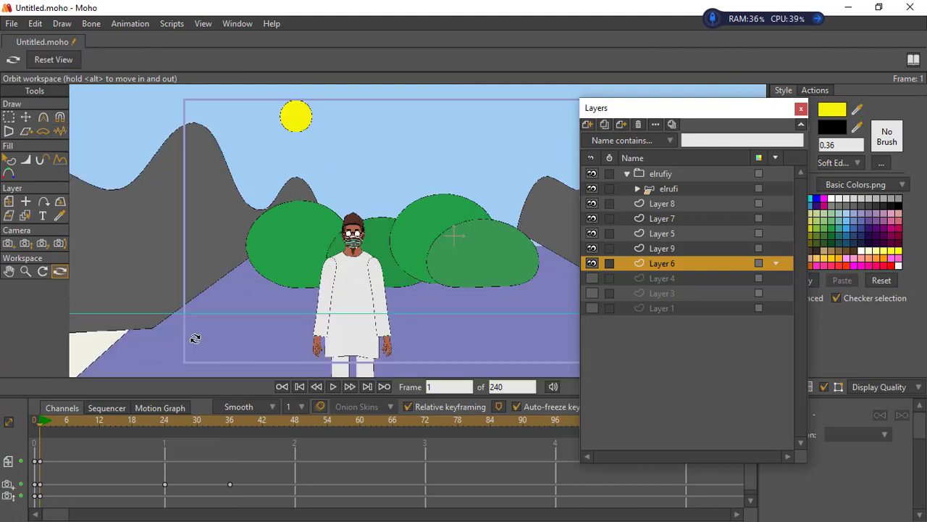
left_click_drag(121, 424, 230, 422)
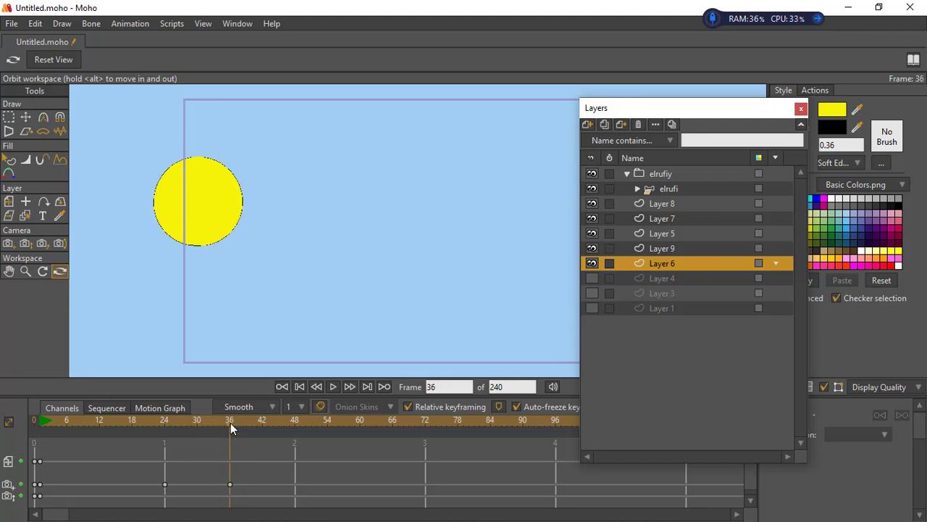
Track the camera at frame 36 to about X -0.9819, Y 1.1611 so the sun sits inside the camera frame.
left_click(25, 271)
left_click_drag(153, 265, 183, 220)
left_click(9, 245)
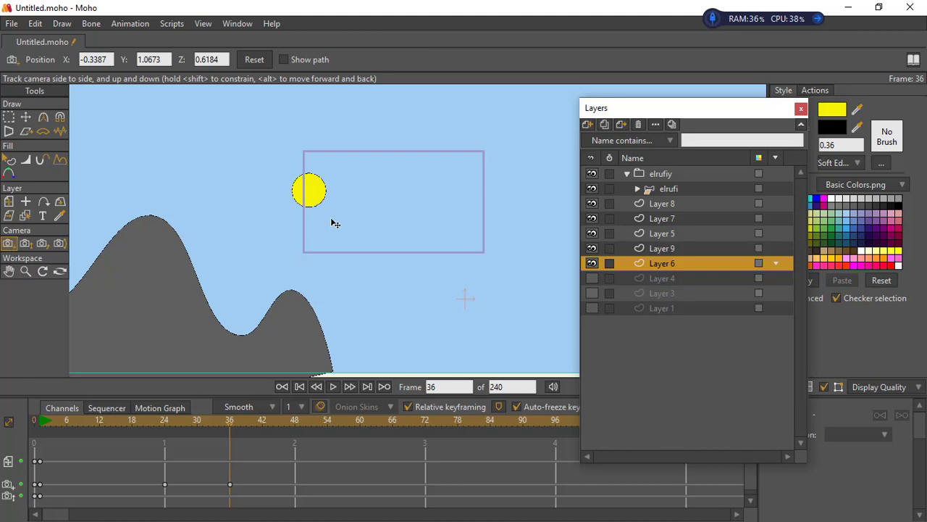
left_click_drag(334, 223, 365, 237)
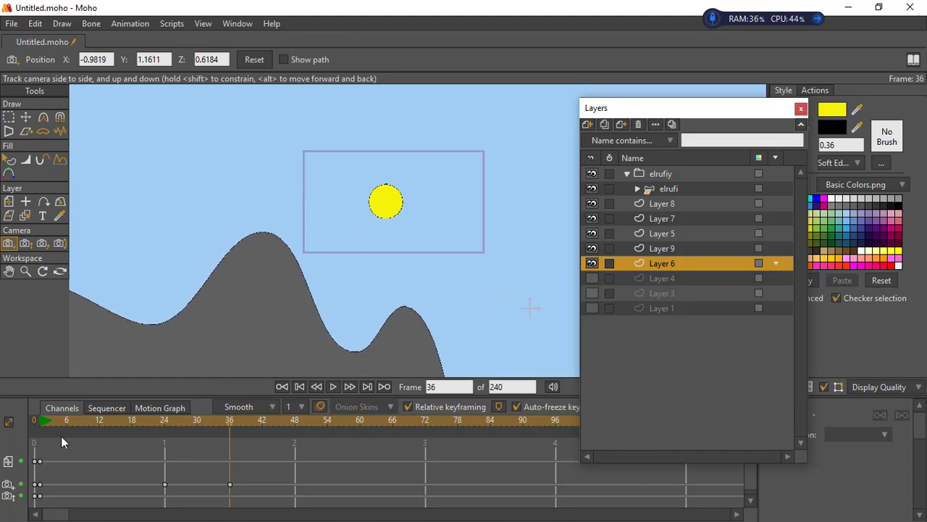
Play back the camera animation from frame 1 and stop it once the move is over.
left_click(38, 421)
left_click(334, 387)
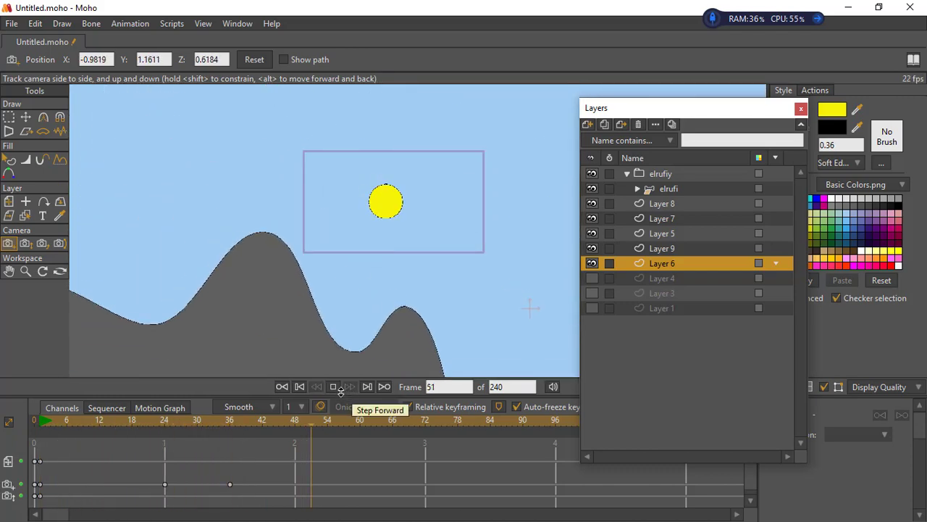
left_click(333, 386)
Examine the whole mountain scene beyond the camera frame, comparing the layers at the start and near the end of the camera move.
left_click(25, 271)
left_click_drag(77, 279, 307, 267)
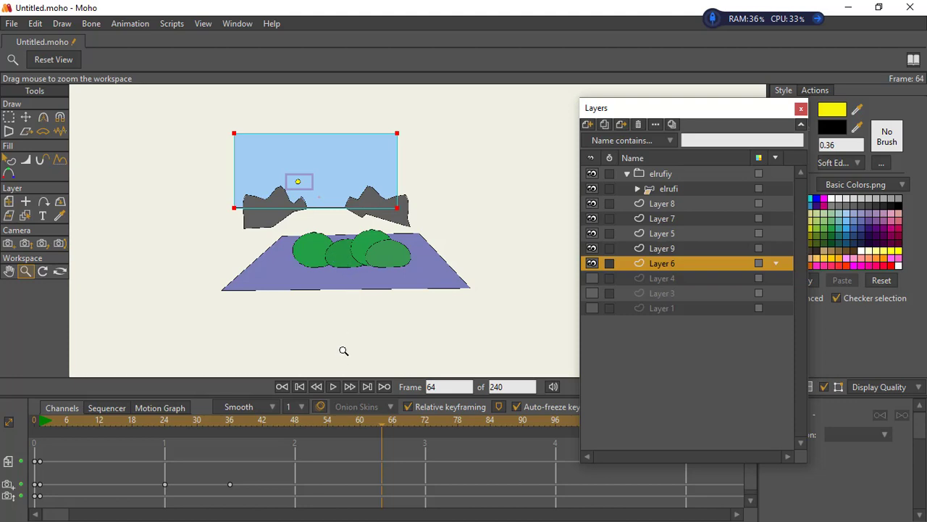
left_click(39, 427)
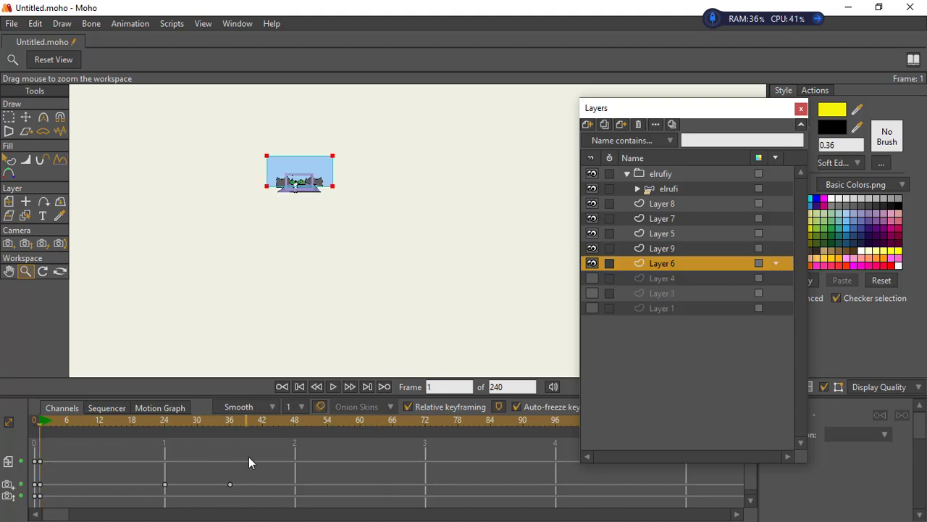
left_click_drag(291, 239, 418, 294)
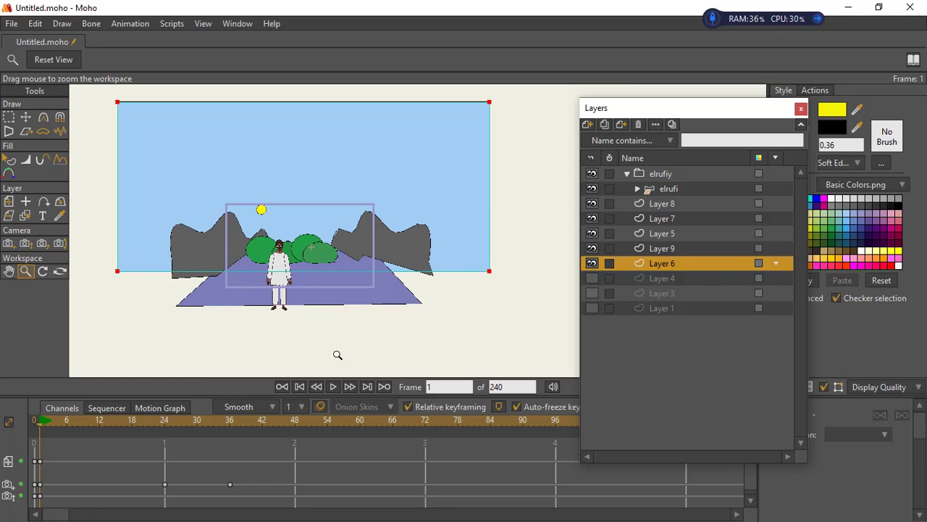
left_click_drag(41, 424, 229, 477)
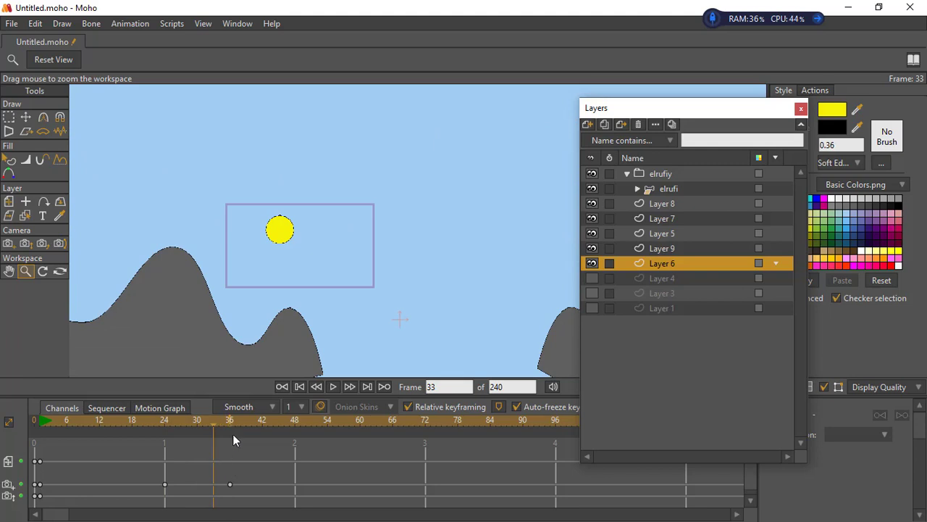
scroll(327, 297, "down", 4)
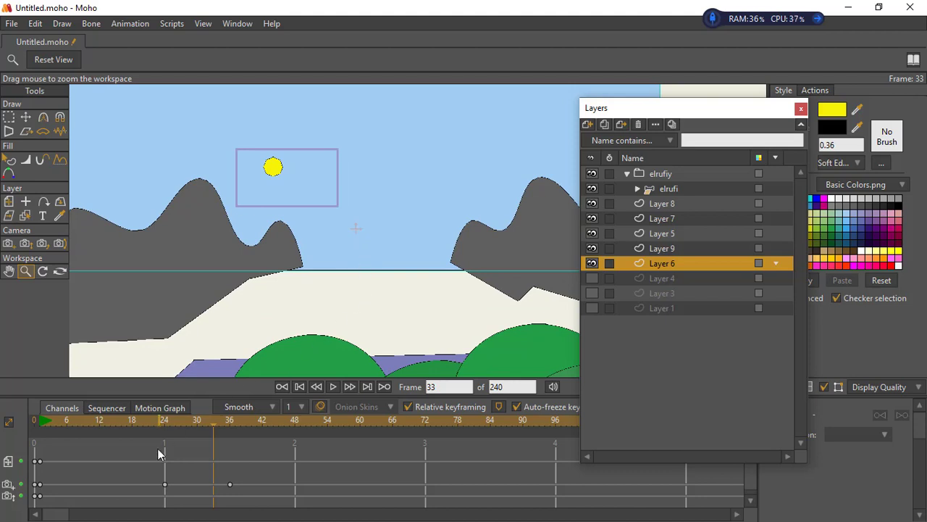
left_click(45, 420)
left_click(40, 420)
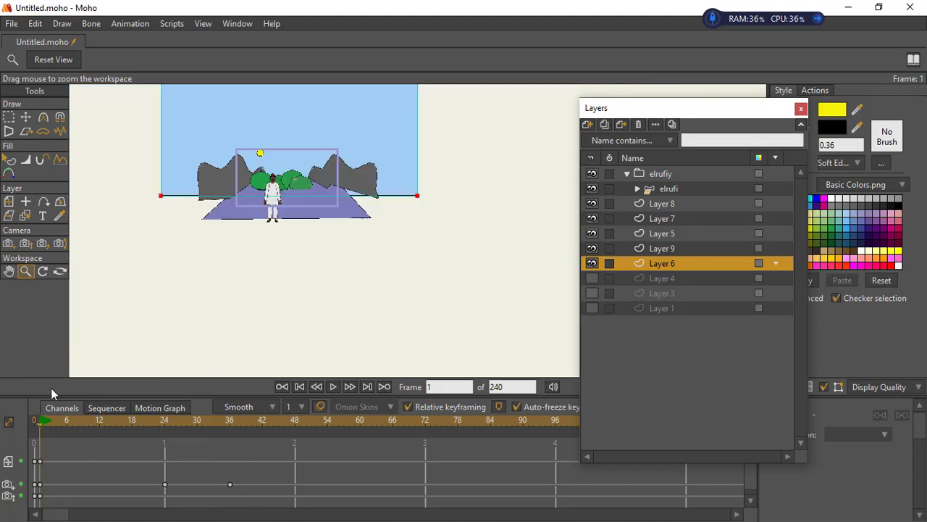
scroll(319, 248, "down", 4)
left_click_drag(326, 248, 298, 337)
scroll(254, 326, "up", 7)
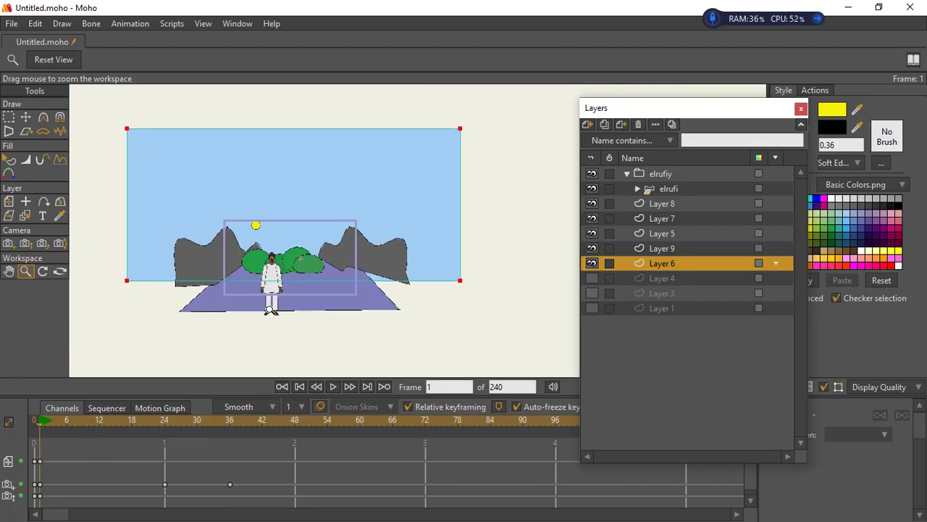
key("ctrl+r")
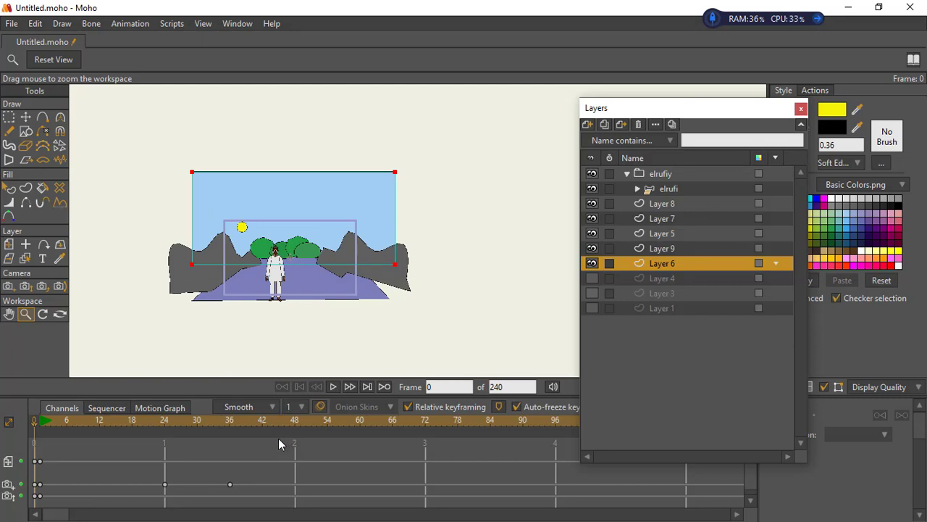
Examine the street scene with its row of receding green buildings at close range.
left_click_drag(293, 288, 472, 262)
left_click_drag(308, 292, 318, 223)
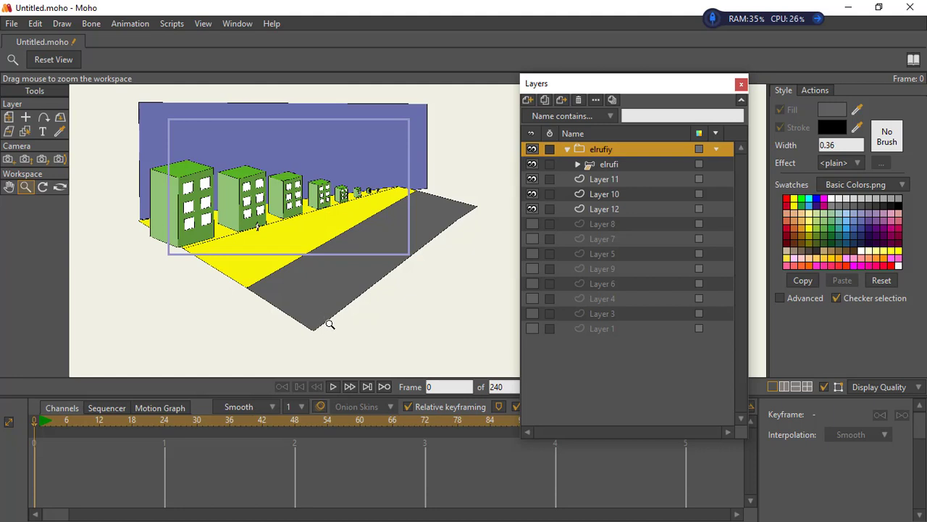
left_click_drag(393, 228, 420, 265)
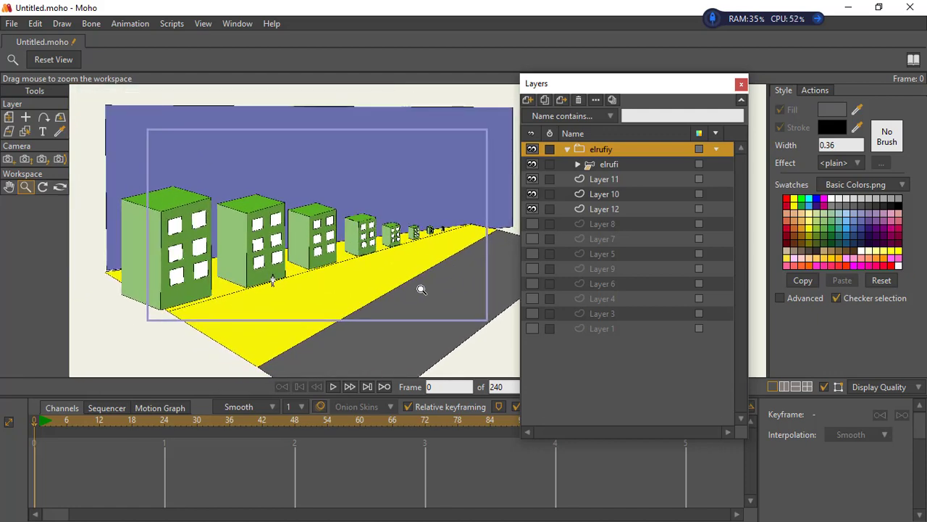